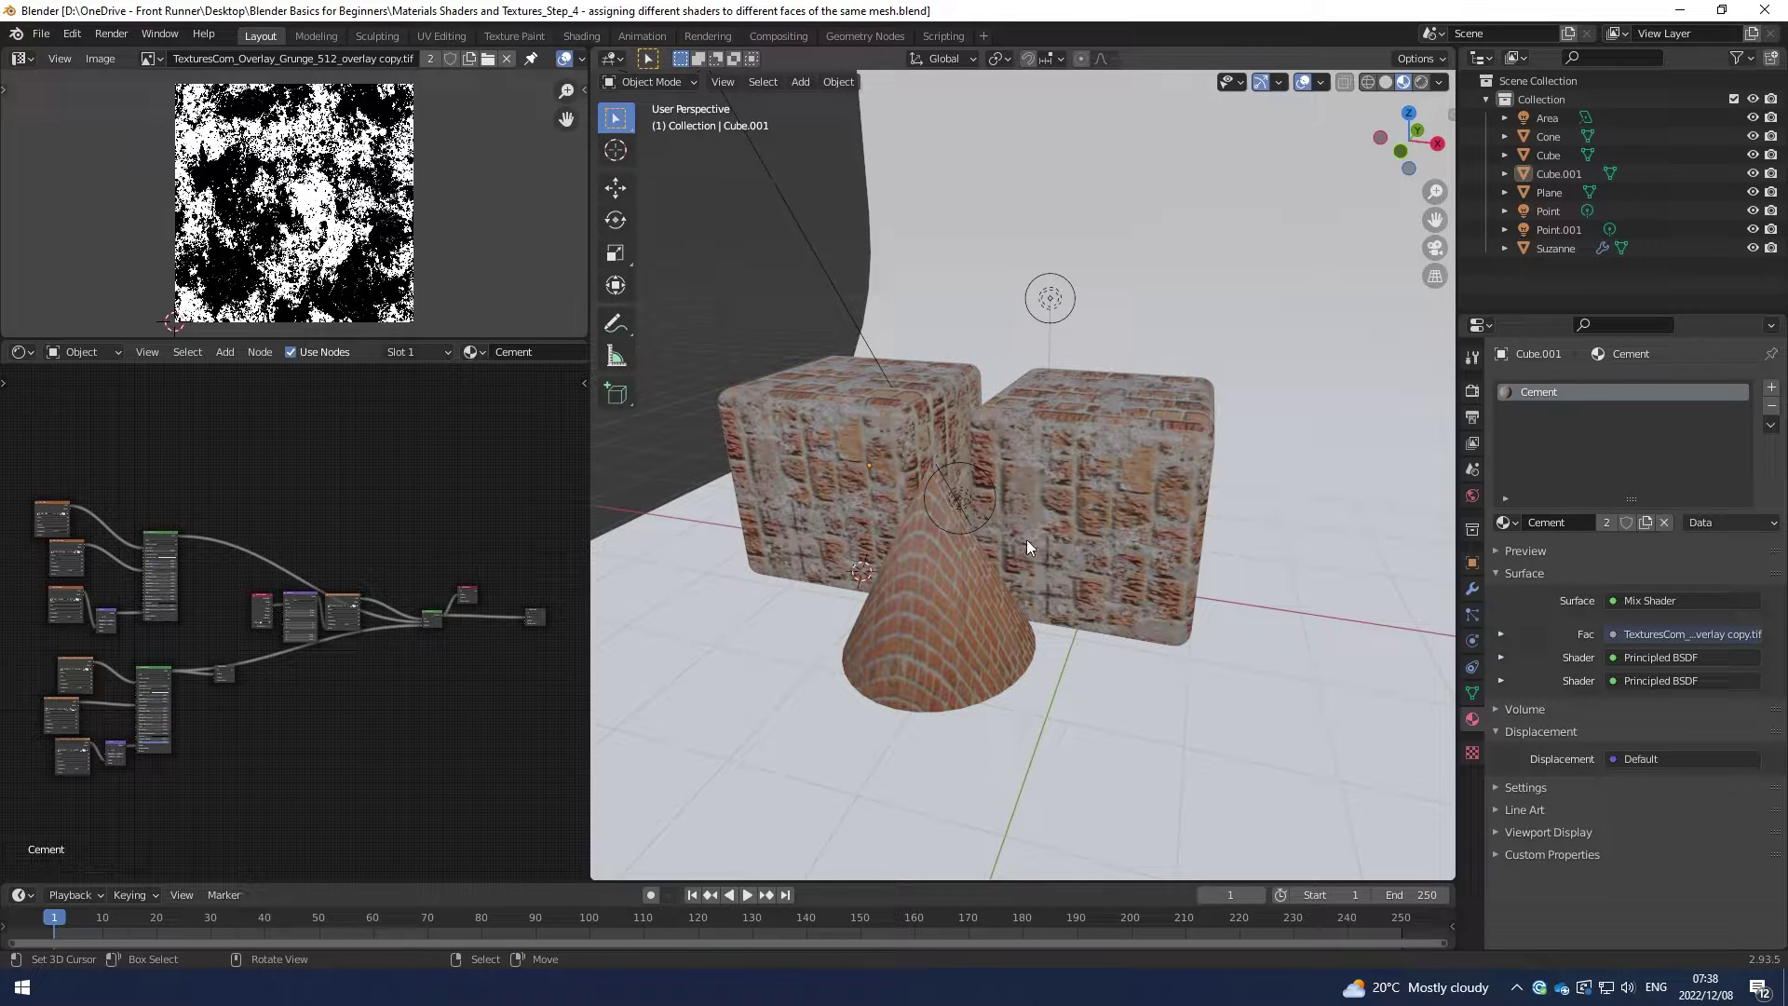
# Step: Remove the Cement material slot from the front cube (Cube.001) and save the file
pyautogui.moveTo(816, 472); pyautogui.dragTo(918, 479, button='middle')
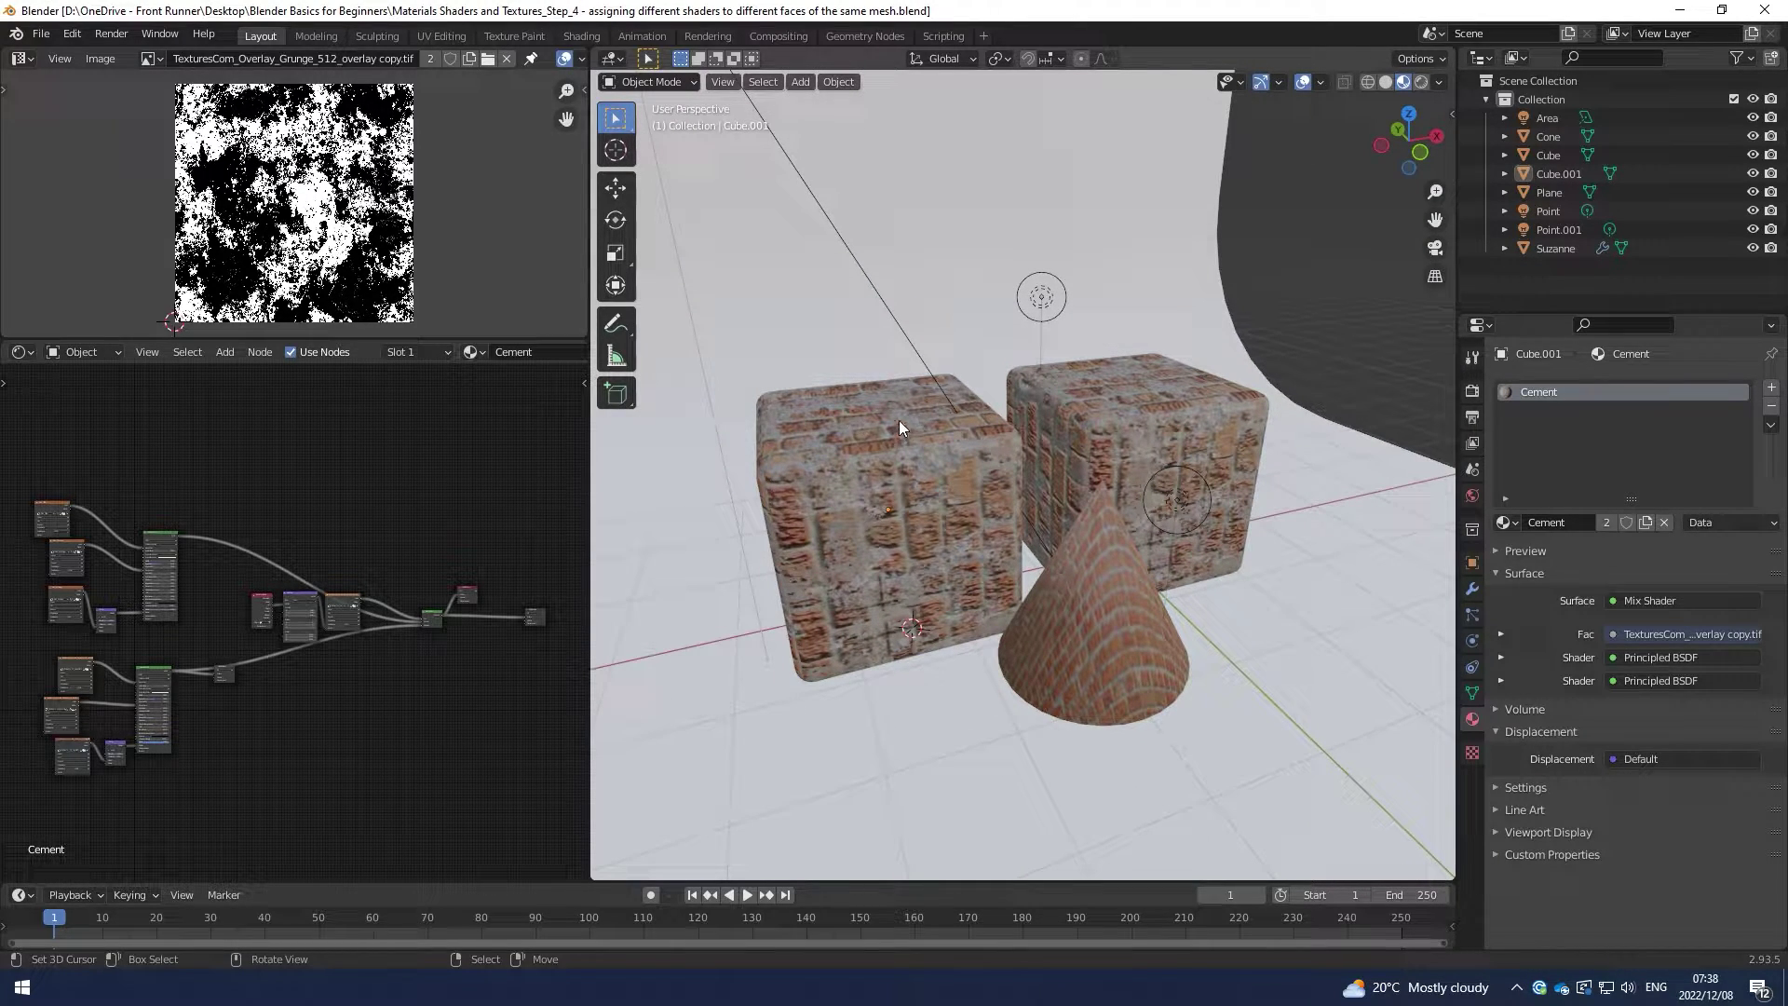
pyautogui.moveTo(898, 419); pyautogui.dragTo(1079, 406, button='middle')
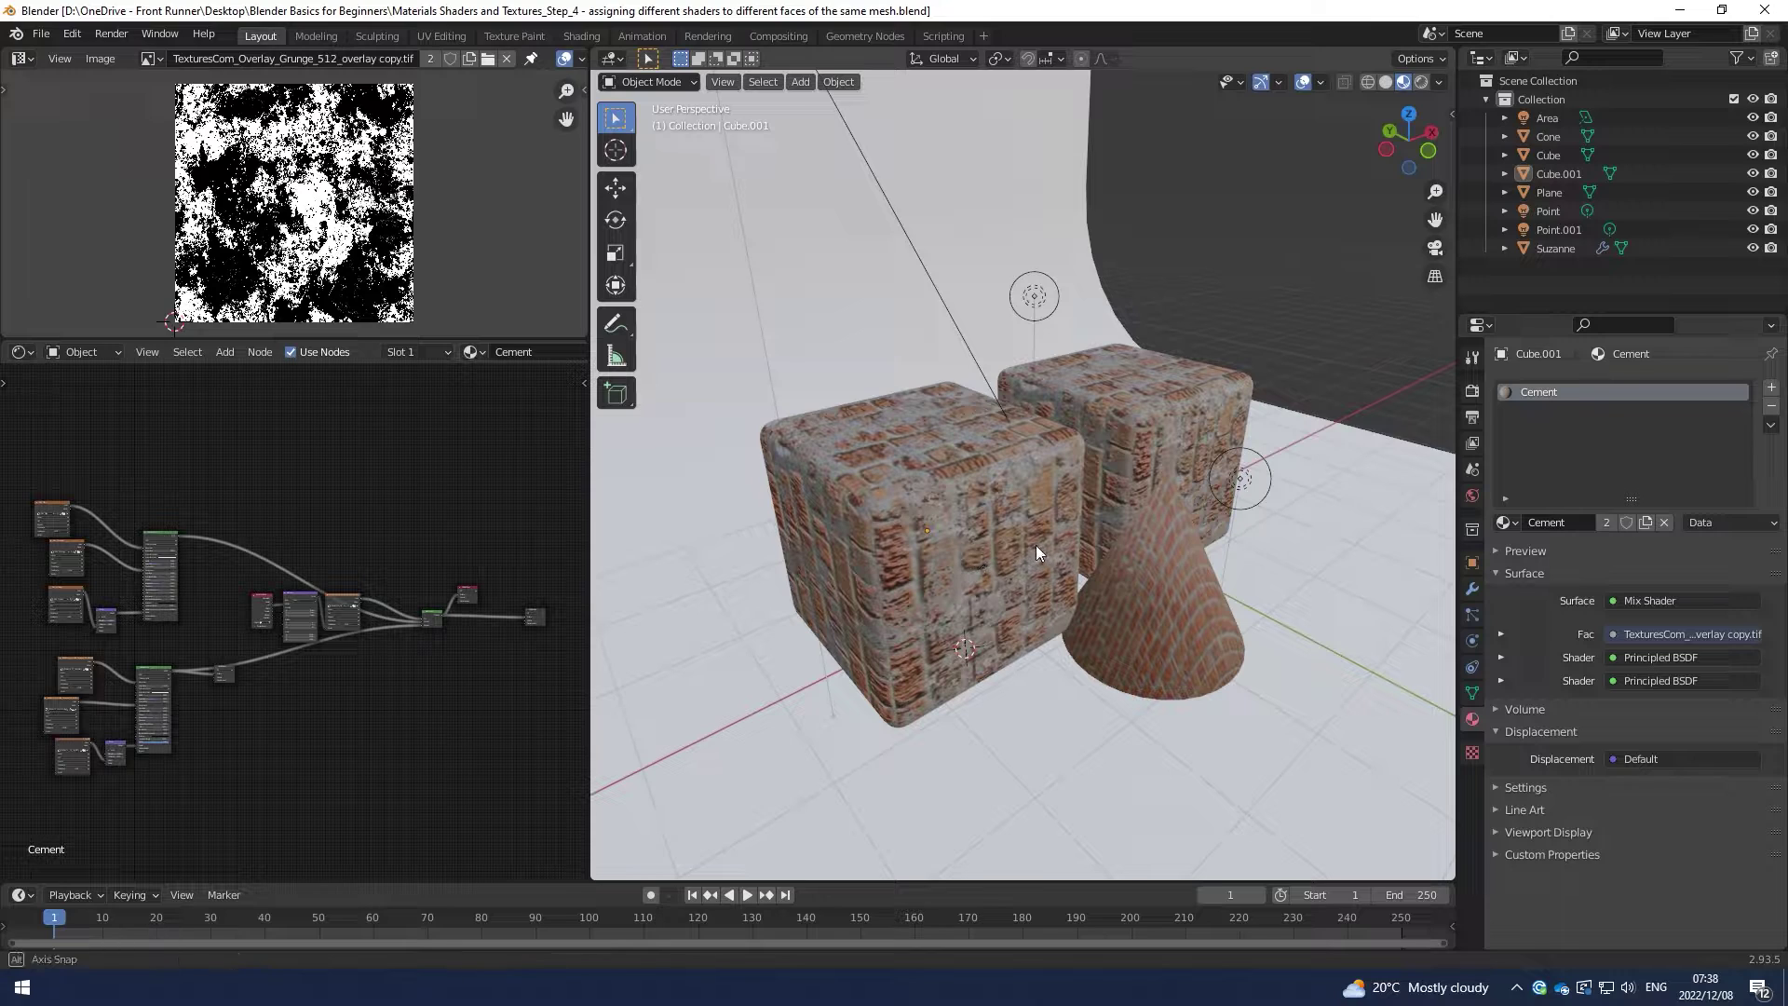
pyautogui.moveTo(1036, 544); pyautogui.dragTo(1025, 544, button='middle')
pyautogui.click(935, 534)
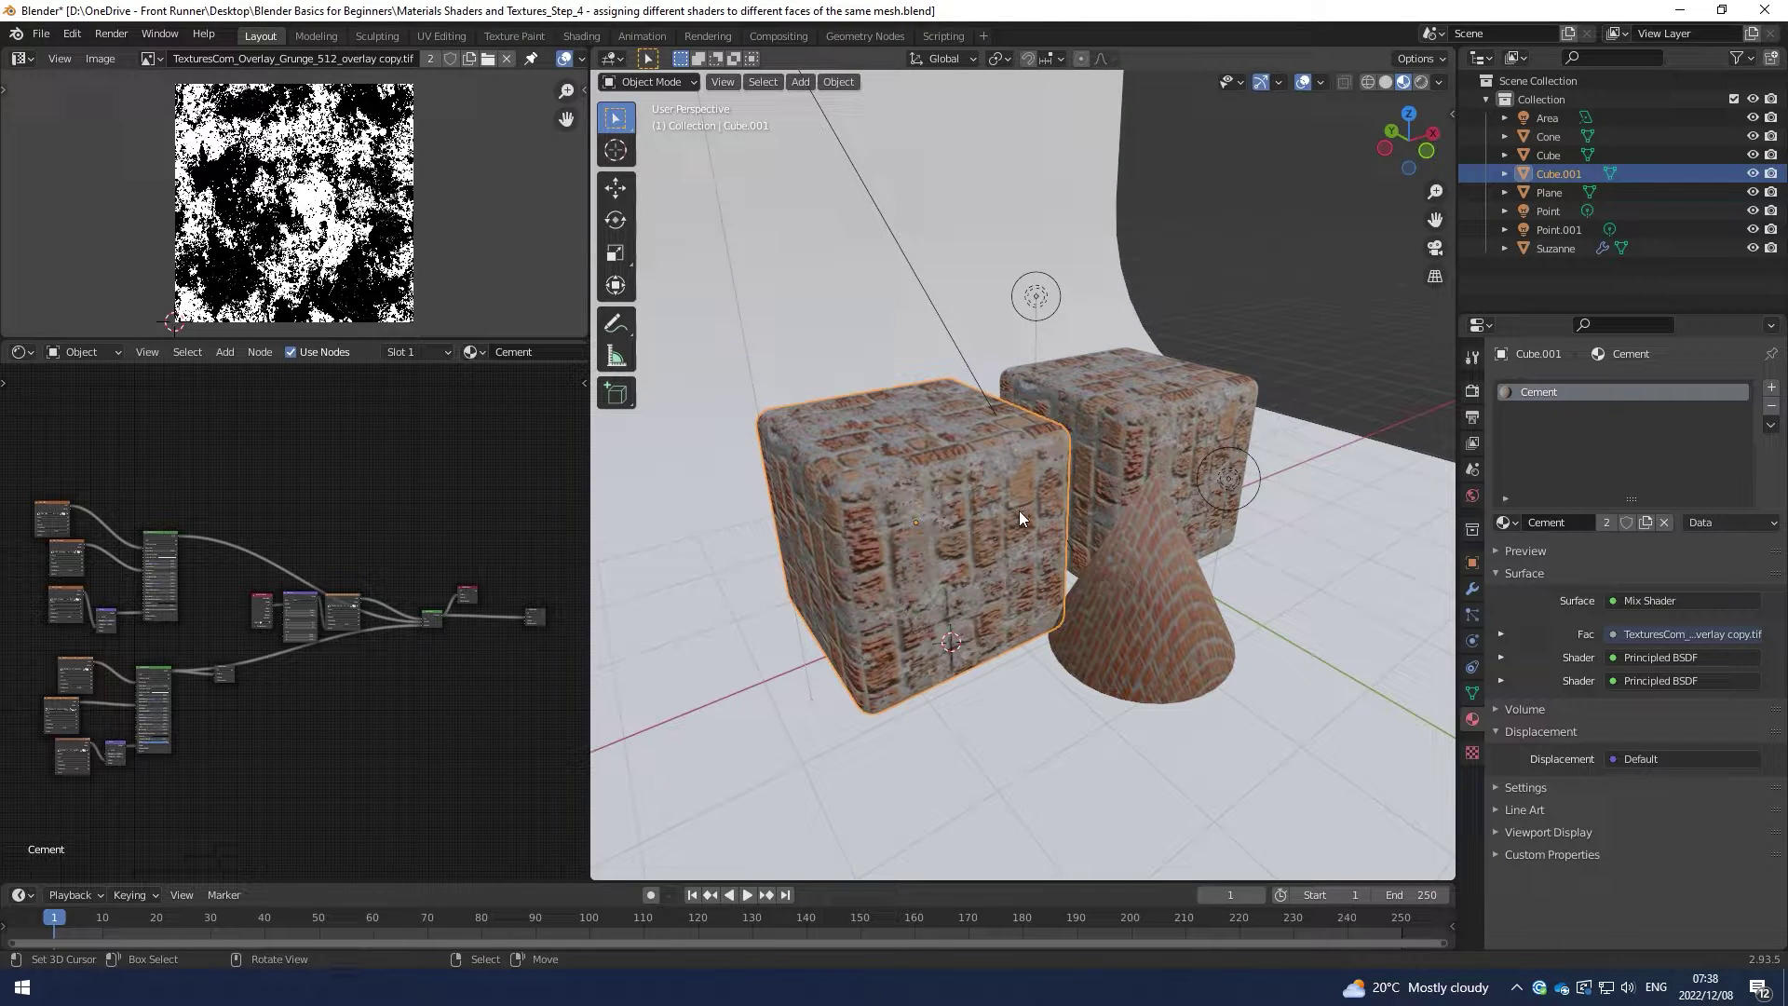
pyautogui.moveTo(935, 512); pyautogui.dragTo(961, 512, button='middle')
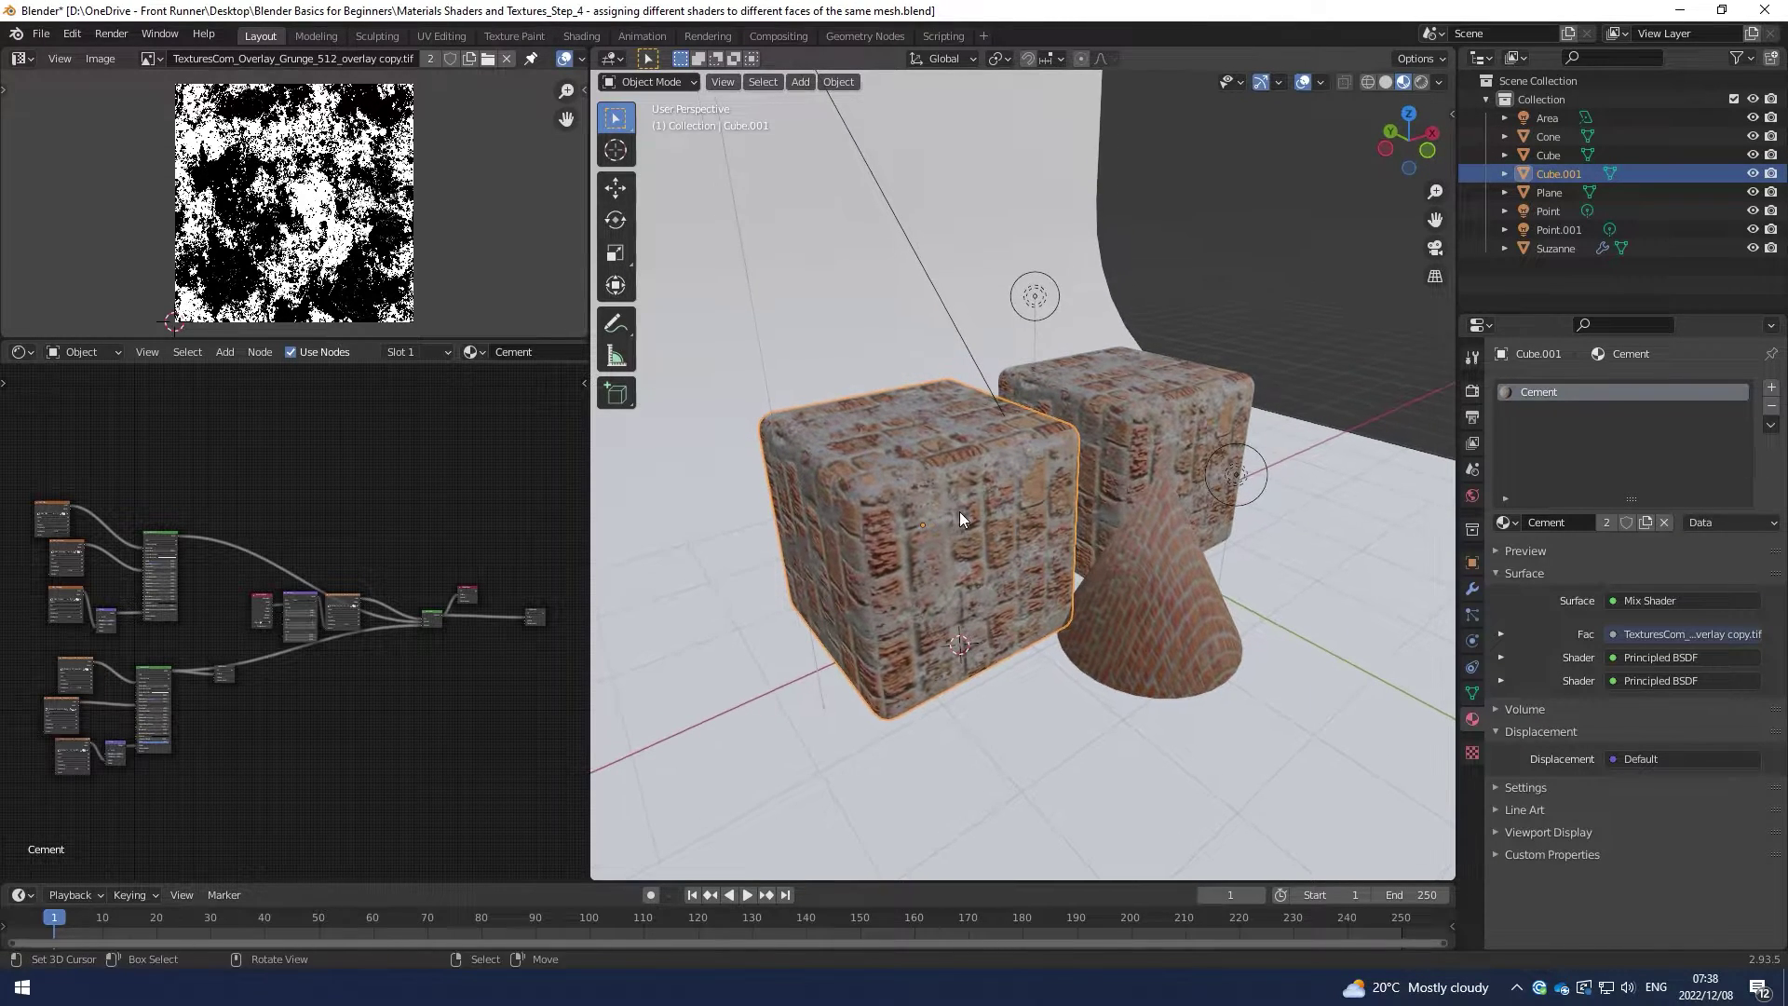
pyautogui.moveTo(303, 529)
pyautogui.mouseDown(button='middle')
pyautogui.moveTo(376, 515)
pyautogui.moveTo(316, 518)
pyautogui.mouseUp(button='middle')
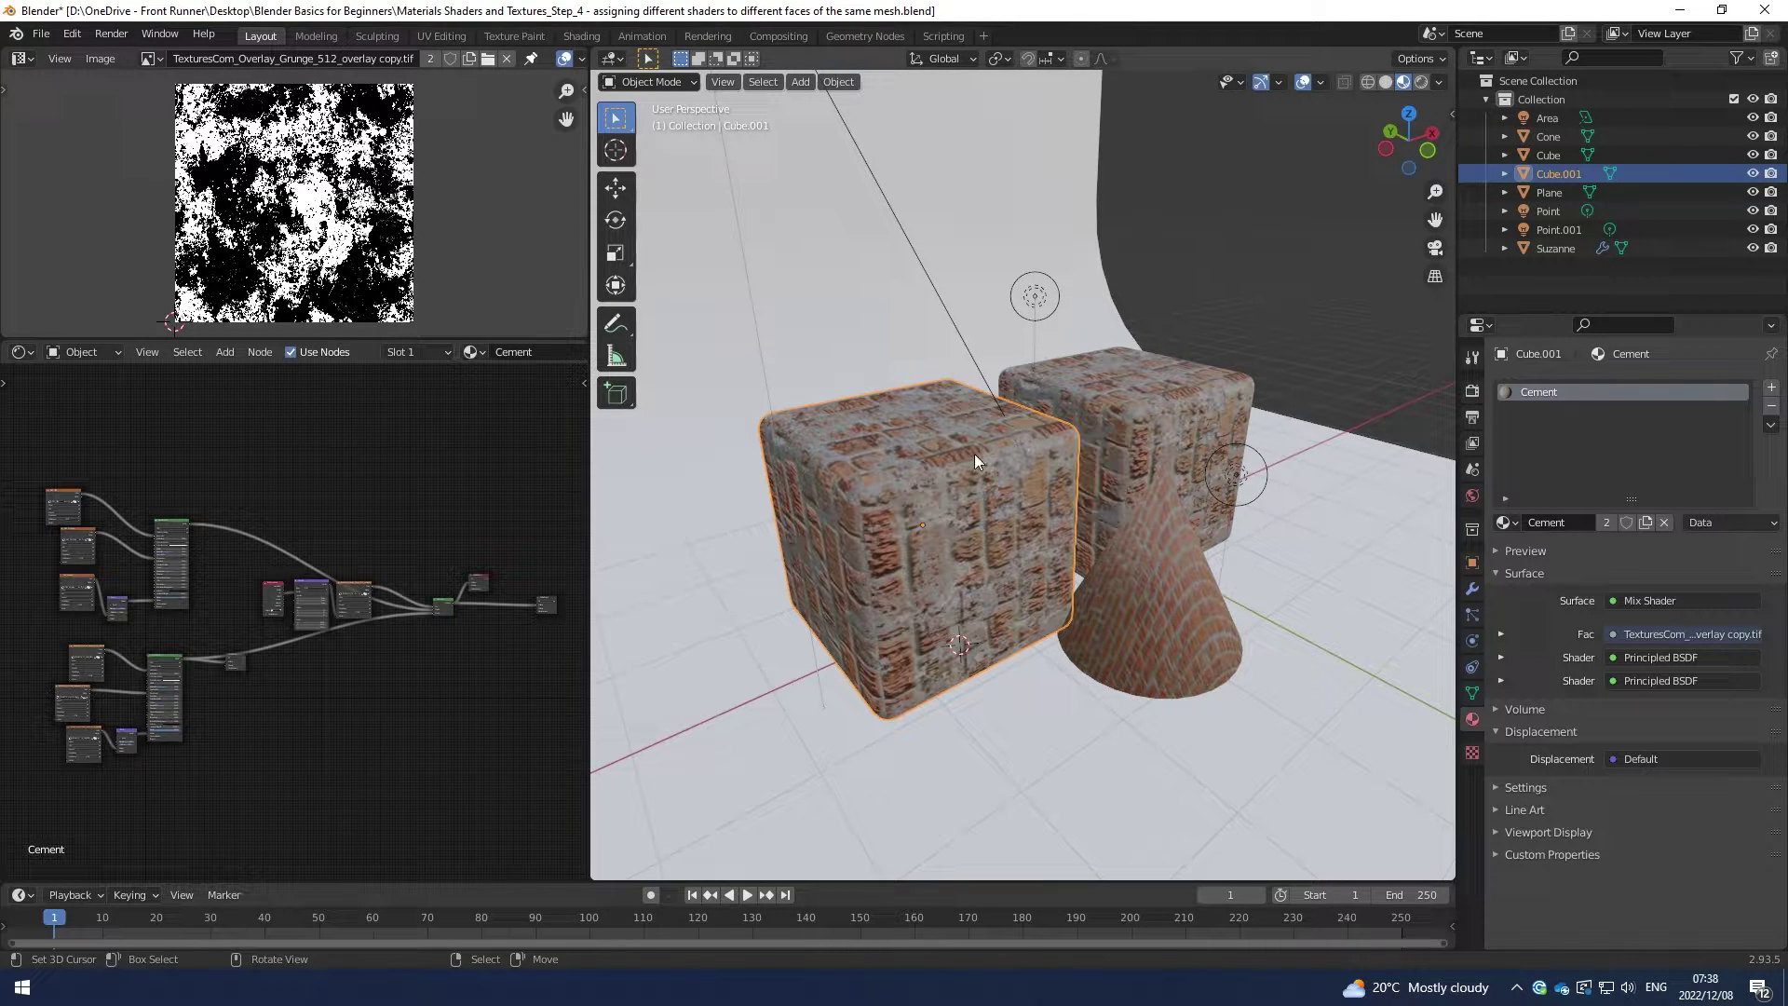
pyautogui.moveTo(973, 455); pyautogui.dragTo(969, 456, button='middle')
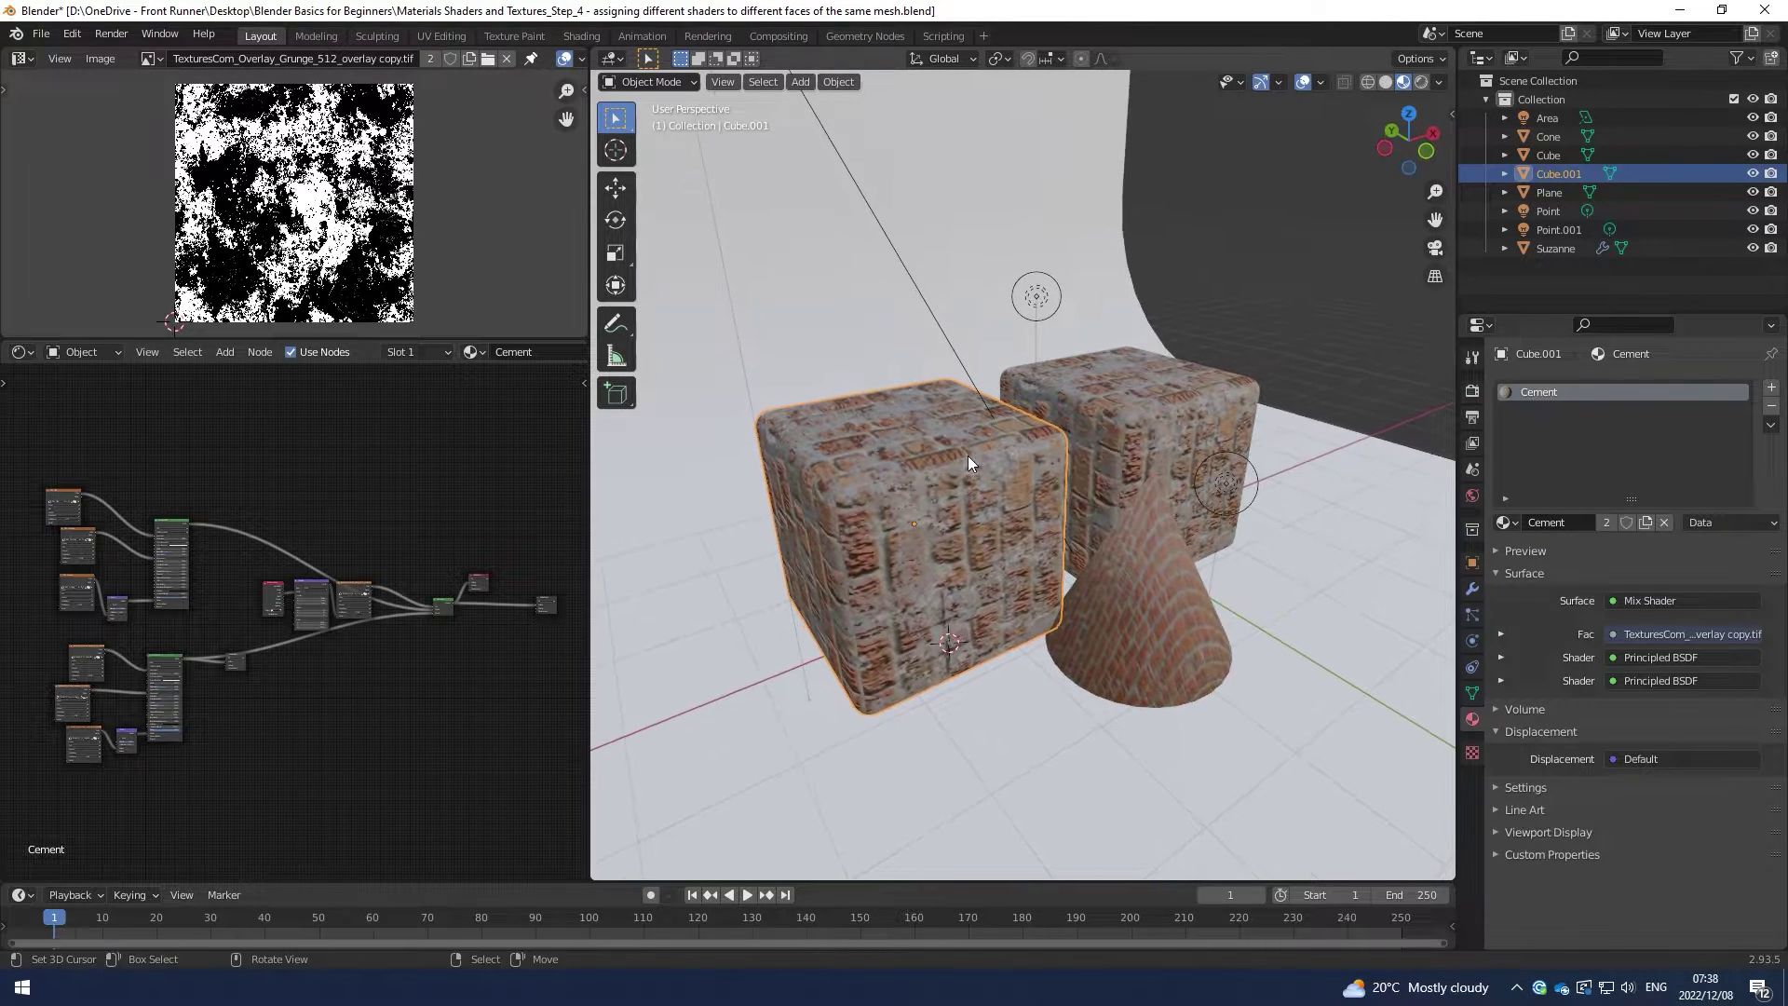
pyautogui.click(1773, 408)
pyautogui.moveTo(1087, 522); pyautogui.dragTo(1119, 527, button='middle')
pyautogui.scroll(1, 1080, 522)
pyautogui.scroll(-1, 1081, 522)
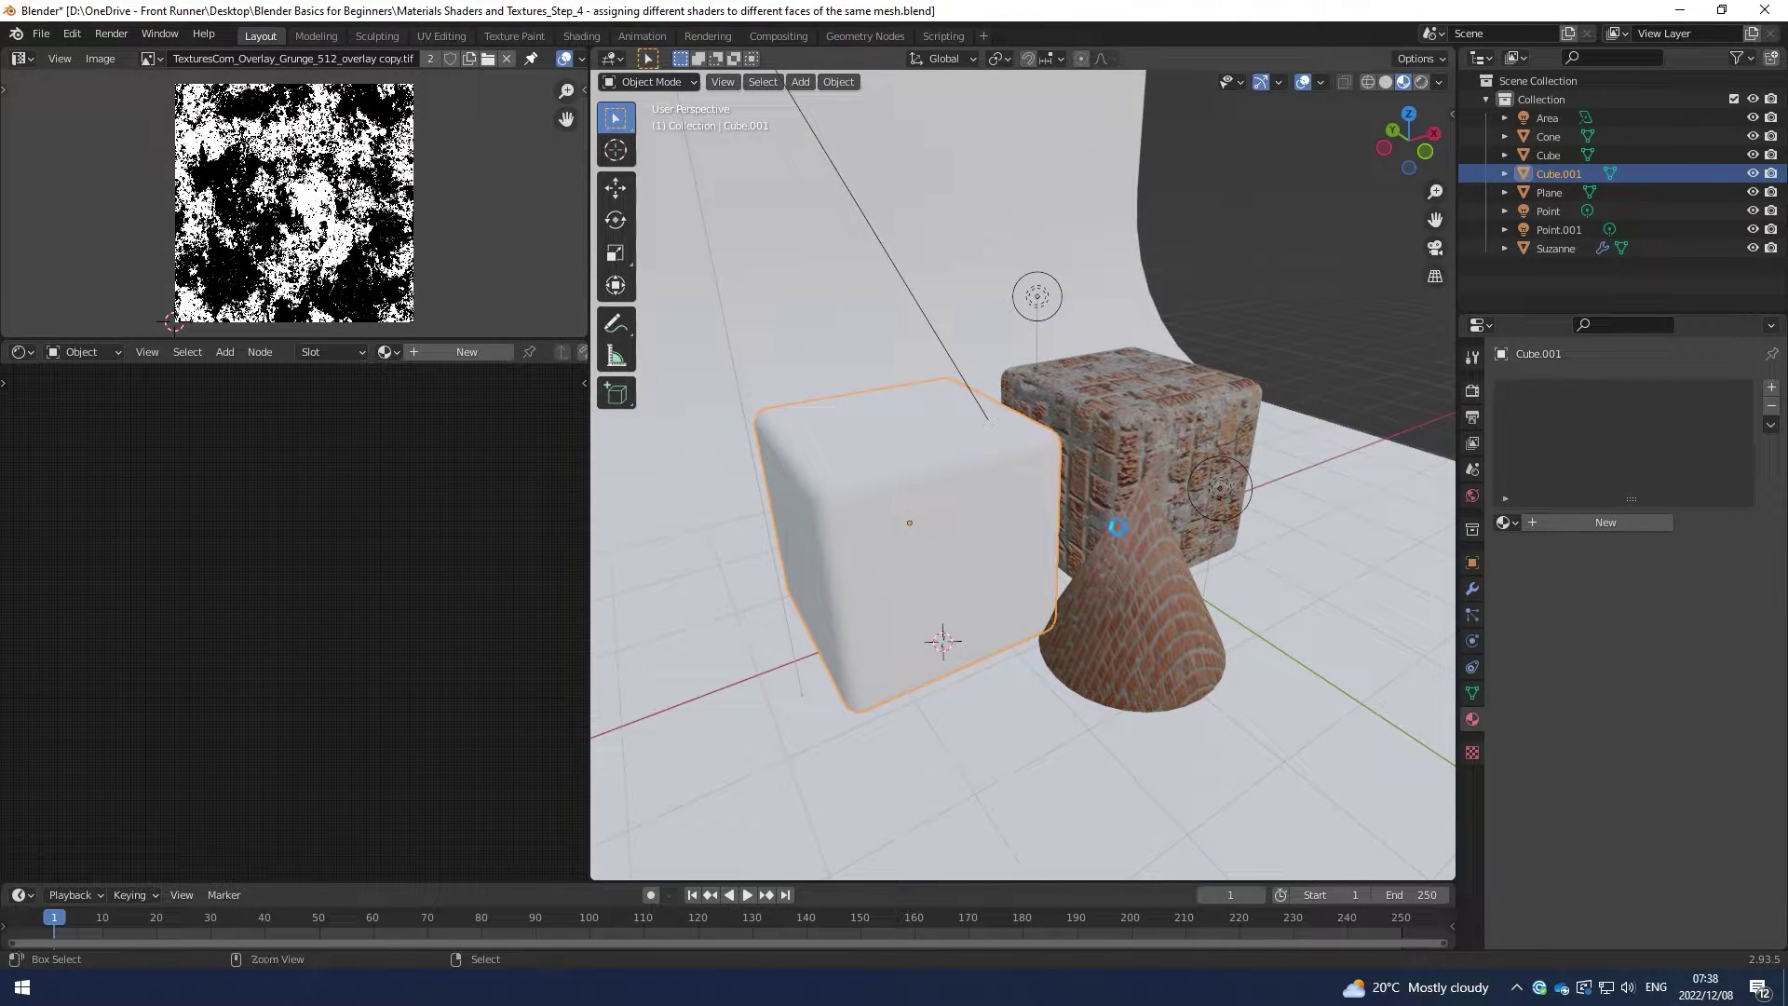
pyautogui.hotkey('ctrl', 's')
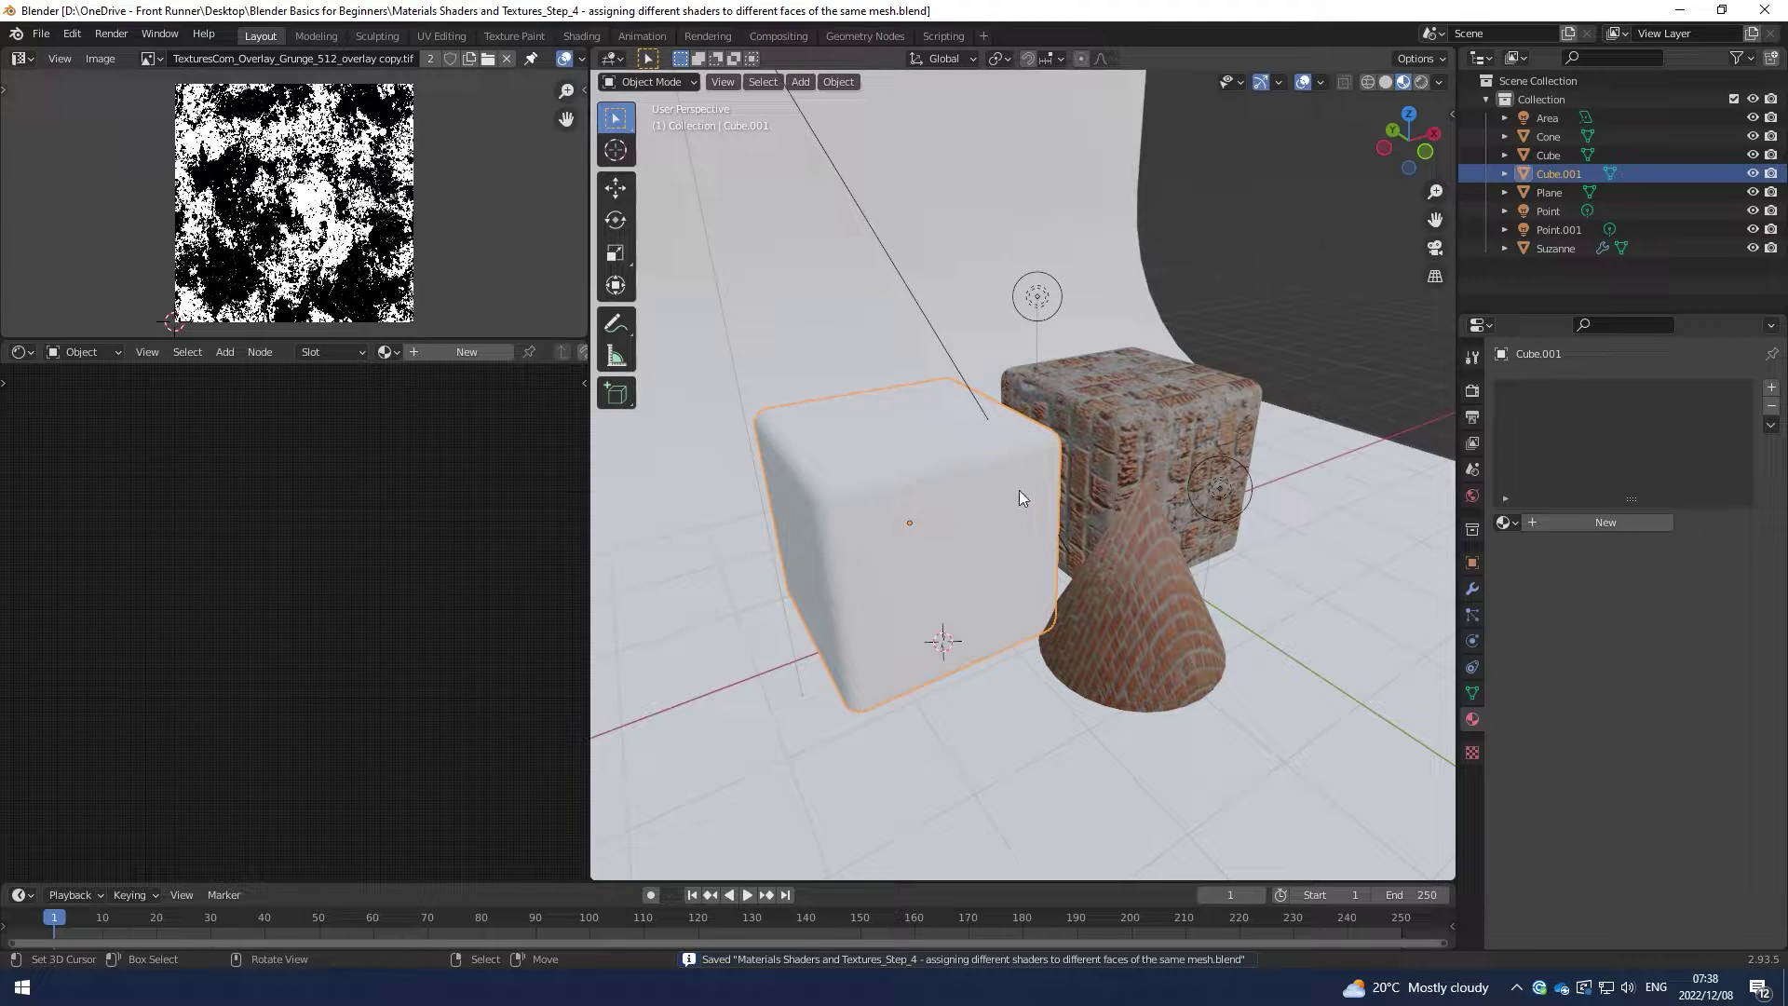
# Step: Add three empty material slots to the front cube (Cube.001)
pyautogui.moveTo(1015, 490); pyautogui.dragTo(999, 490, button='middle')
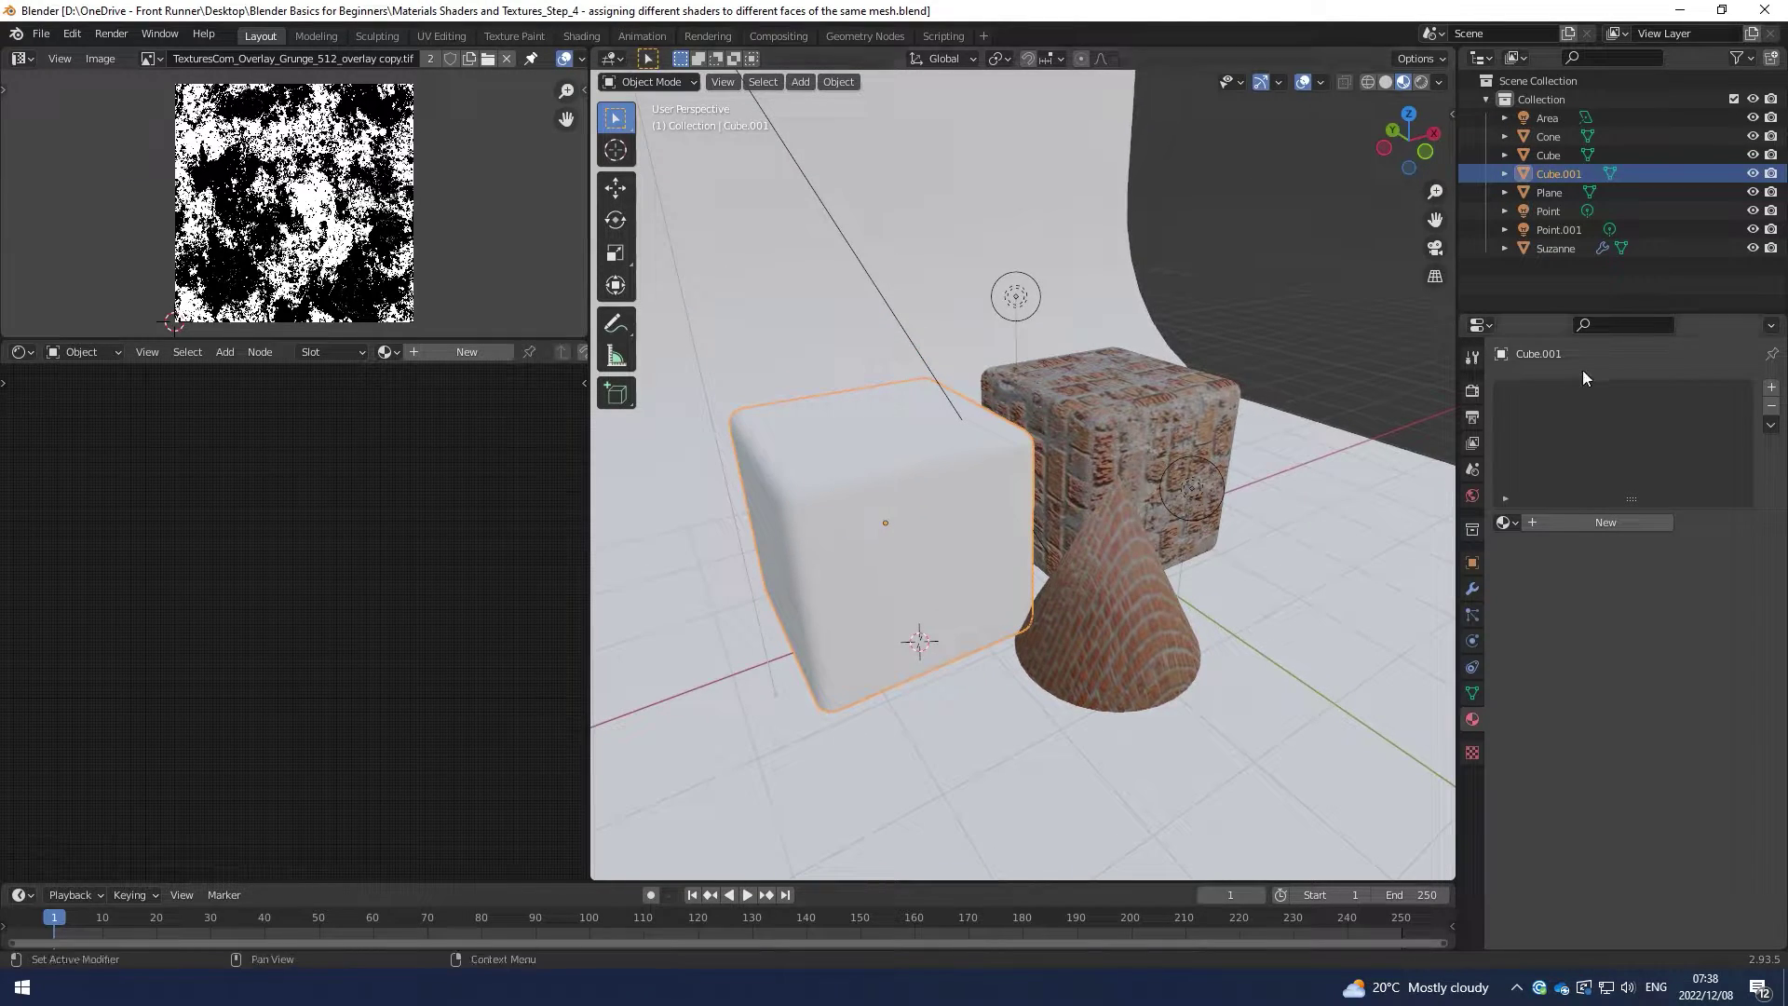
pyautogui.click(1189, 418)
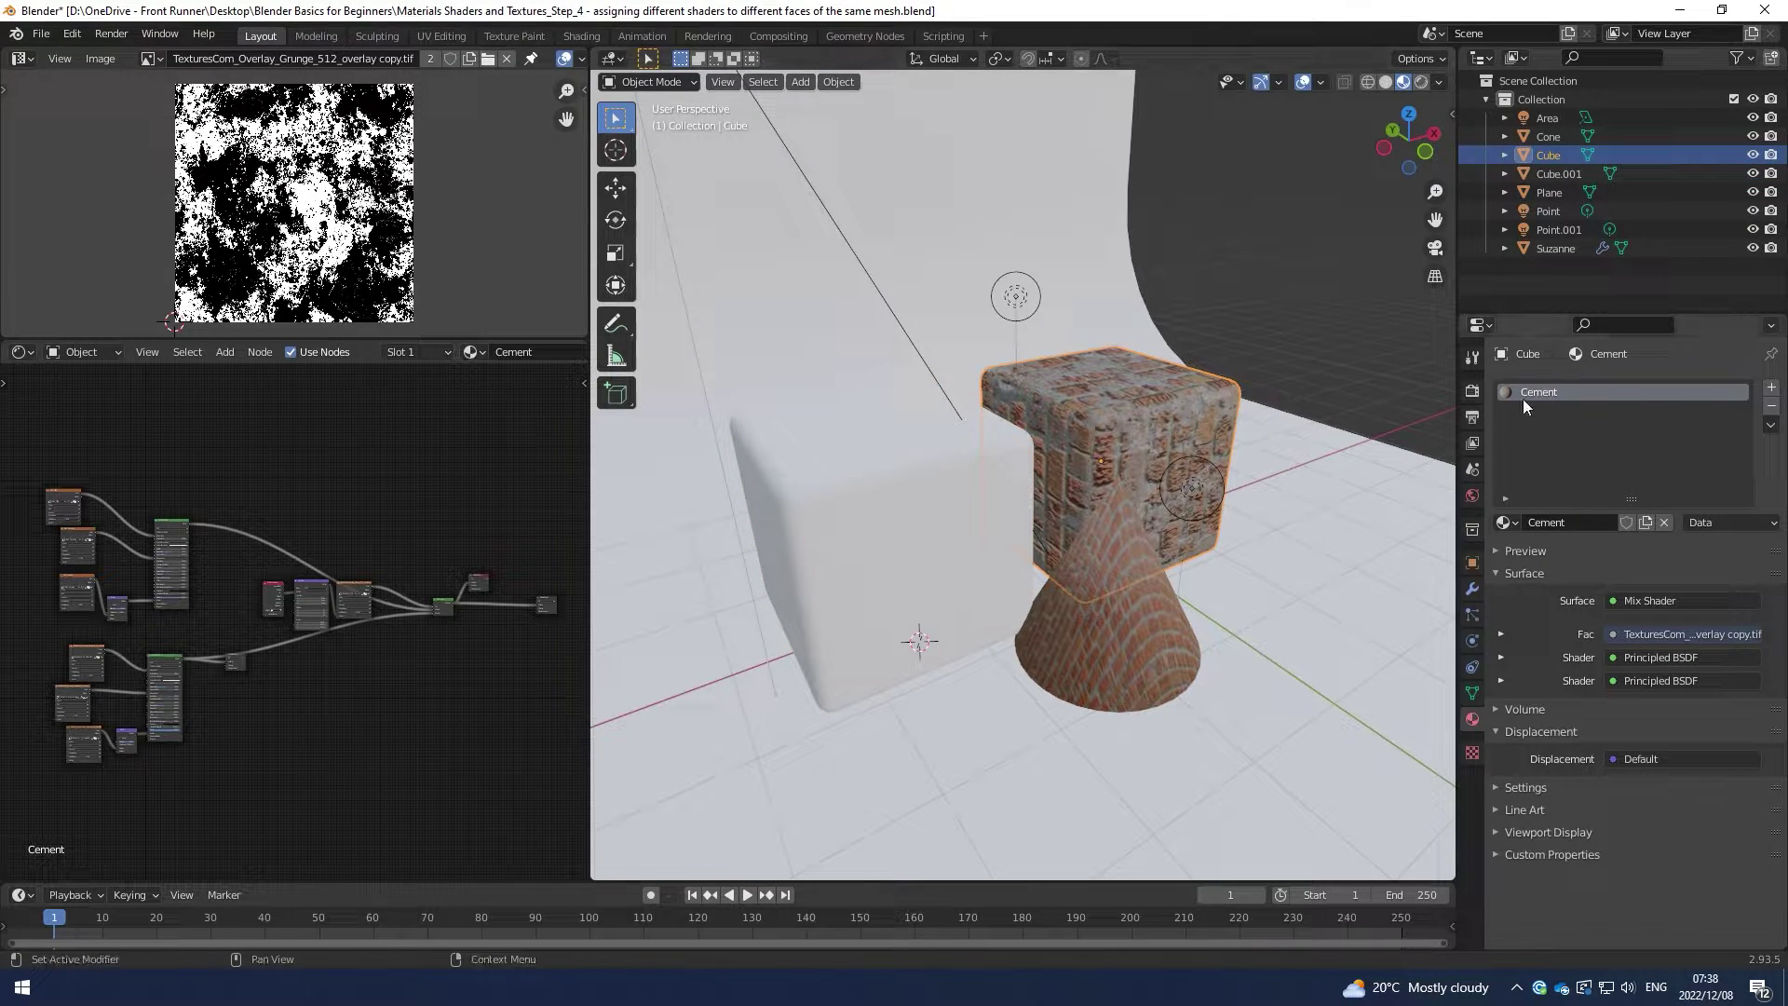
pyautogui.click(911, 427)
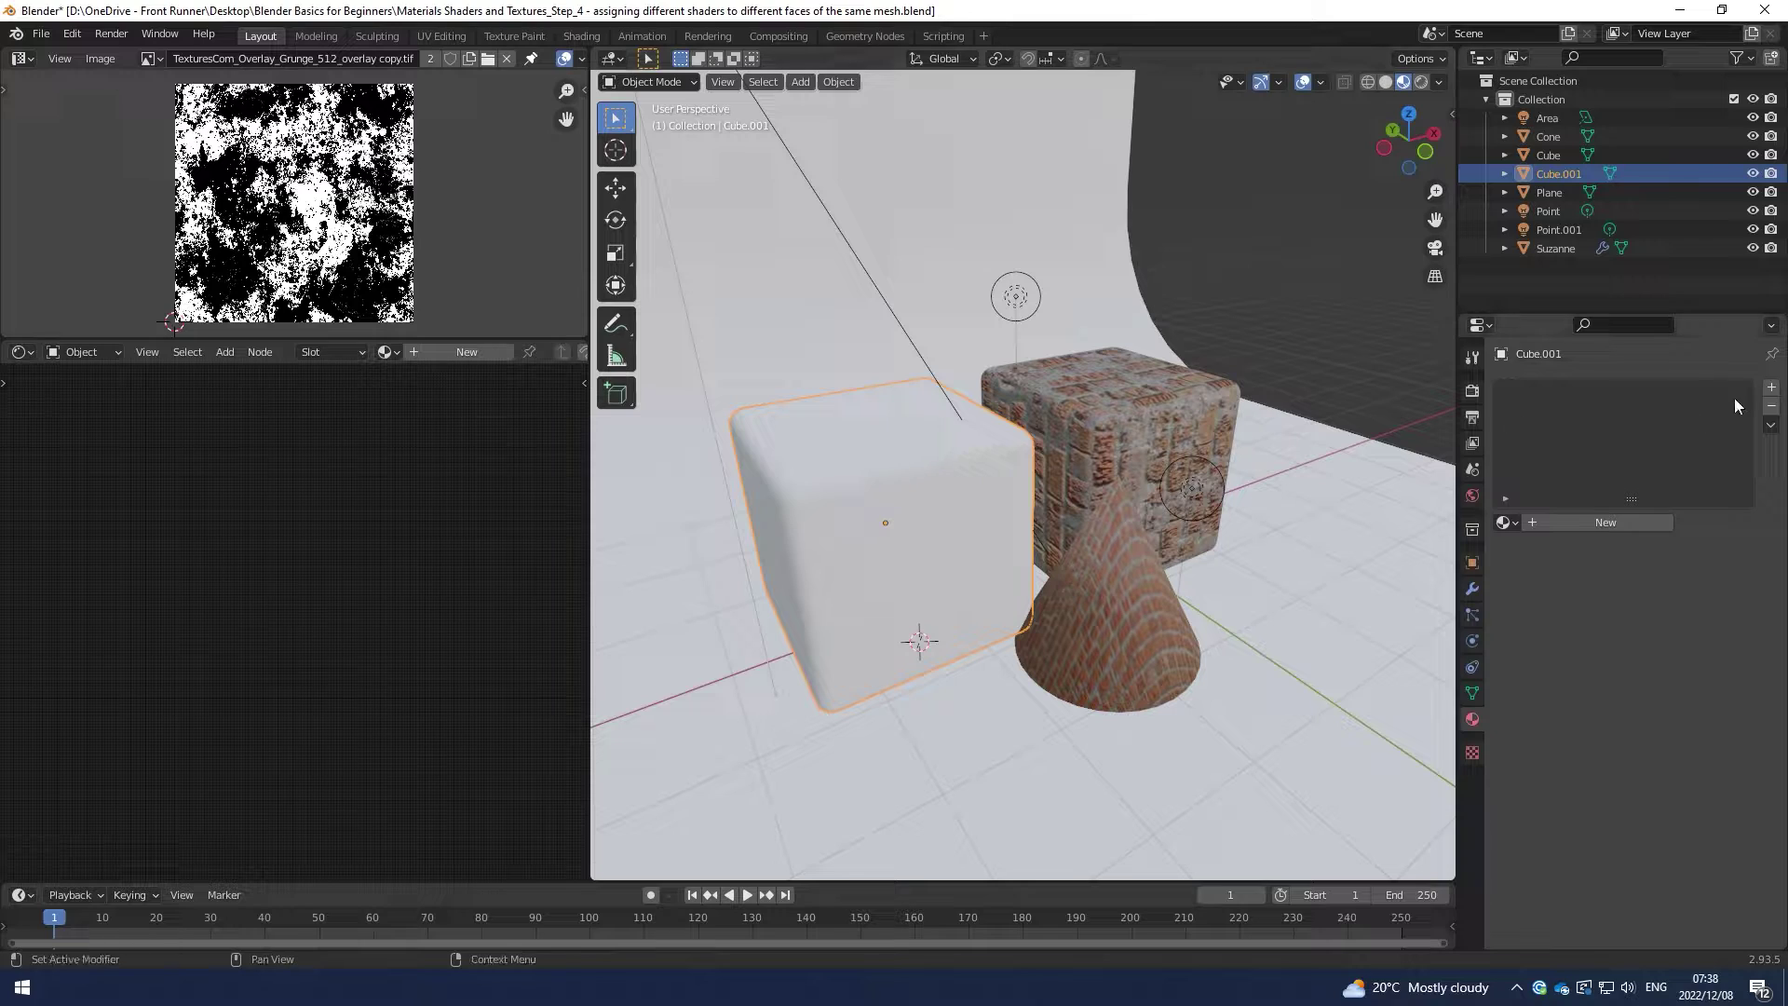
pyautogui.click(1772, 388)
pyautogui.click(1771, 388)
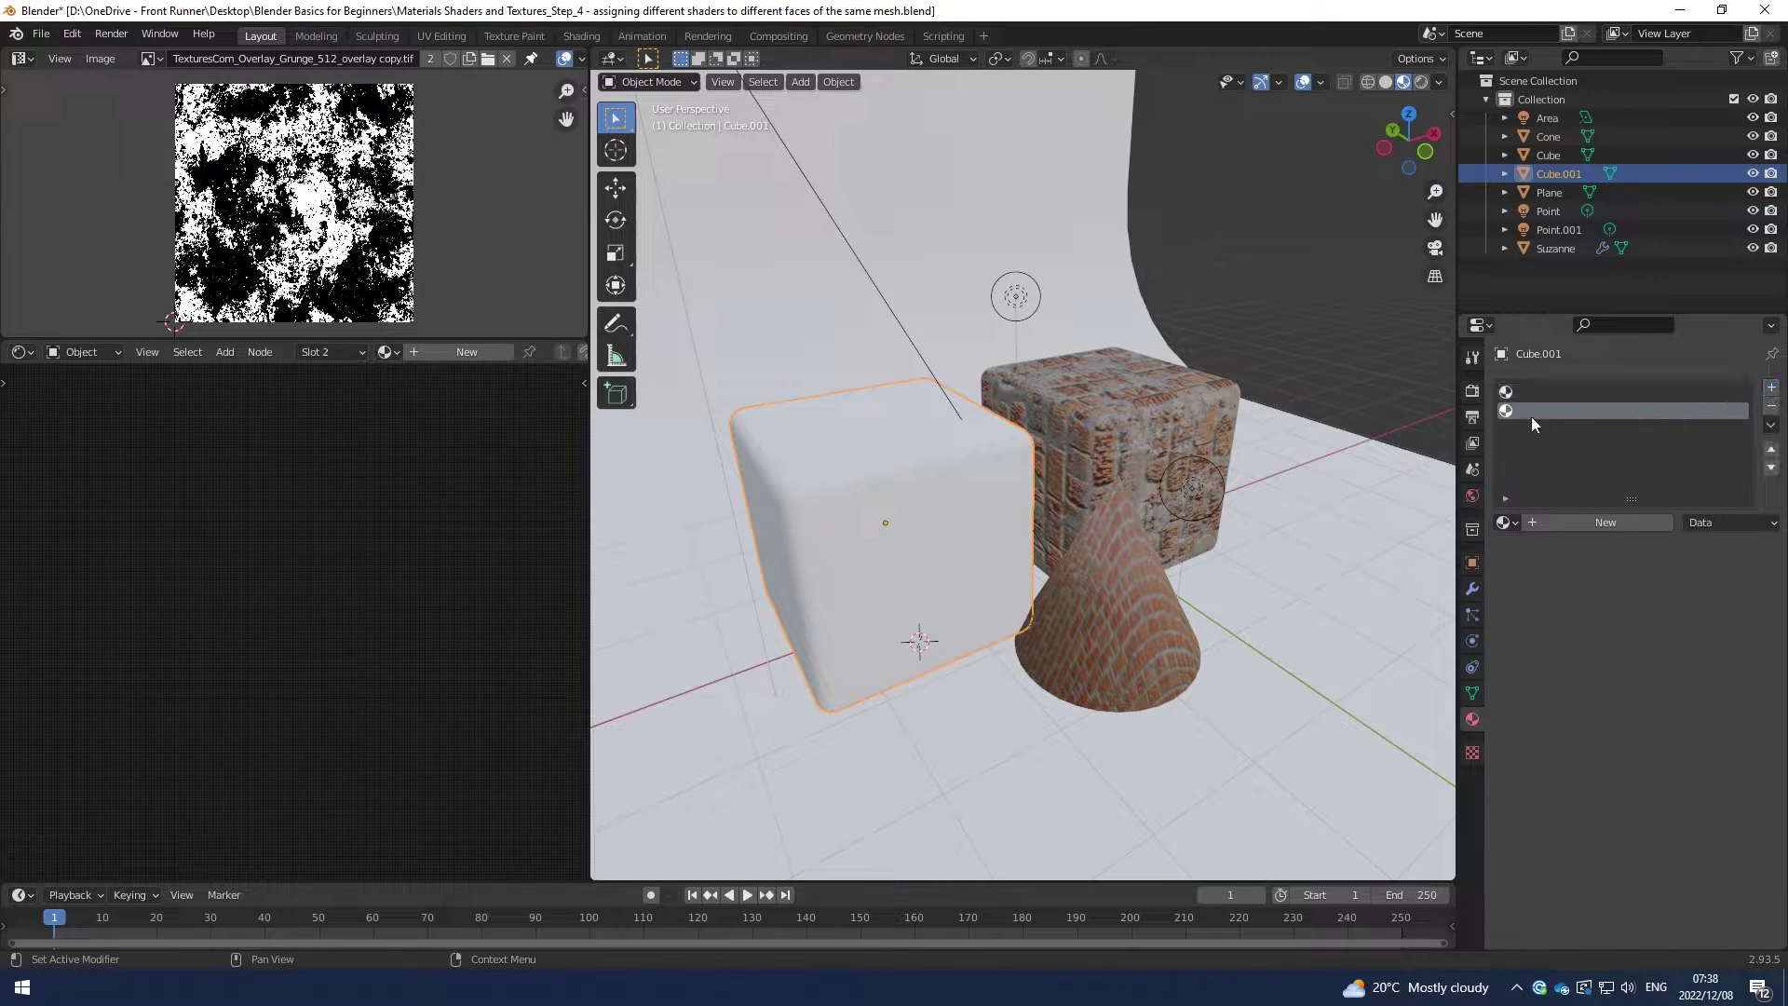
pyautogui.click(1550, 394)
pyautogui.moveTo(1119, 460)
pyautogui.mouseDown(button='middle')
pyautogui.moveTo(1147, 449)
pyautogui.moveTo(1114, 465)
pyautogui.mouseUp(button='middle')
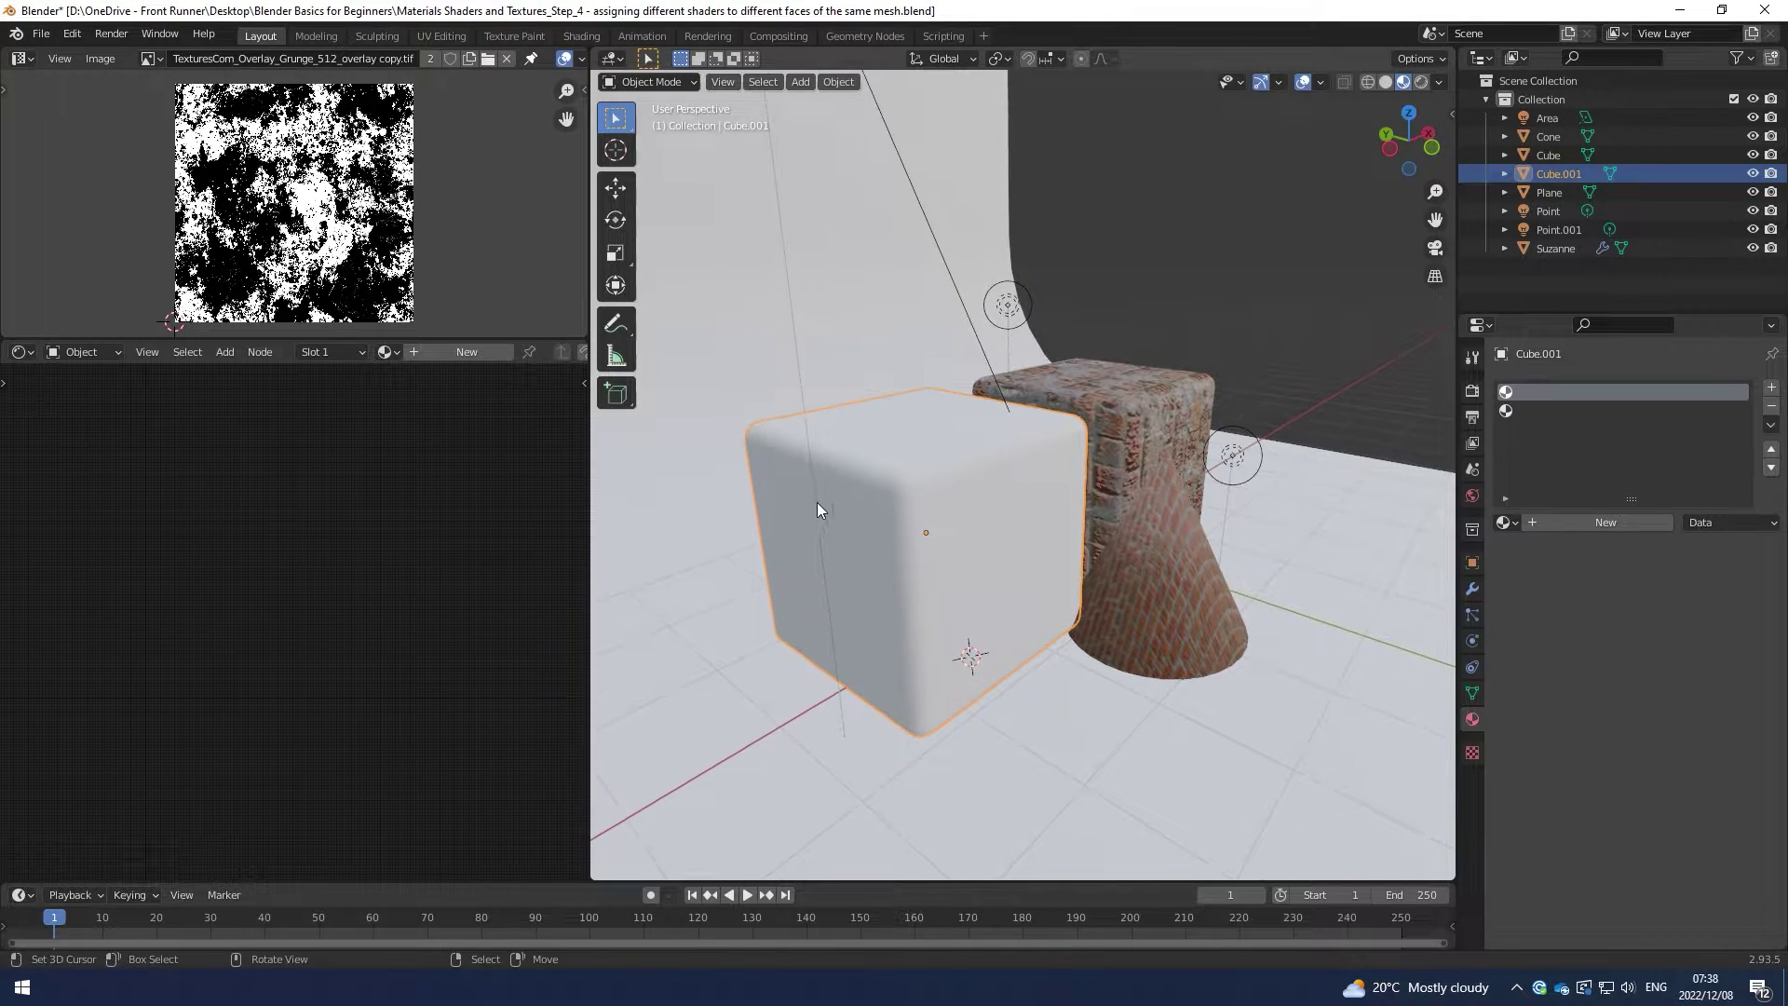
pyautogui.click(1654, 410)
pyautogui.click(1772, 387)
pyautogui.moveTo(968, 556); pyautogui.dragTo(994, 551, button='middle')
# Step: Assign the existing Brick material to the front cube's first slot and Cement to its second slot
pyautogui.click(1545, 388)
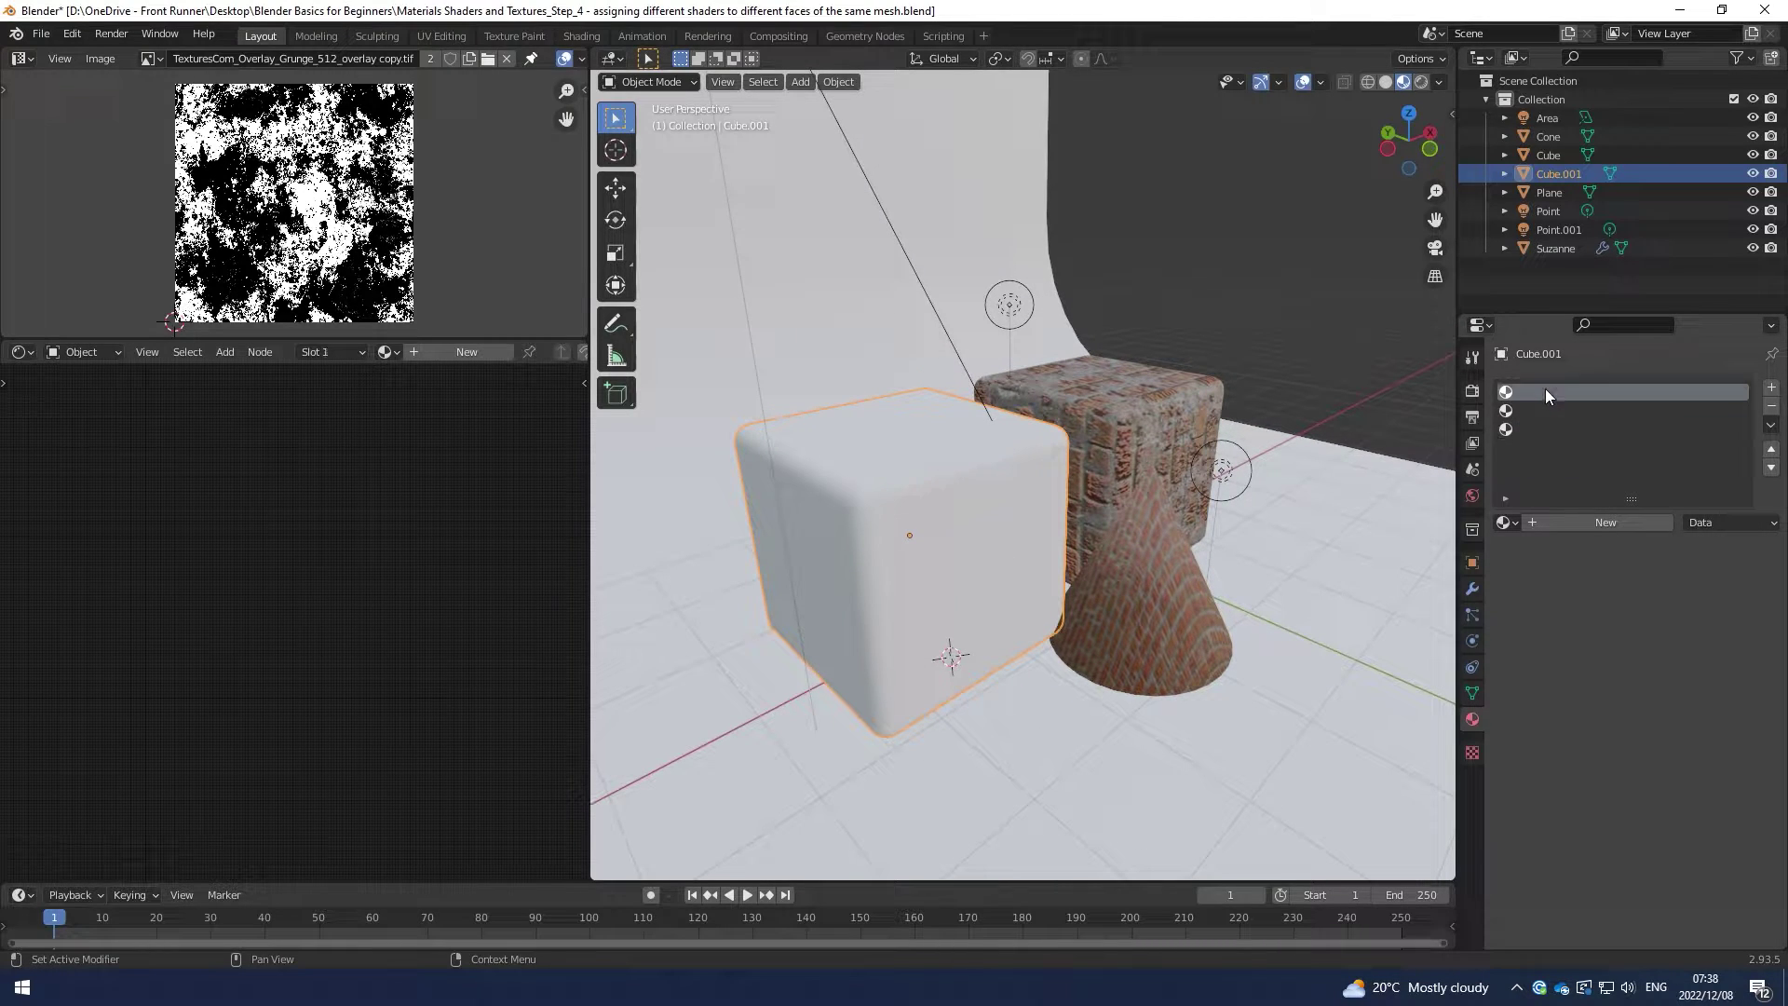
pyautogui.click(1506, 523)
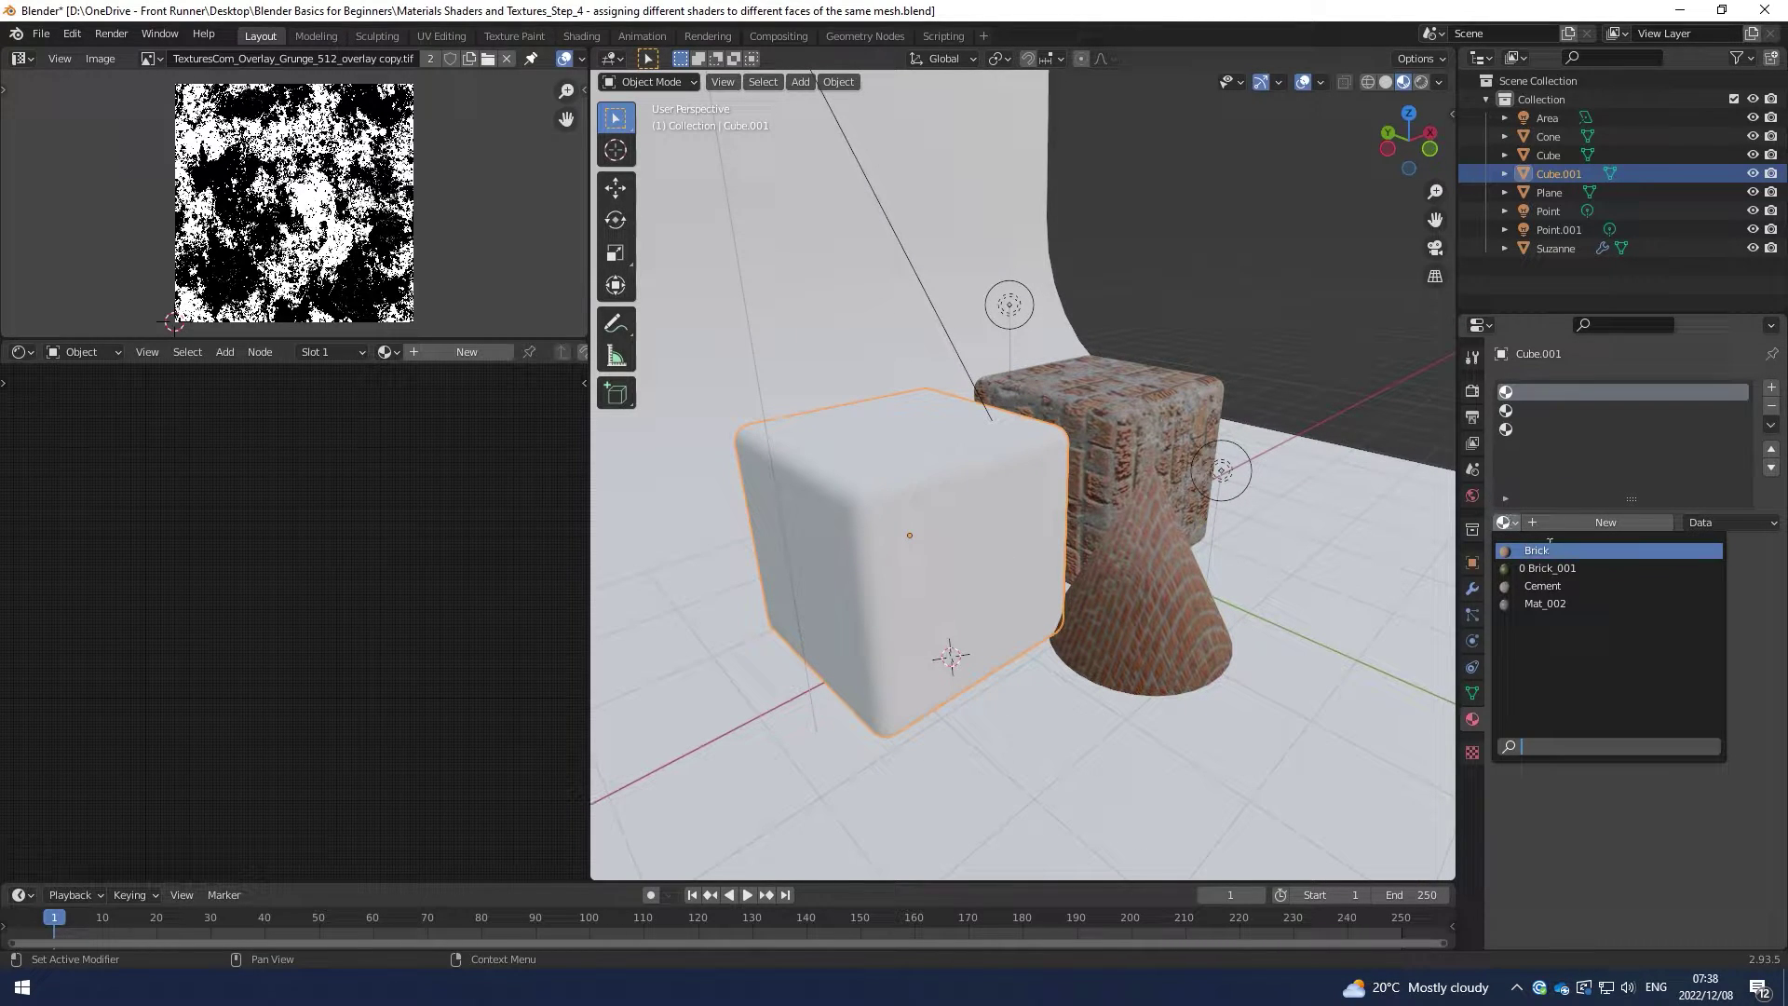
pyautogui.click(1556, 550)
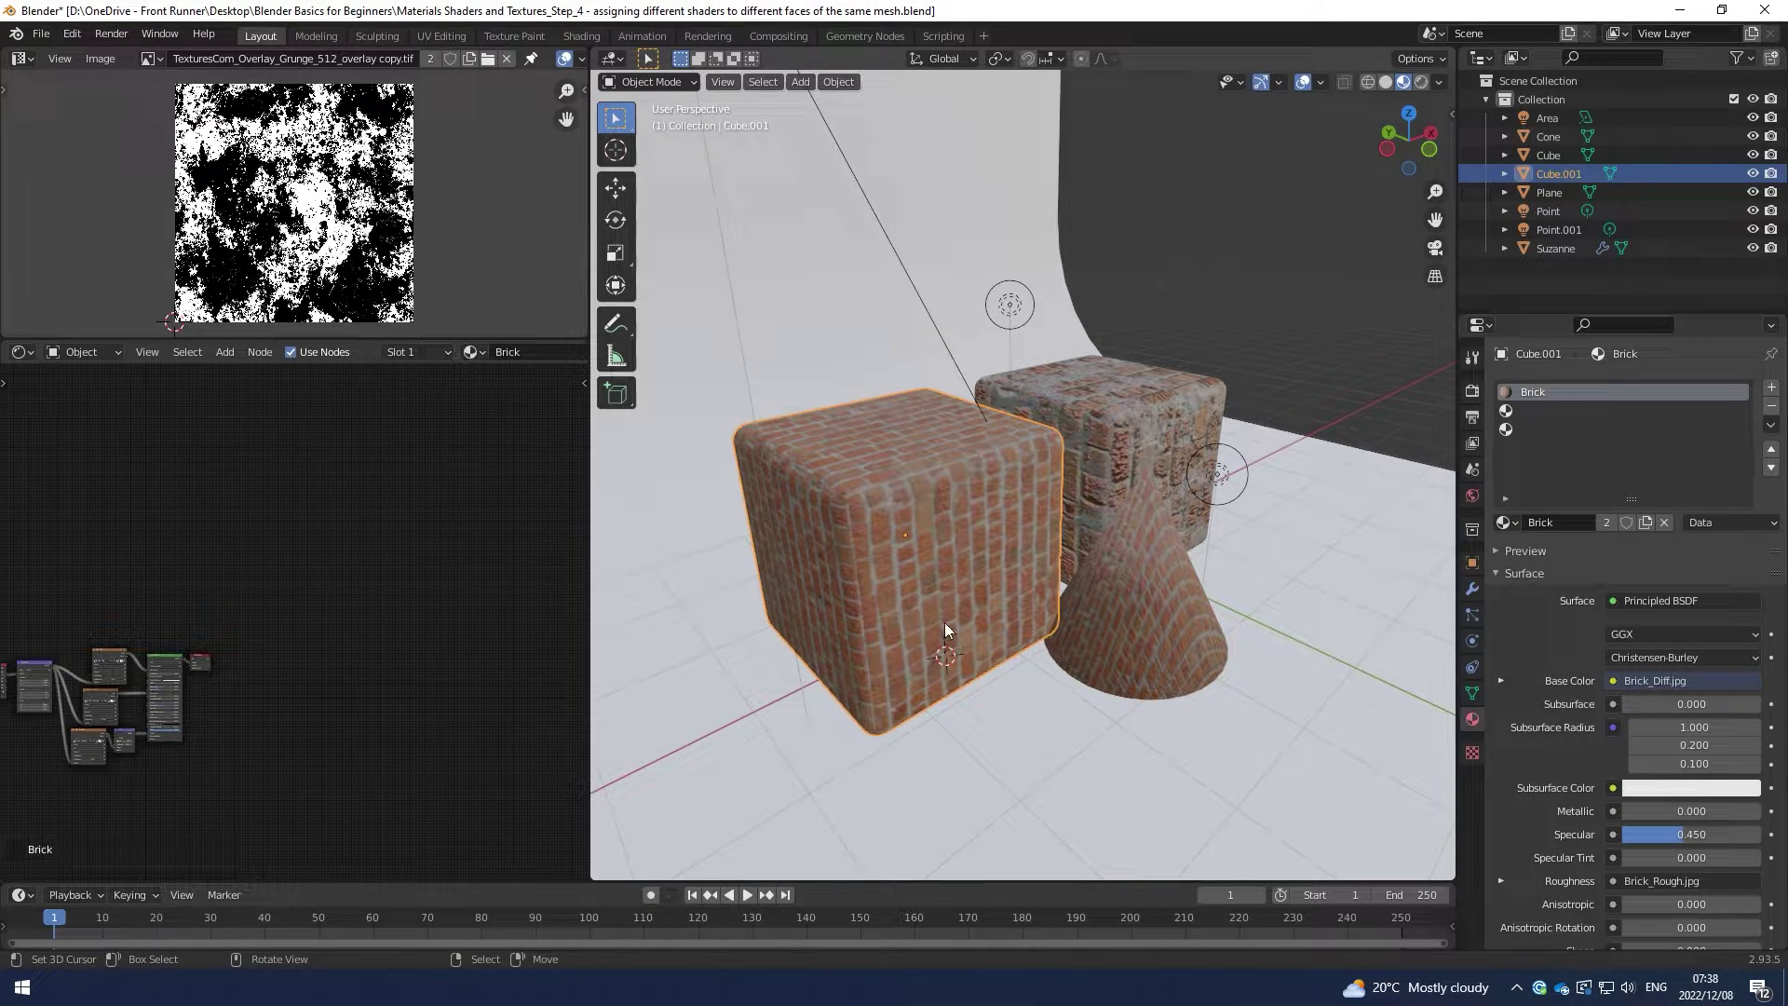
pyautogui.click(1528, 412)
pyautogui.click(1506, 524)
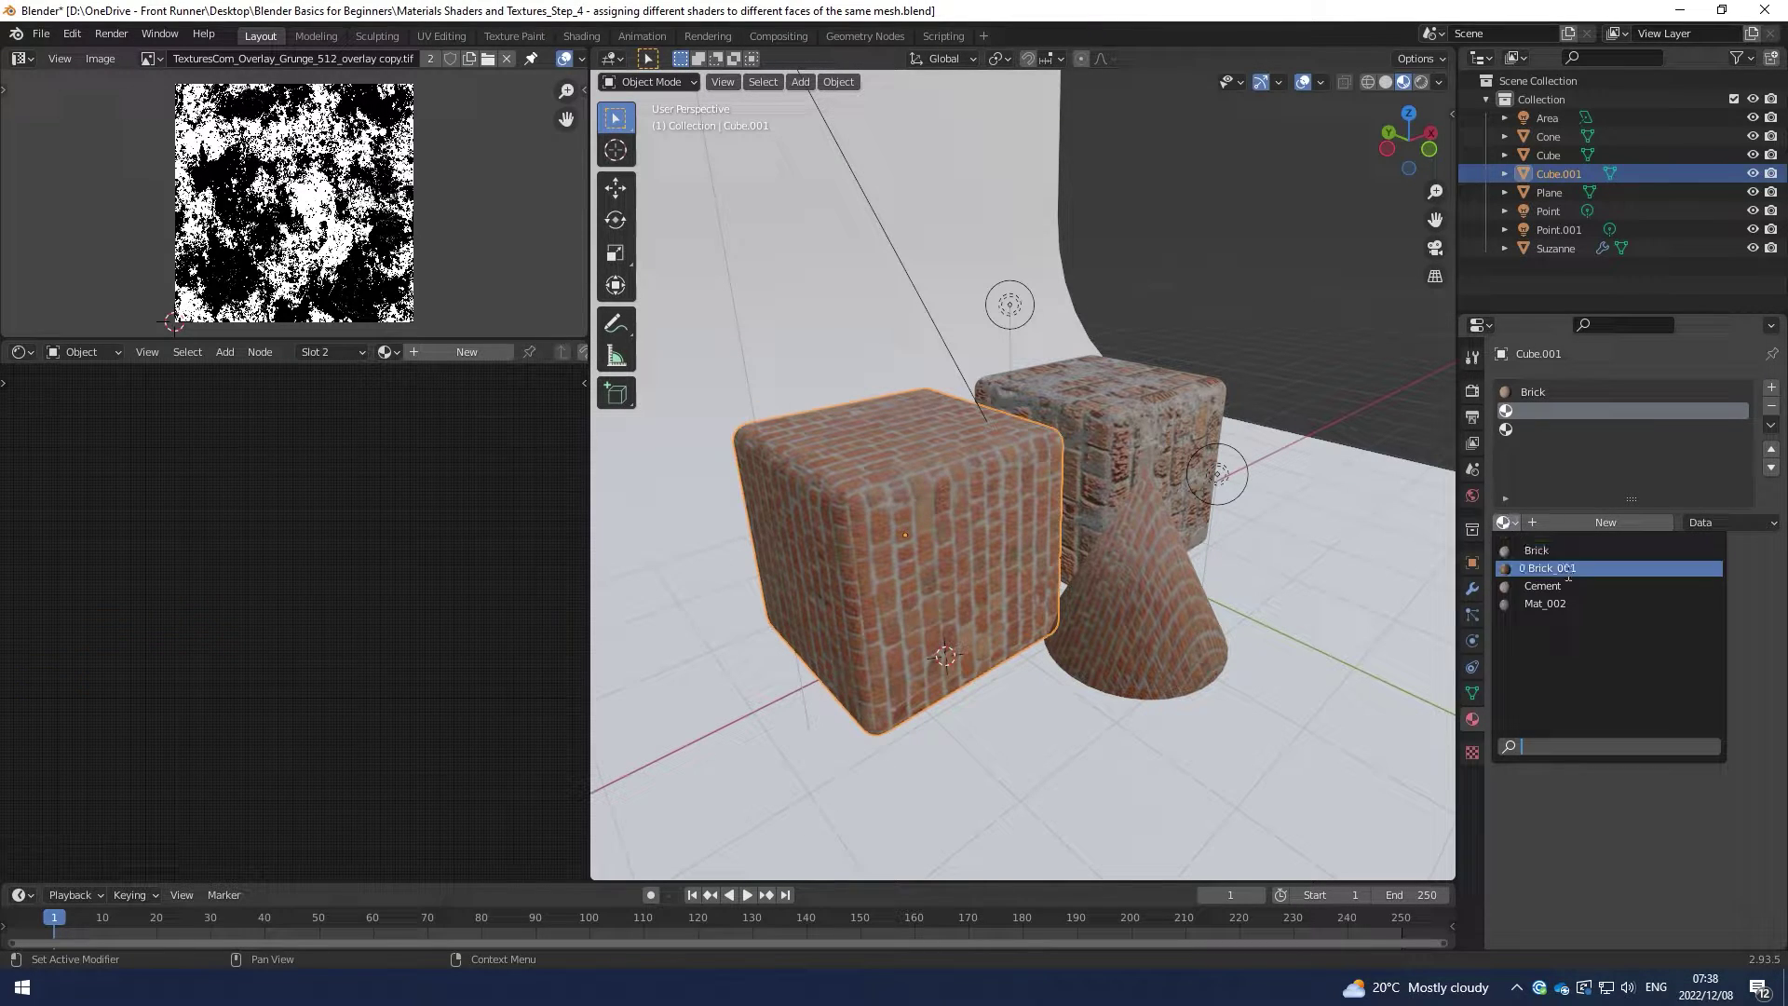
pyautogui.click(1556, 574)
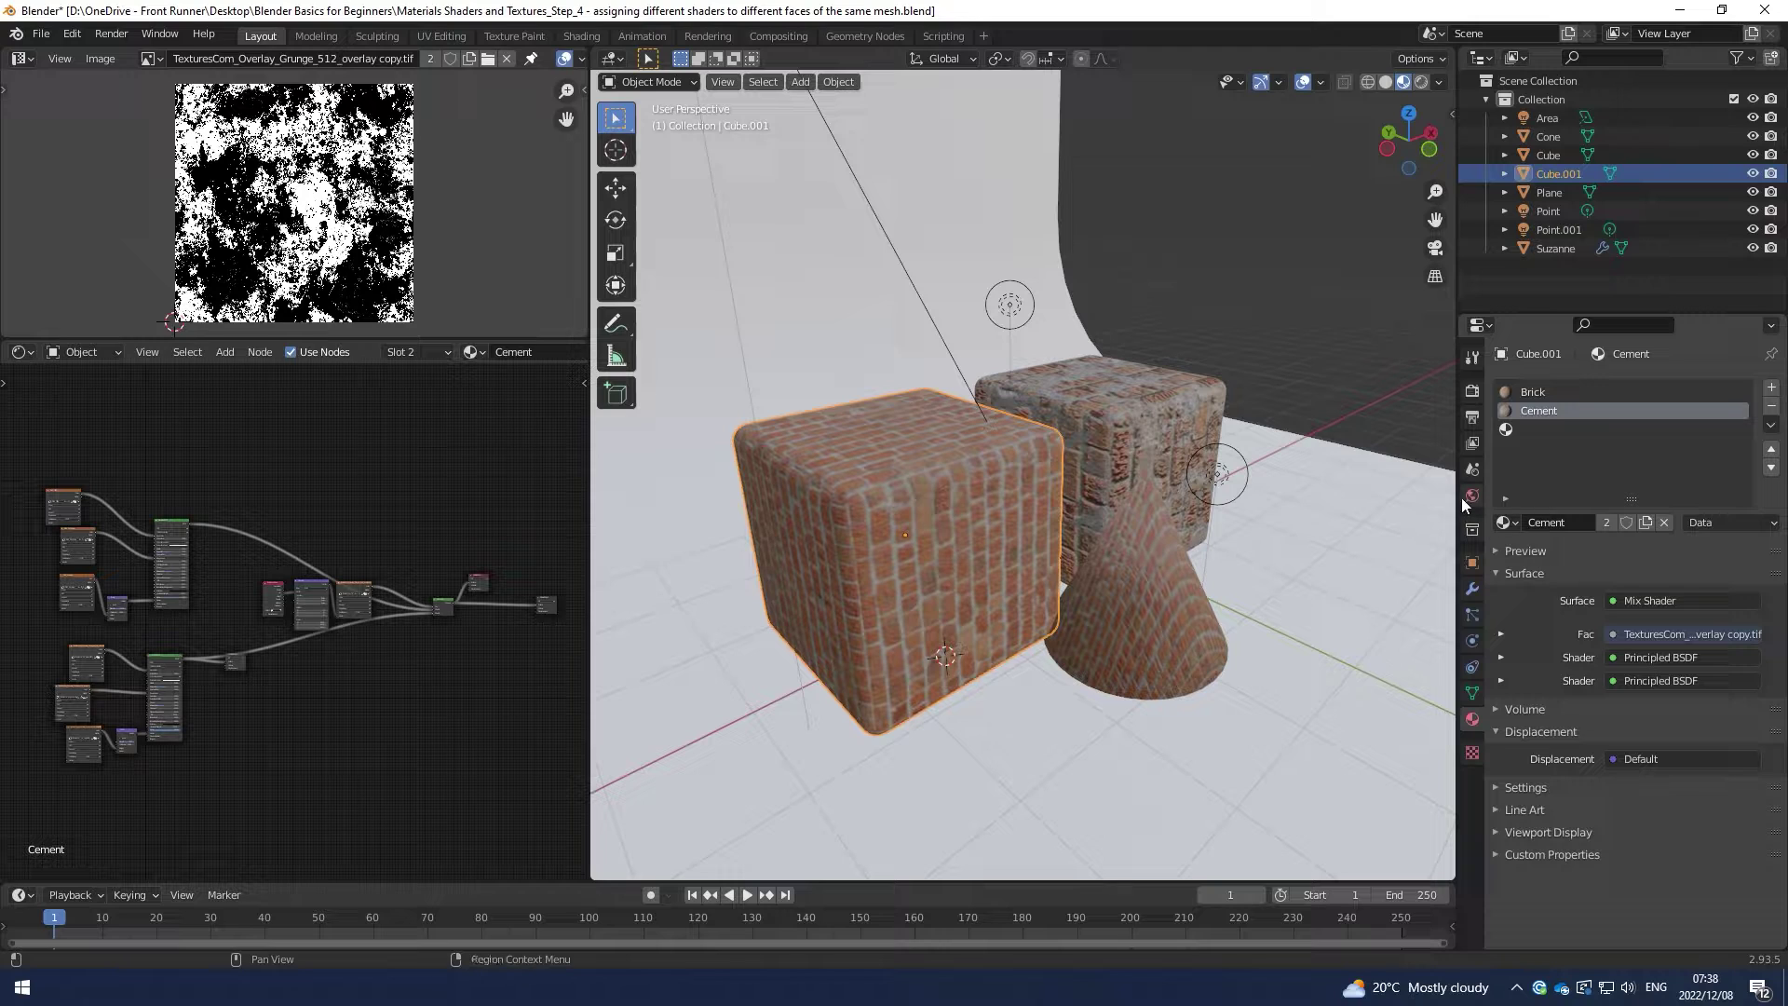
# Step: Assign the existing Mat_002 material to the front cube's third slot
pyautogui.click(1512, 432)
pyautogui.click(1506, 523)
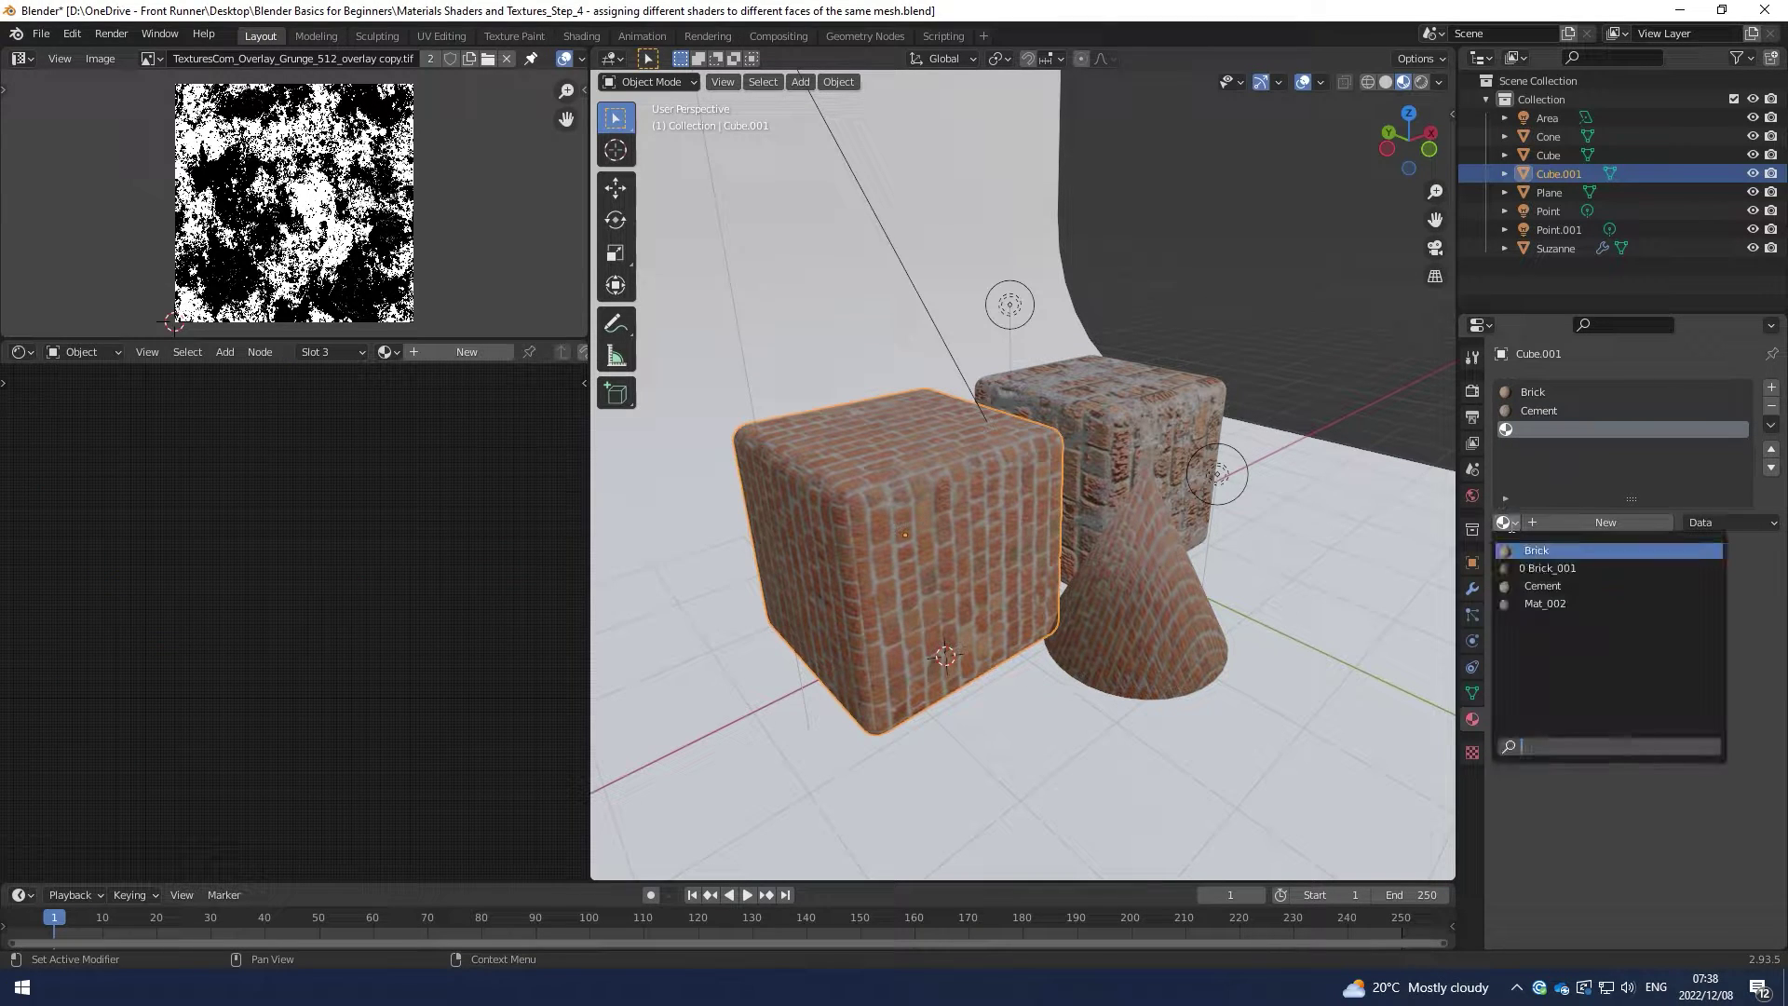
pyautogui.click(1552, 605)
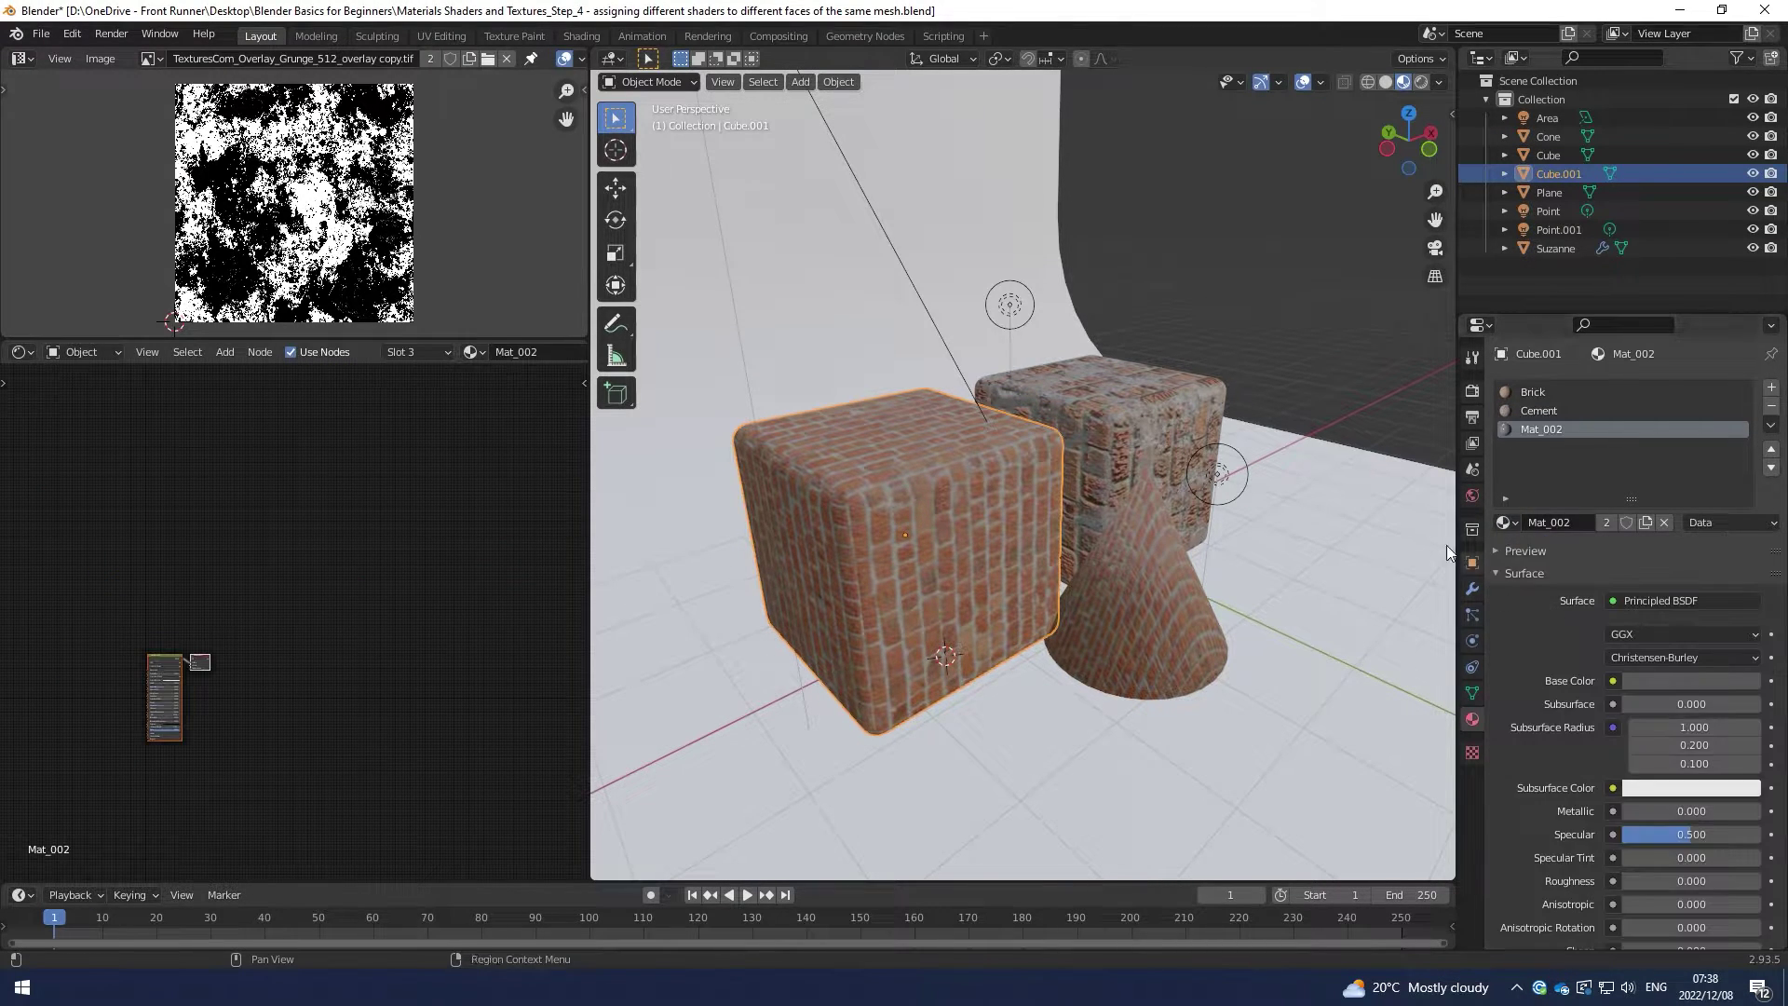
pyautogui.press('Home')
pyautogui.scroll(4, 402, 492)
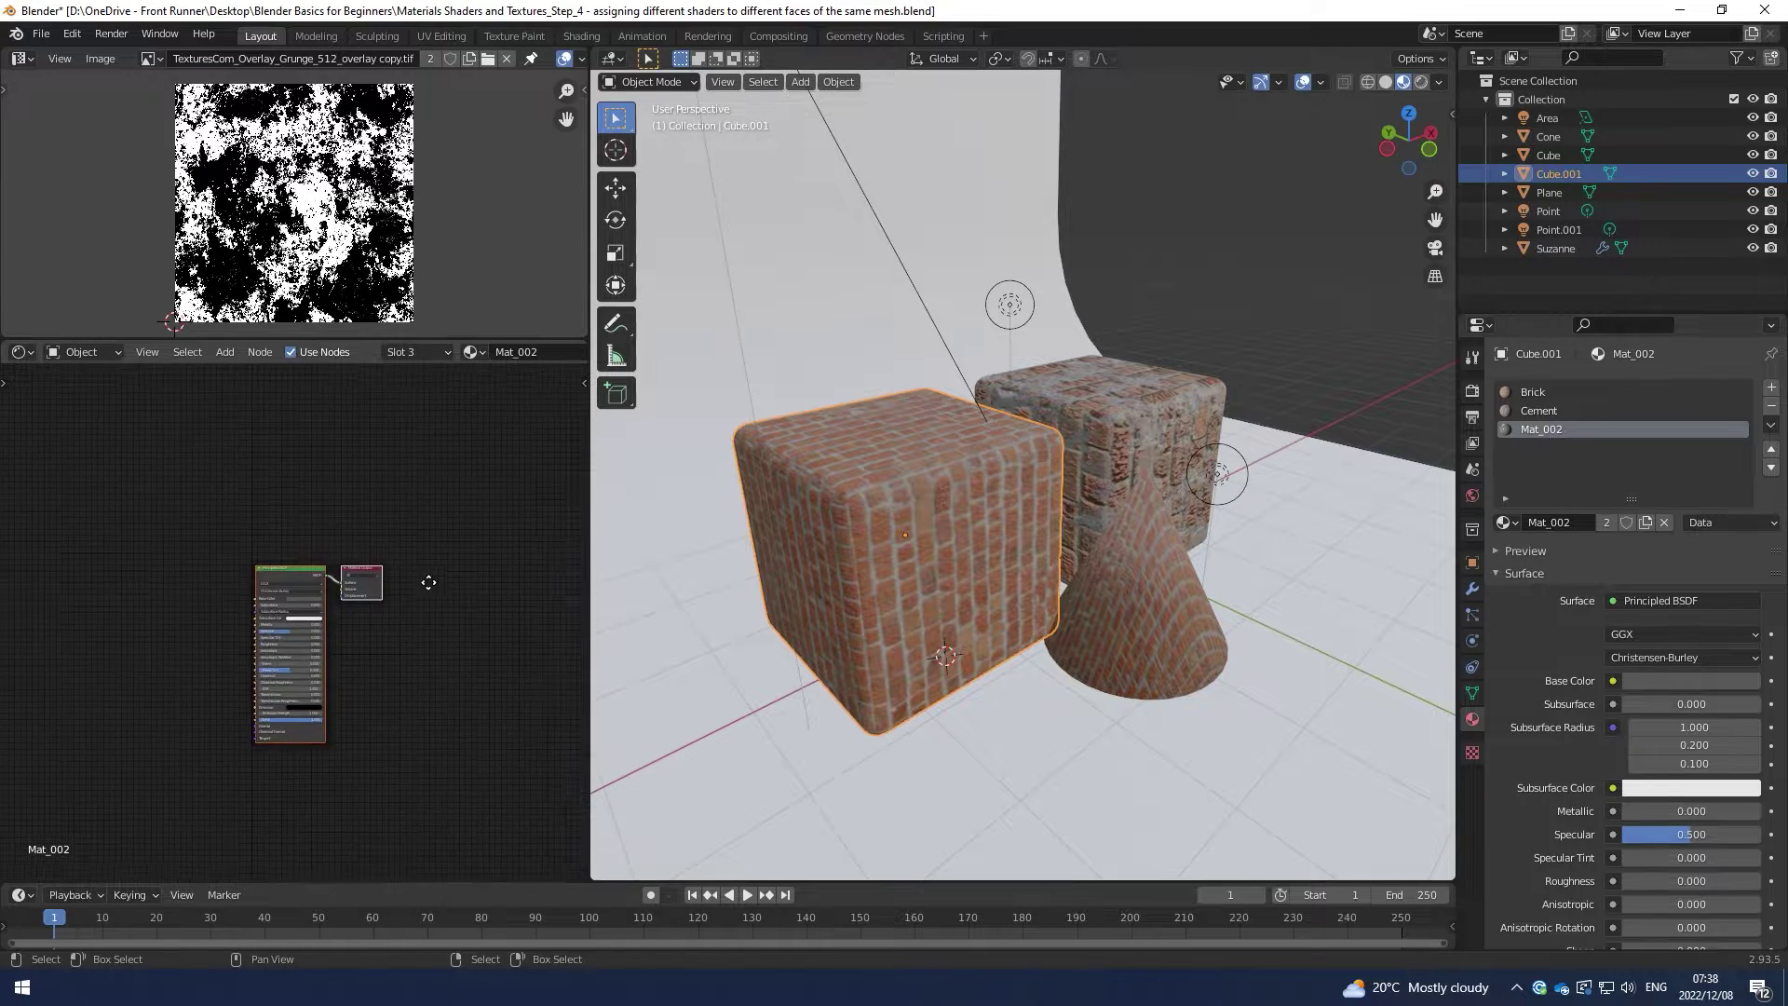
pyautogui.scroll(1, 432, 545)
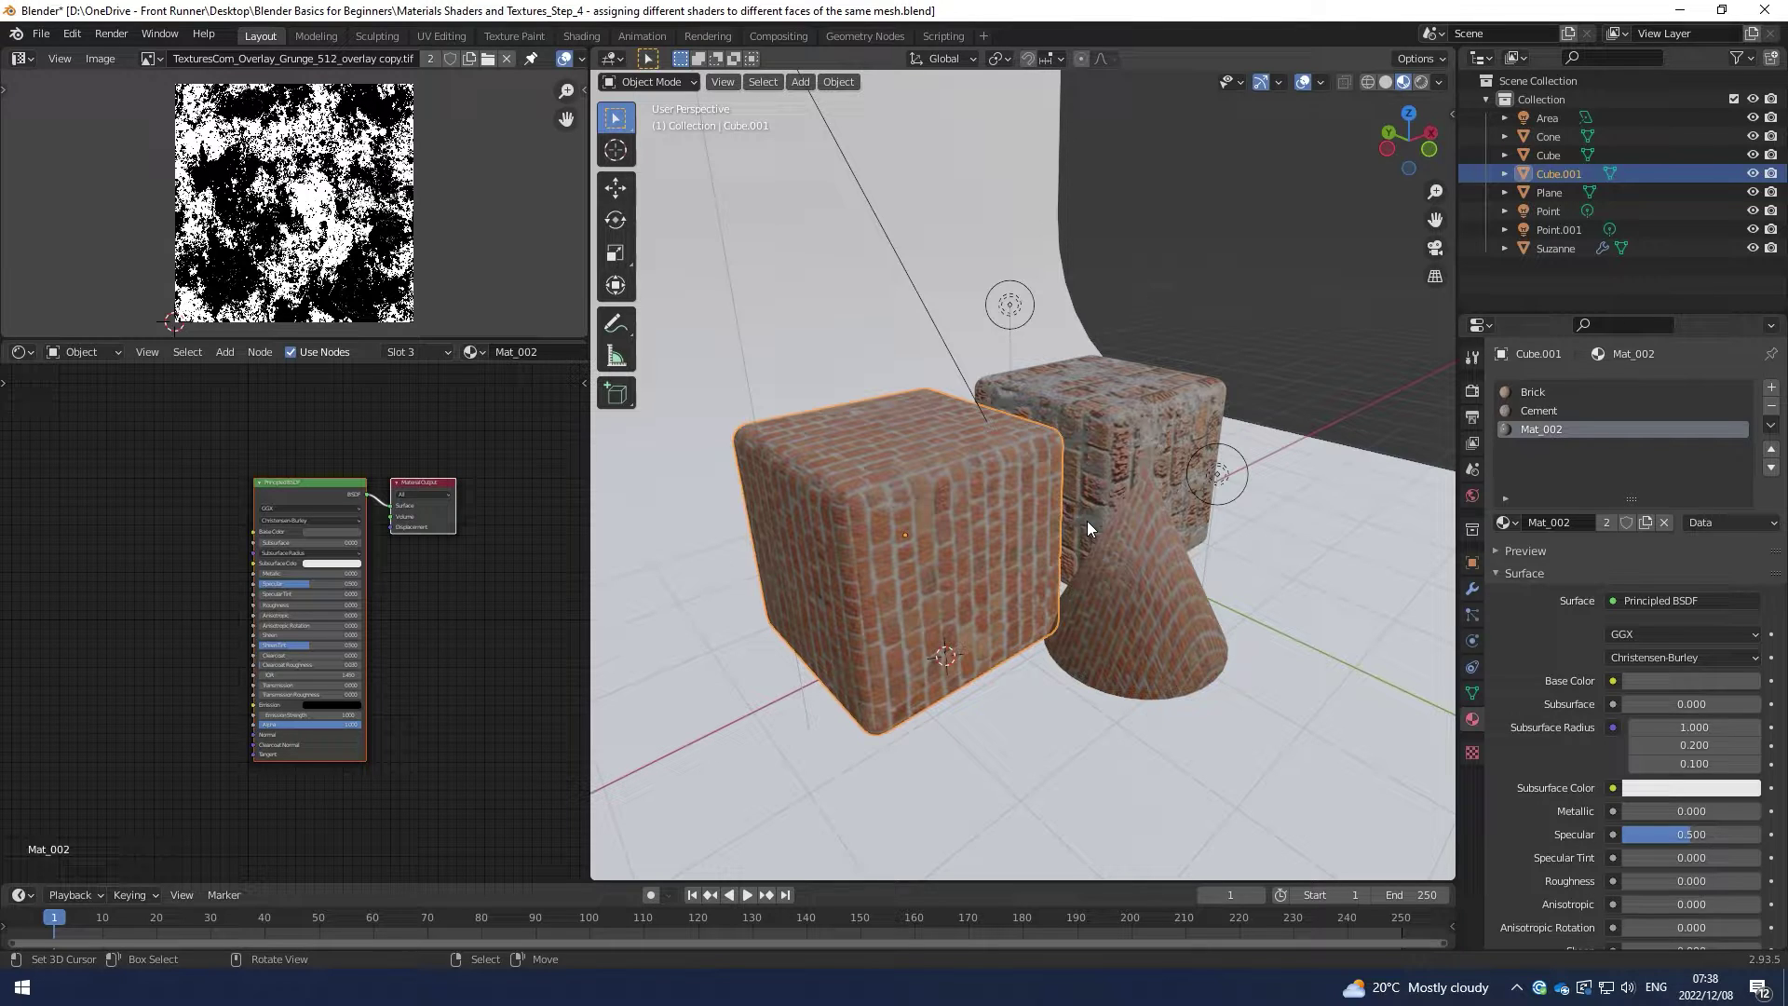
# Step: Enter Edit Mode on the front cube, switch to face selection and select only its top face
pyautogui.moveTo(1176, 425); pyautogui.dragTo(1067, 482, button='middle')
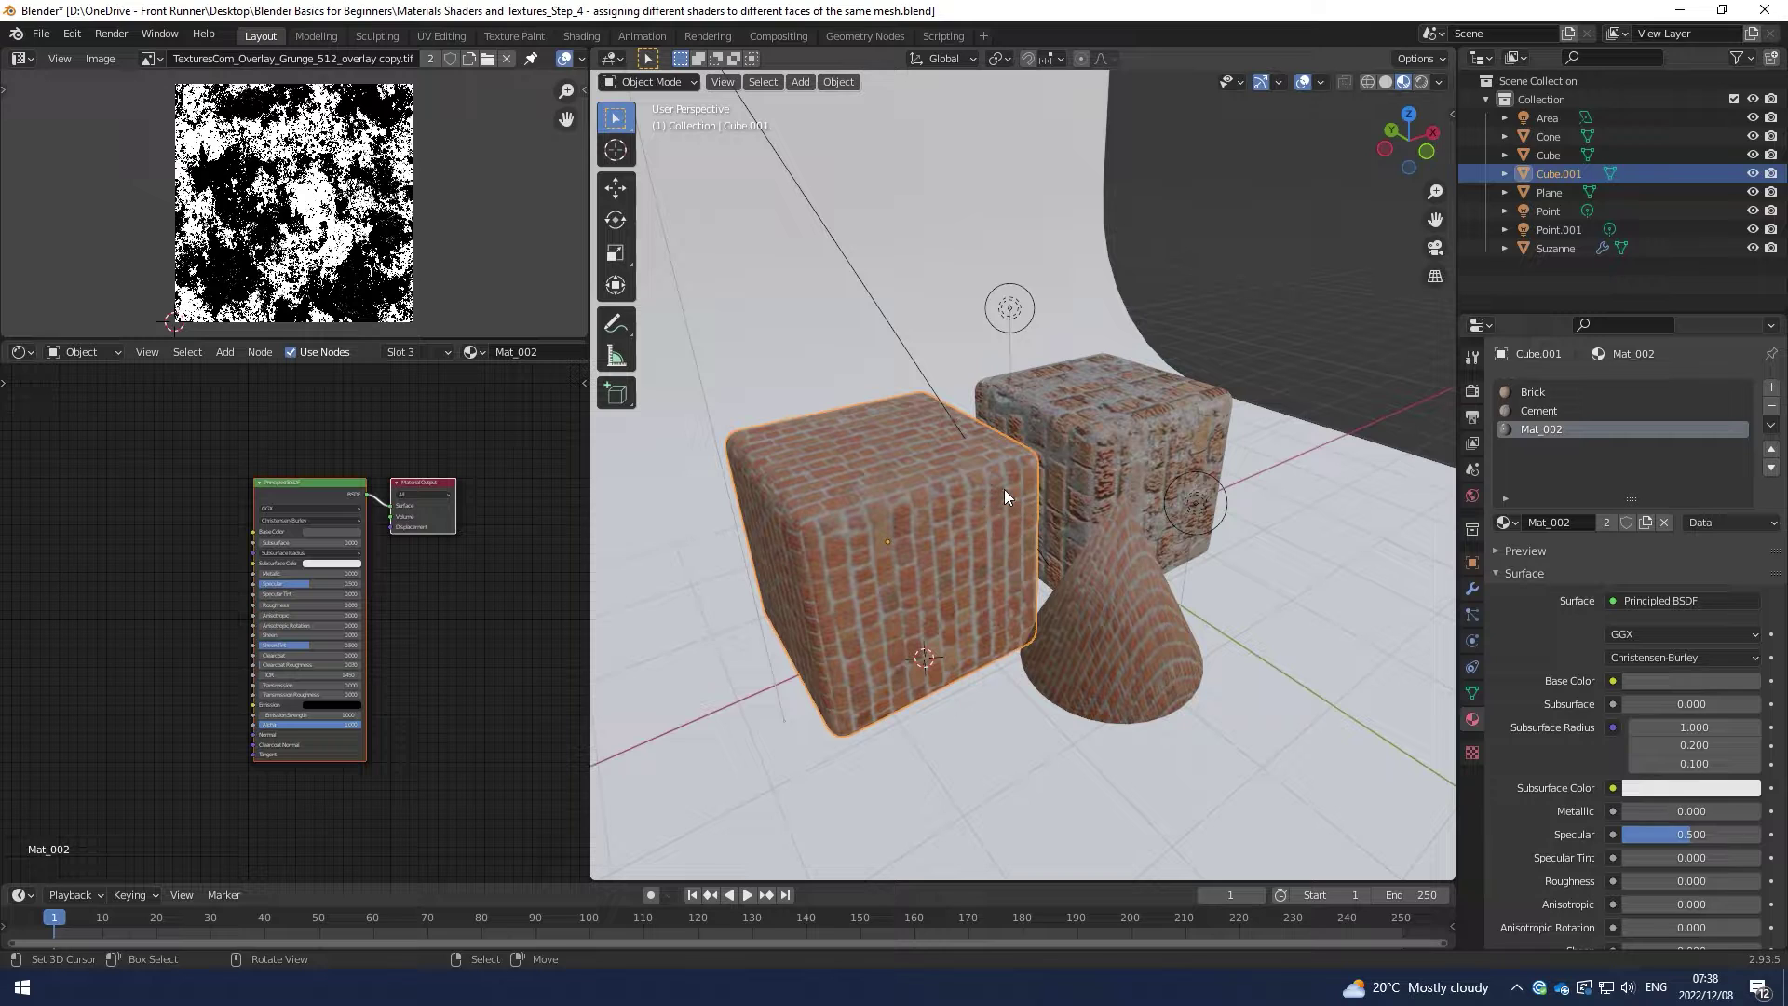
pyautogui.press('Tab')
pyautogui.moveTo(935, 481); pyautogui.dragTo(972, 504, button='middle')
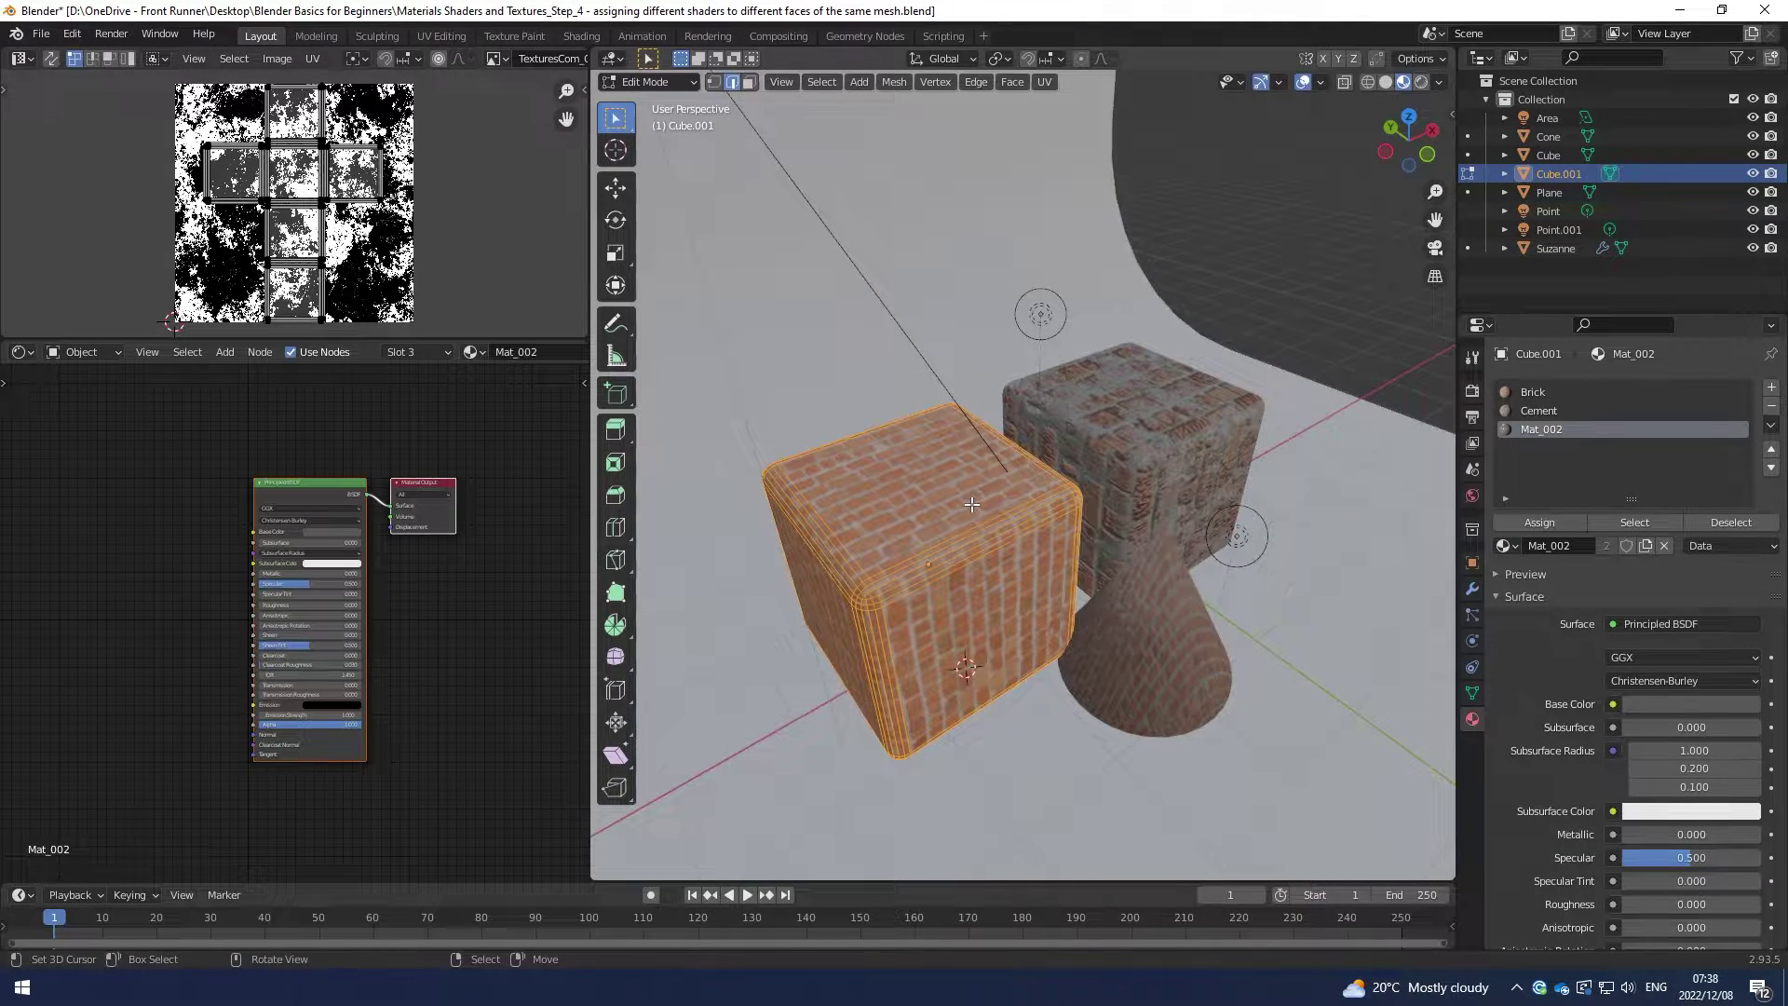
pyautogui.click(909, 499)
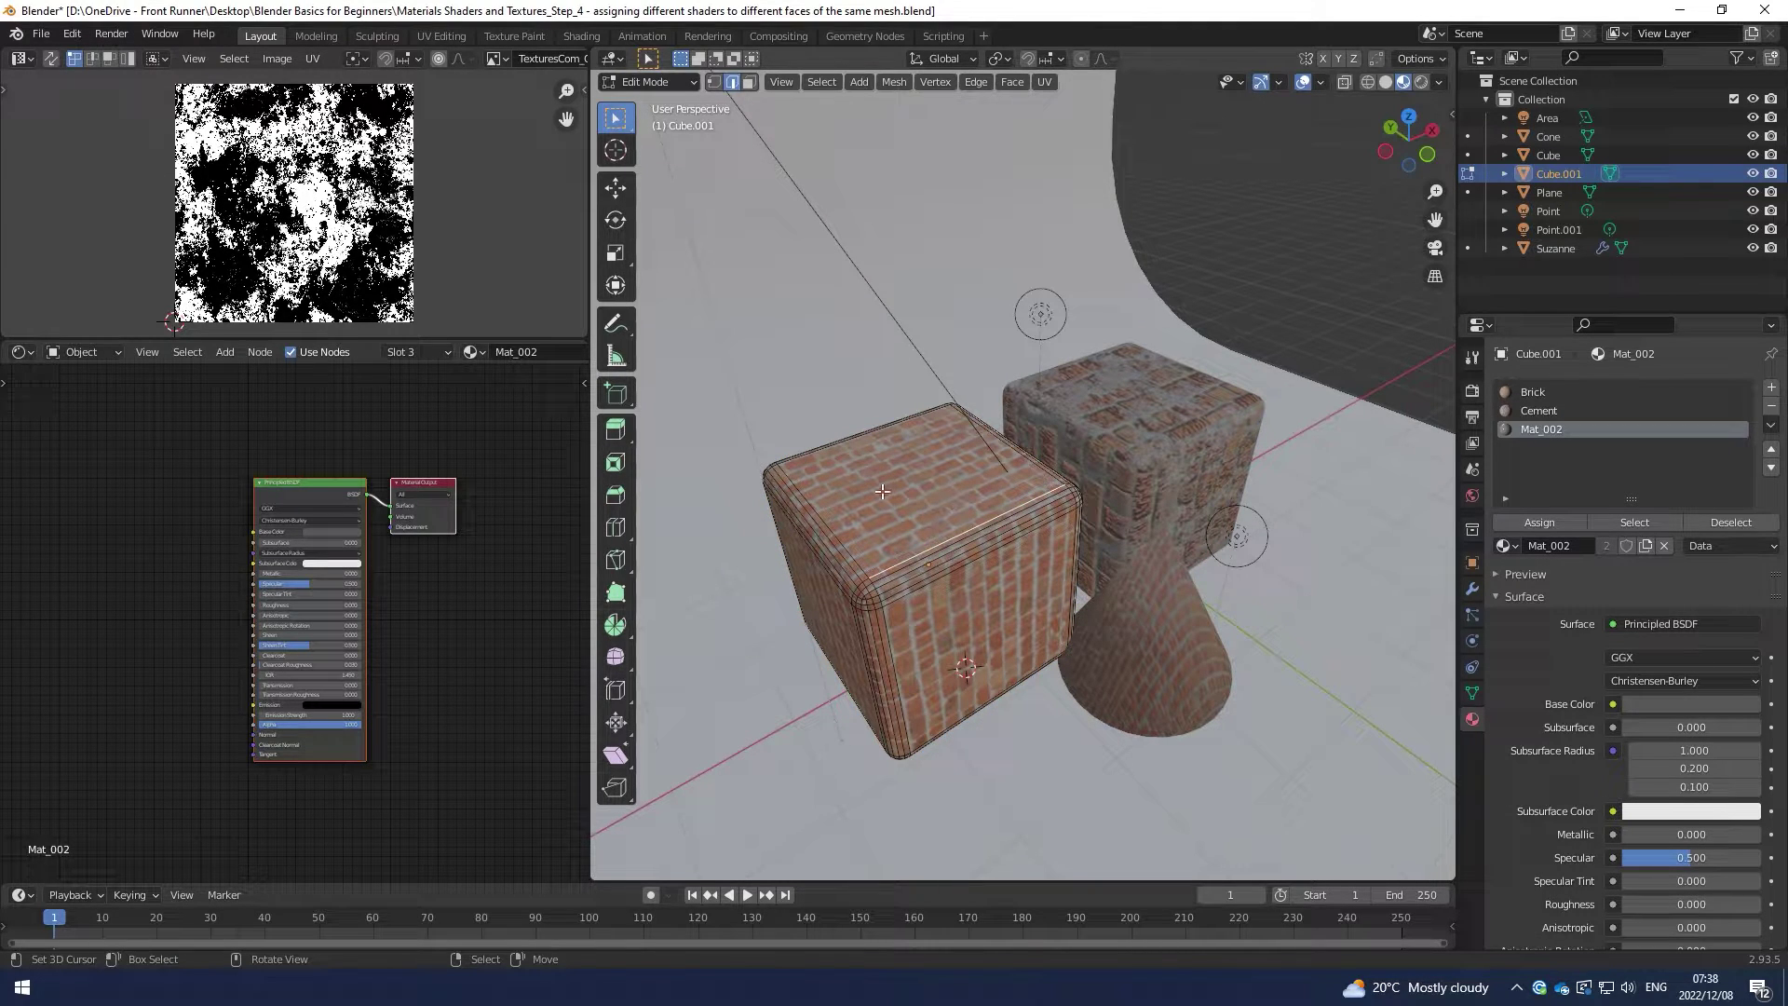
pyautogui.press('3')
pyautogui.click(882, 491)
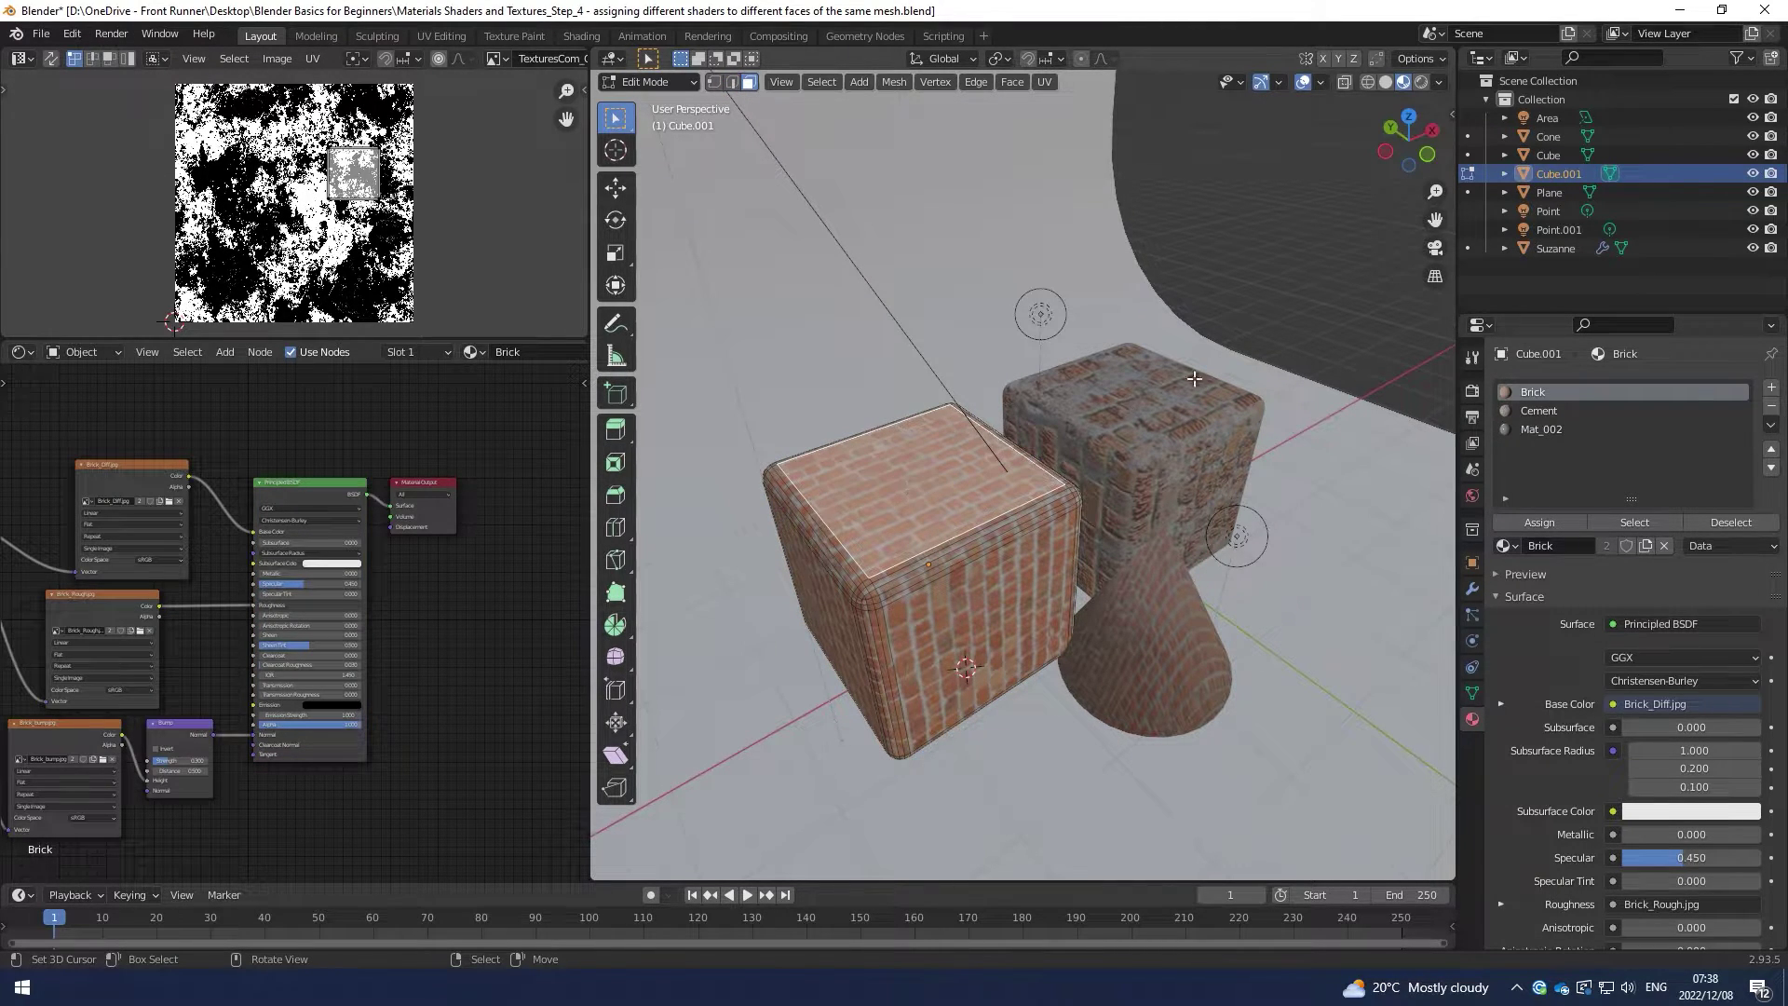
# Step: Cycle through the edge and vertex selection modes and return to face selection
pyautogui.rightClick(1258, 343)
pyautogui.rightClick(969, 462)
pyautogui.press('2')
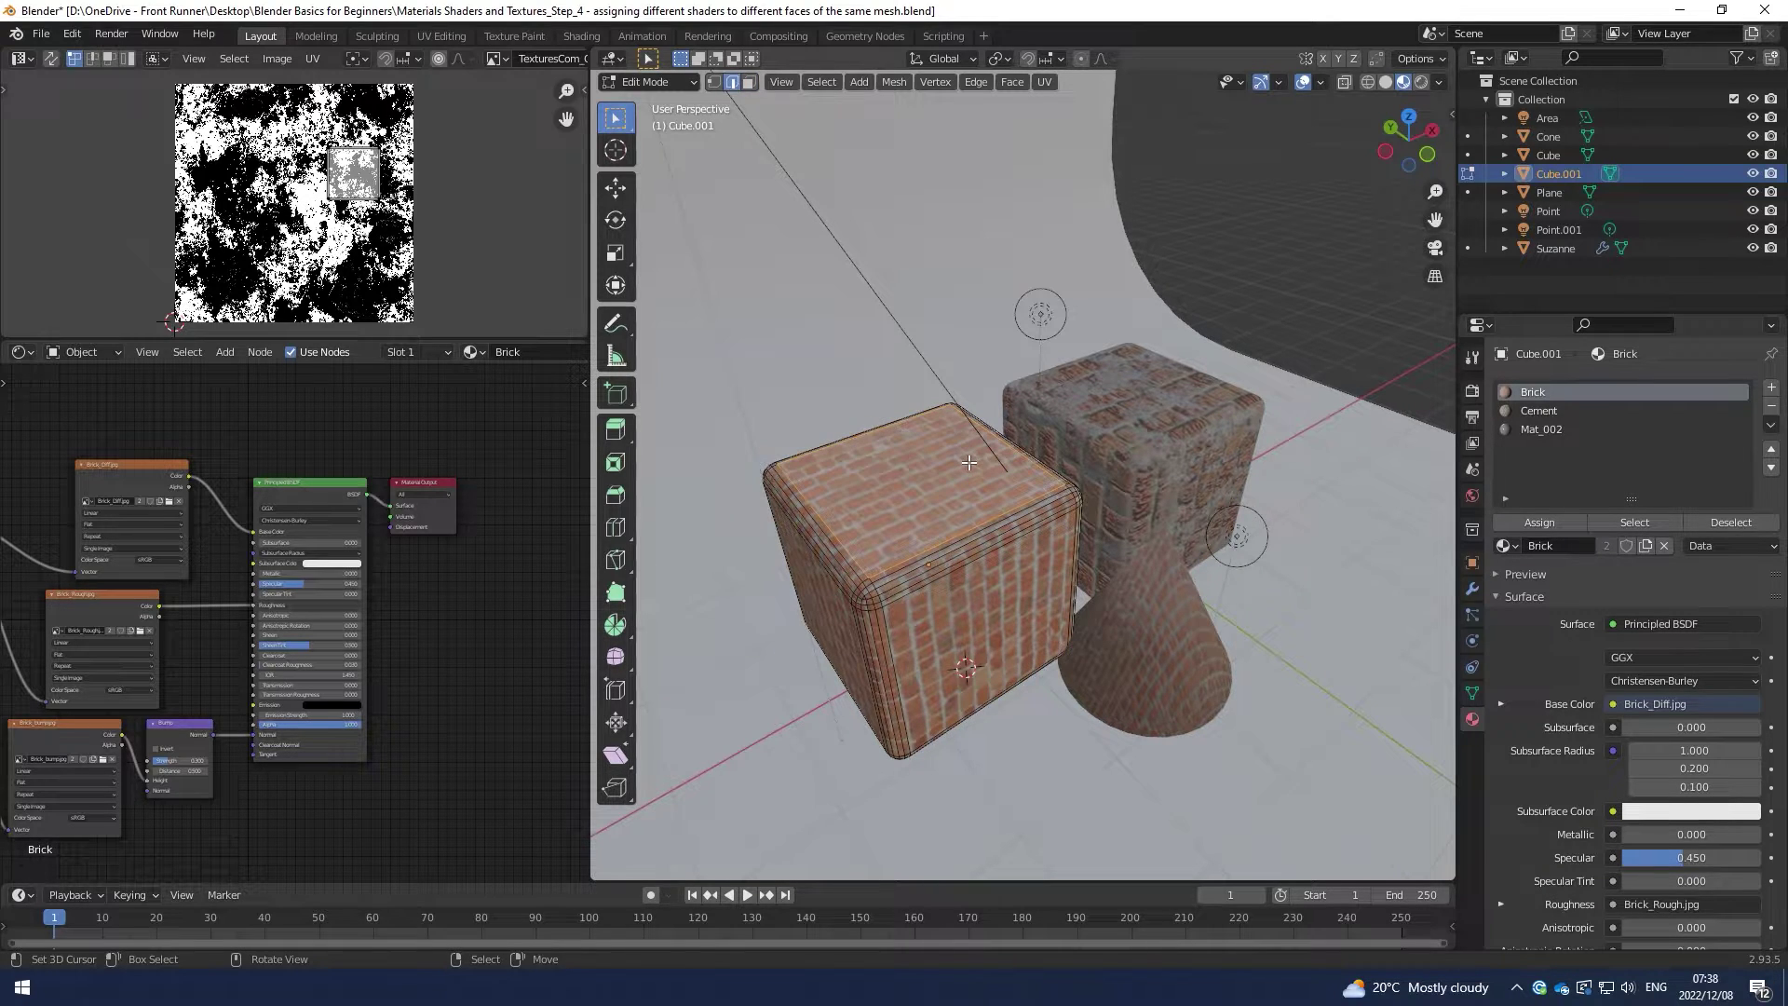
pyautogui.rightClick(989, 524)
pyautogui.rightClick(979, 548)
pyautogui.press('1')
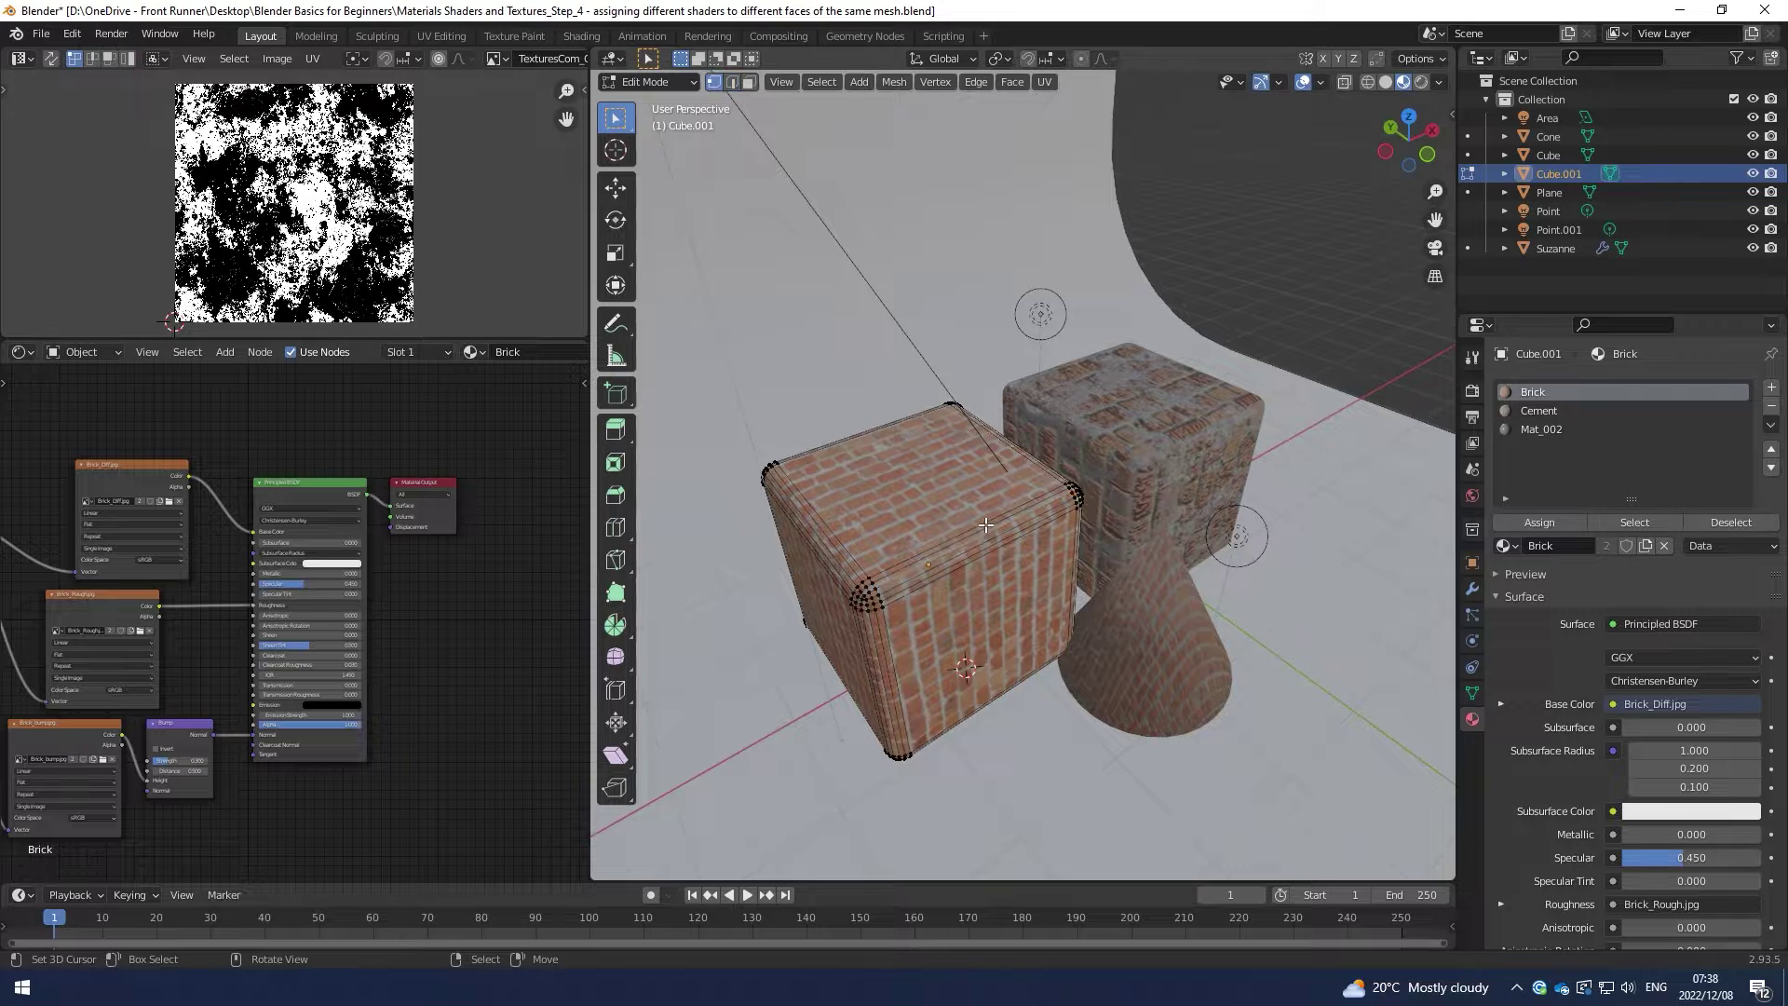
pyautogui.press('3')
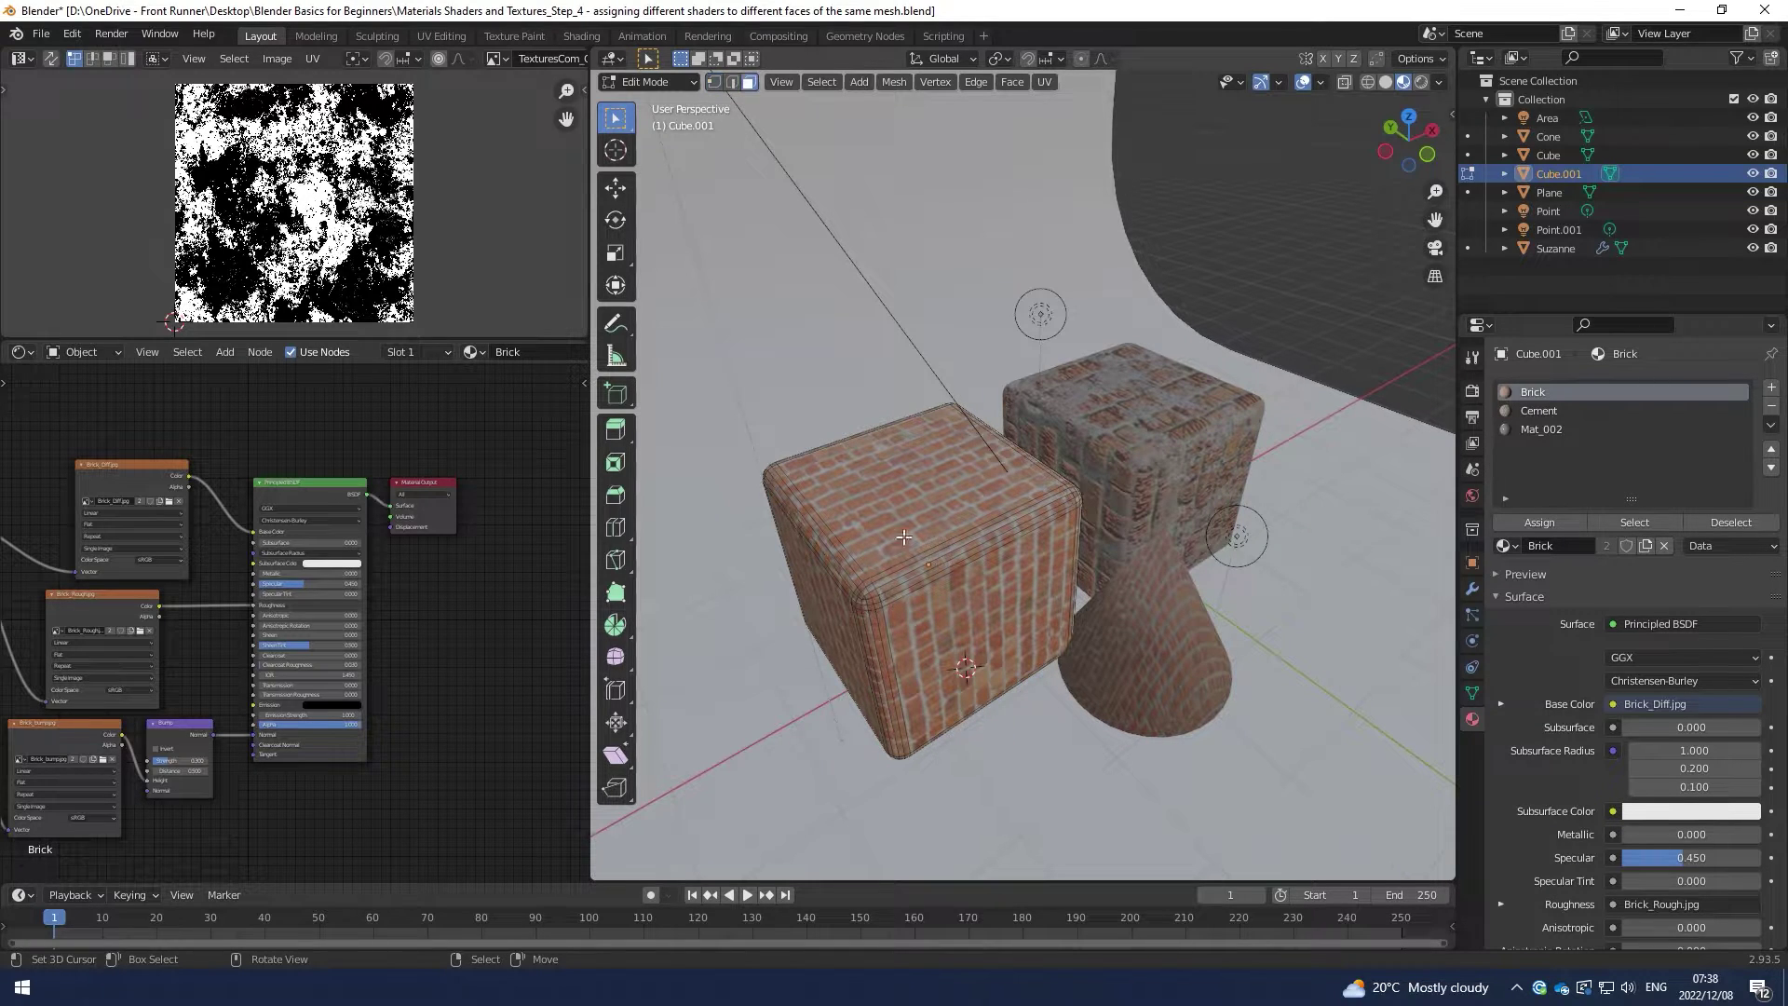
# Step: Select the front cube's top face and grow the selection onto the surrounding rounded edge faces
pyautogui.click(971, 484)
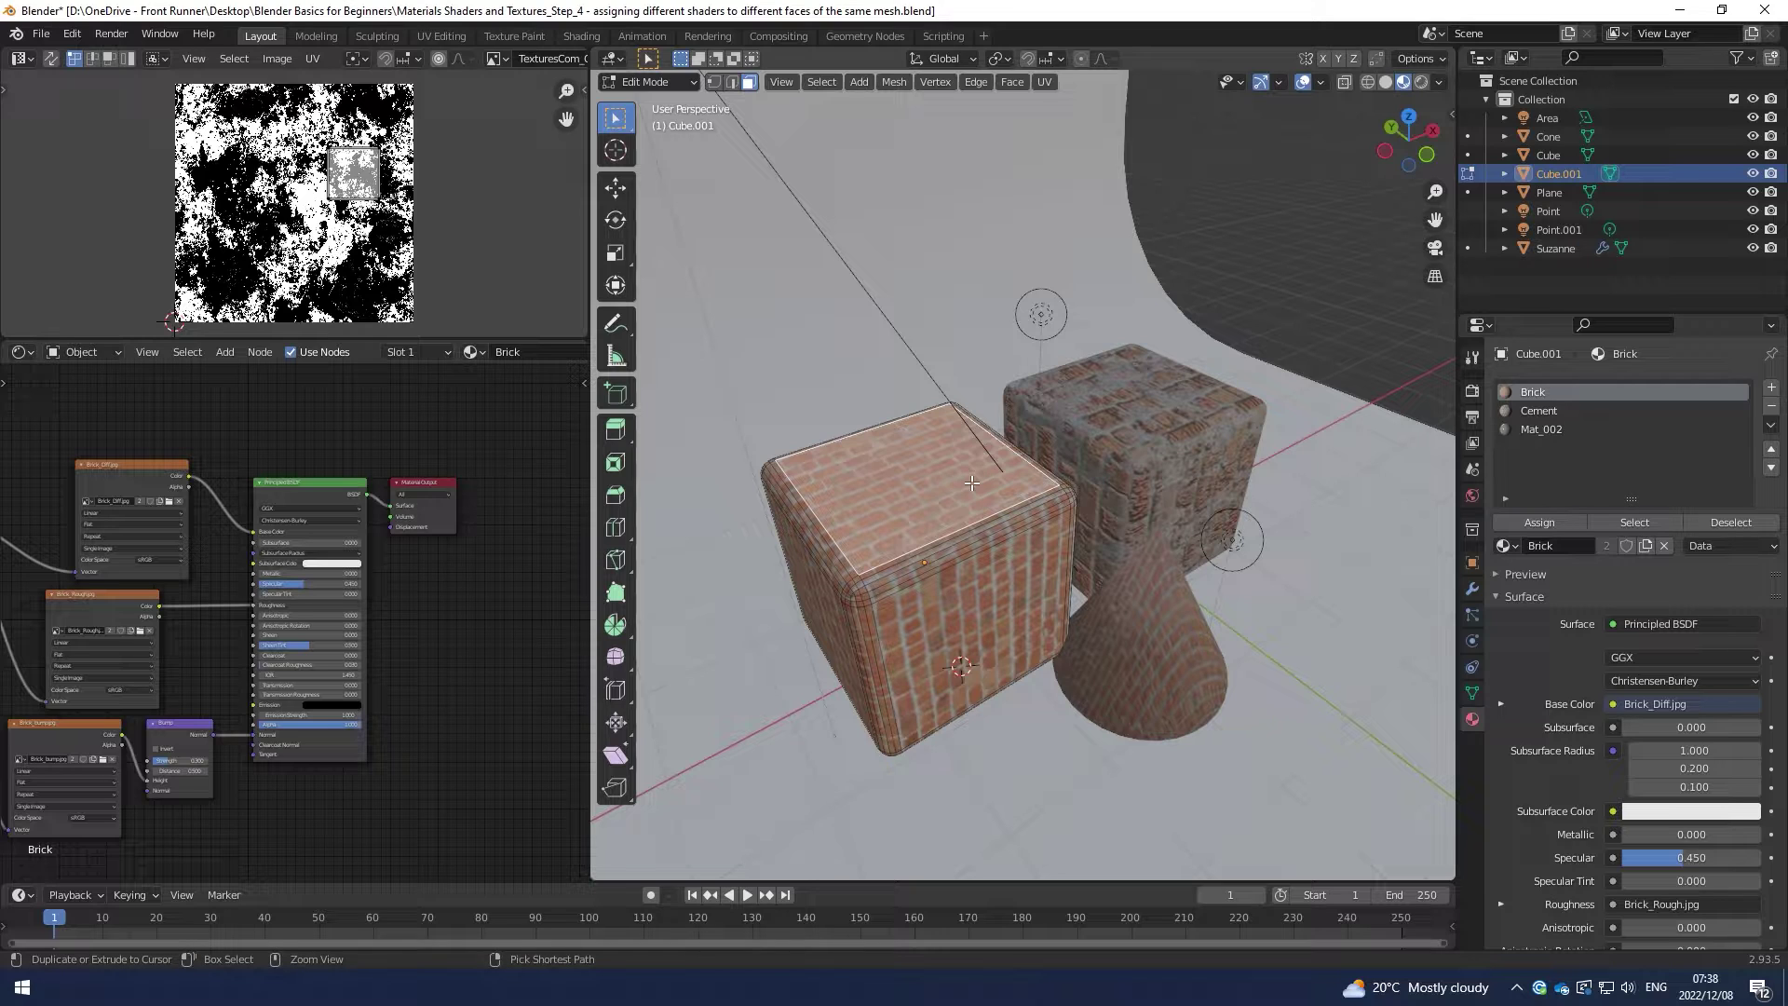
pyautogui.press('ctrl+KP_Add')
pyautogui.press('ctrl+KP_Add')
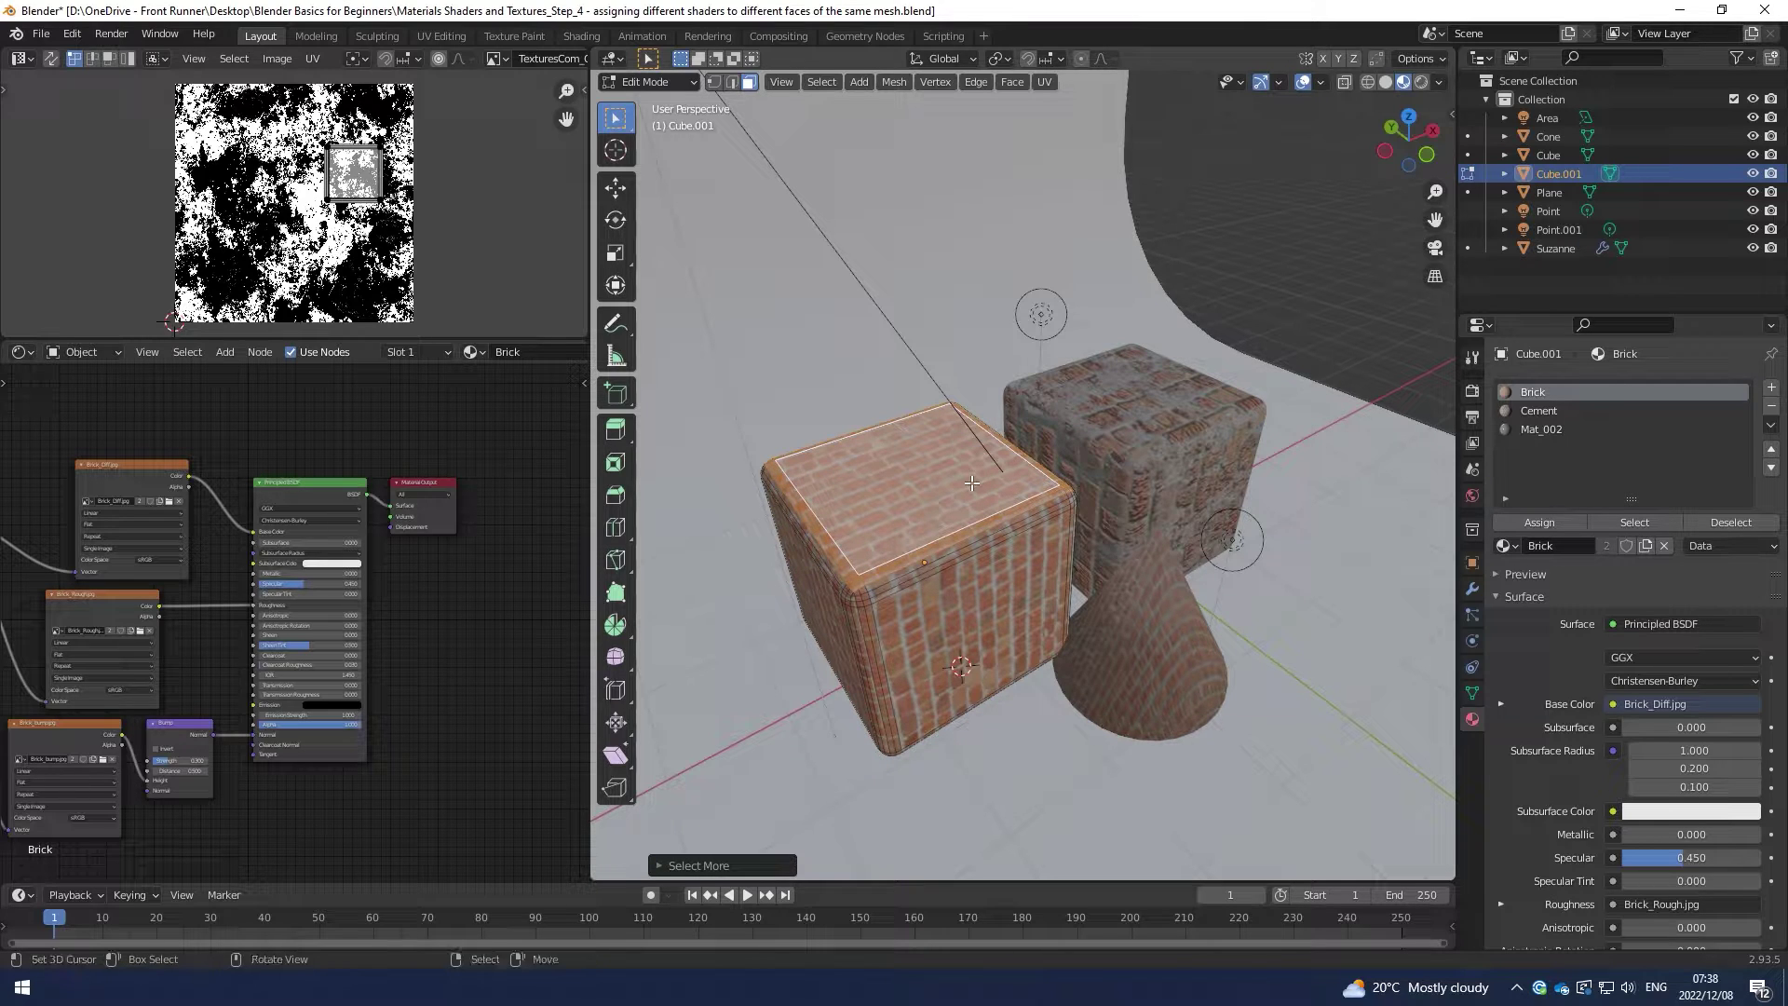
pyautogui.scroll(3, 898, 590)
pyautogui.moveTo(877, 597); pyautogui.dragTo(942, 573, button='middle')
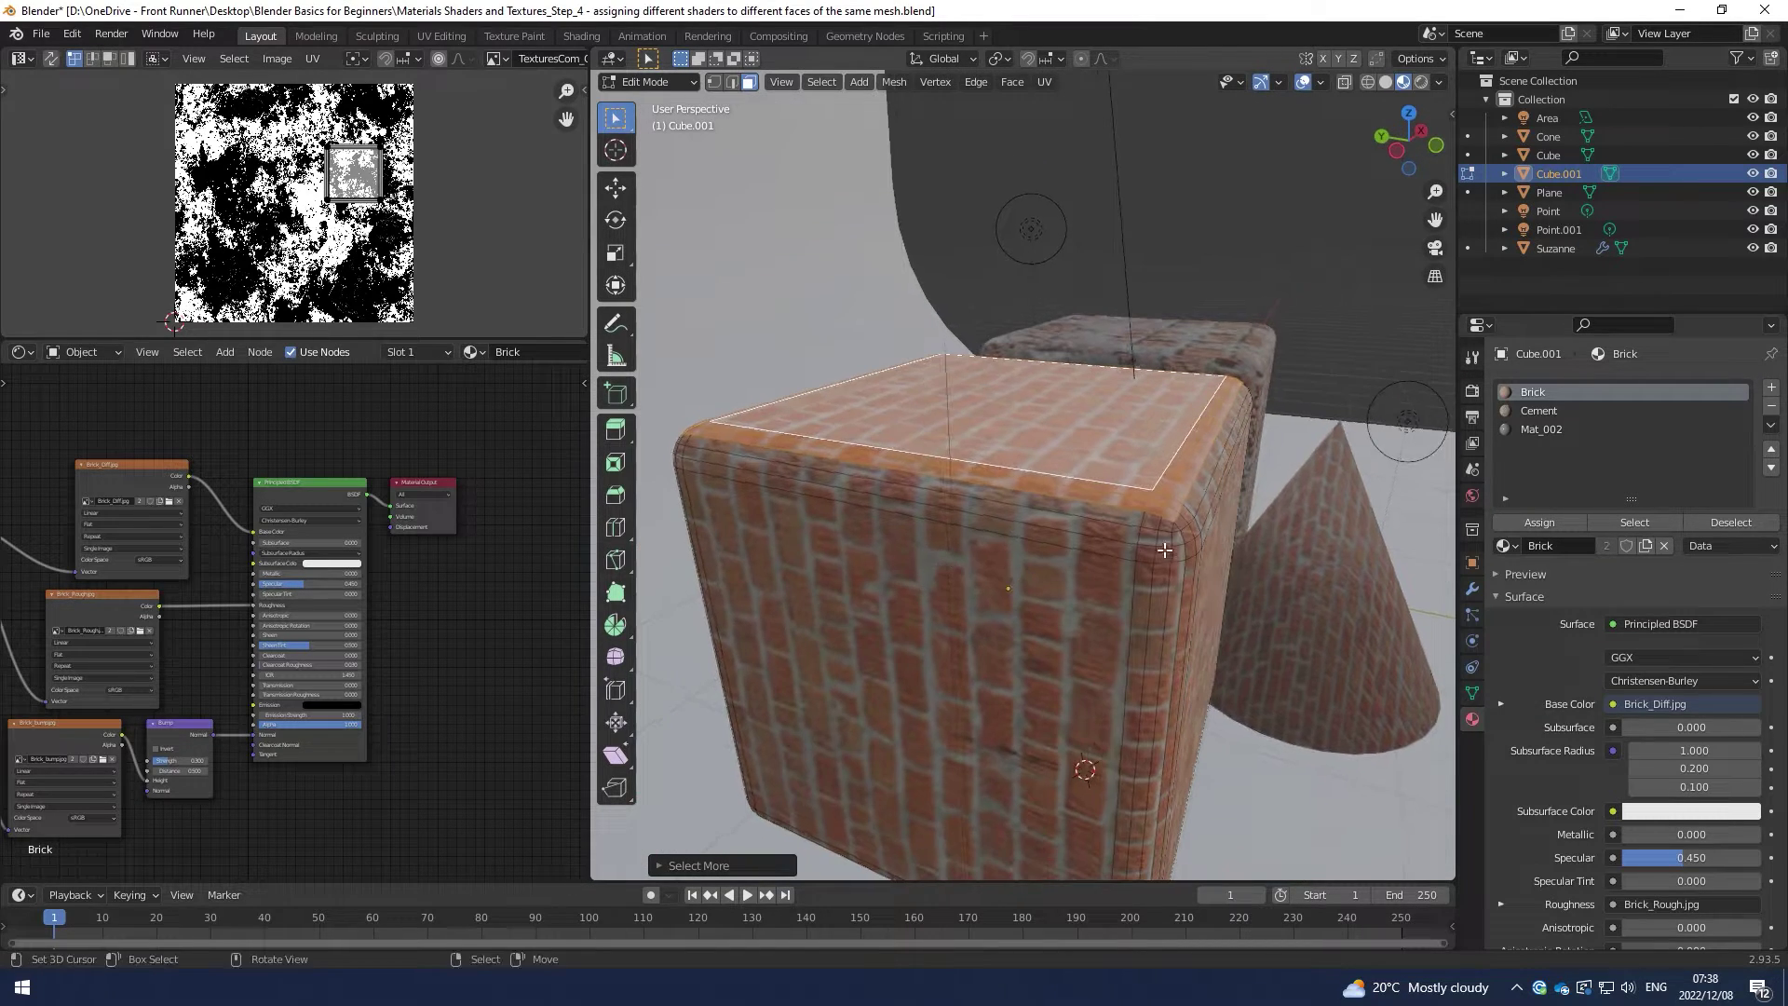
pyautogui.moveTo(1164, 550); pyautogui.dragTo(1071, 578, button='middle')
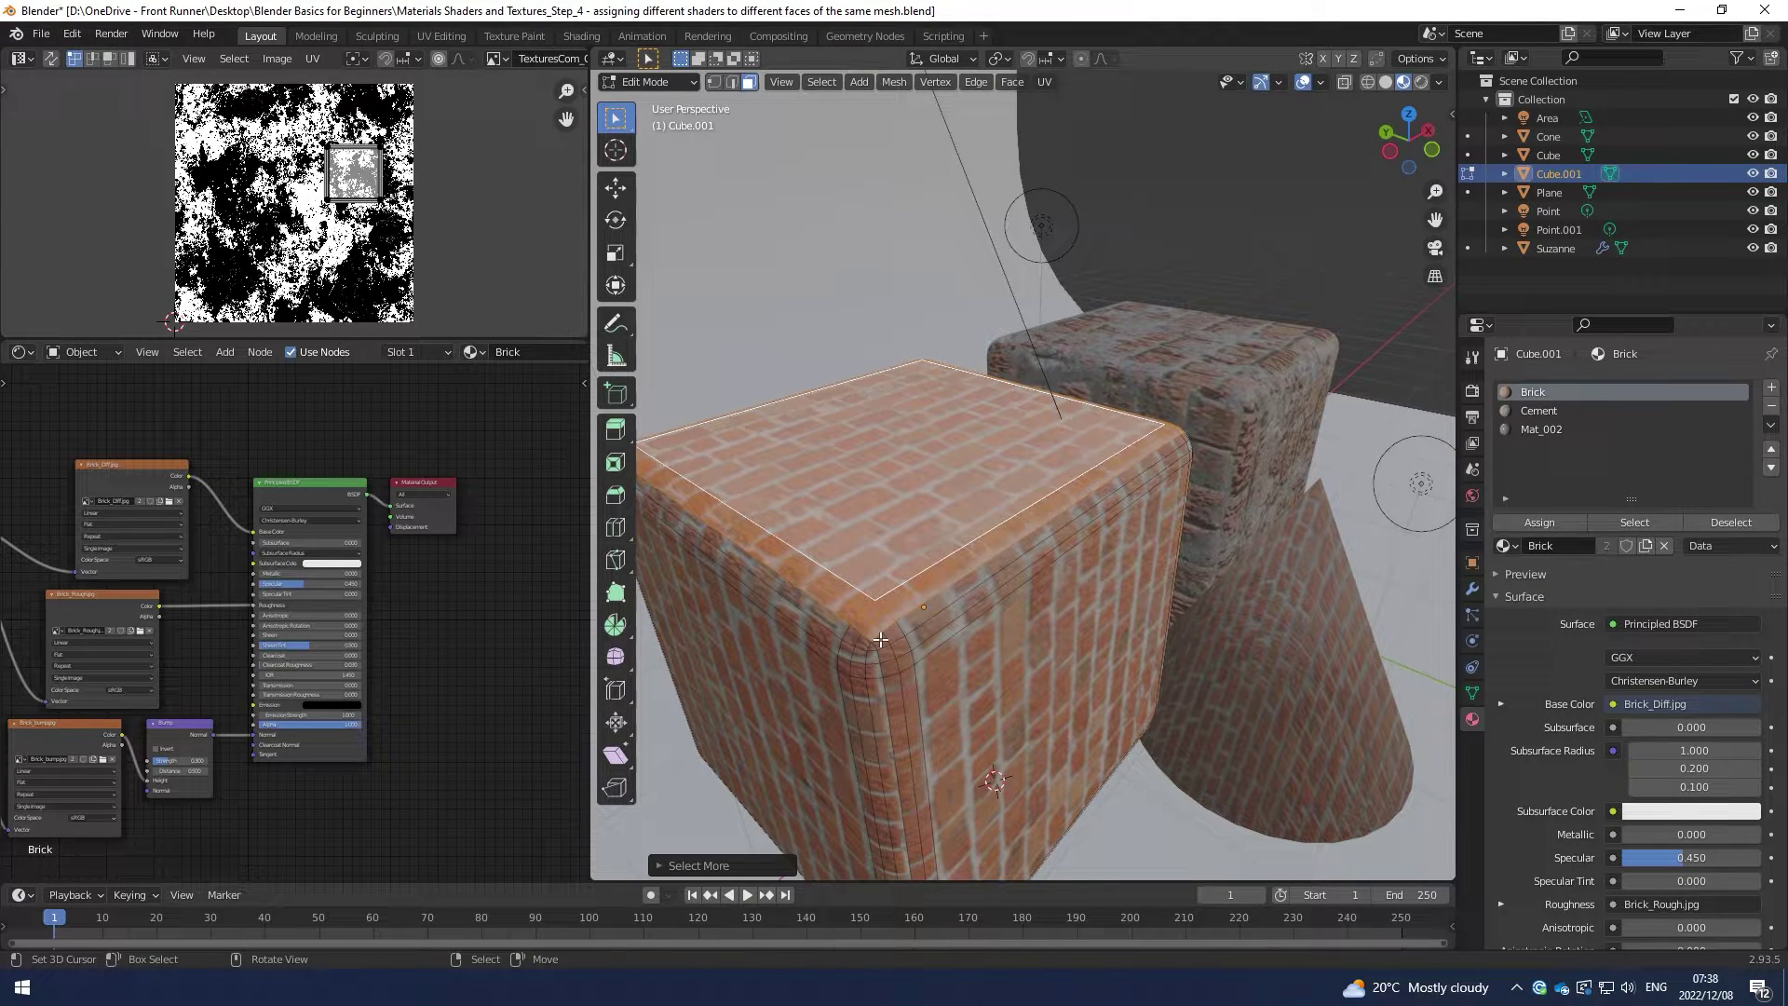
# Step: Grow the face selection further down the cube's sides and shrink it back by one level
pyautogui.keyDown('alt'); pyautogui.keyDown('shift'); pyautogui.click(873, 632); pyautogui.keyUp('shift'); pyautogui.keyUp('alt')
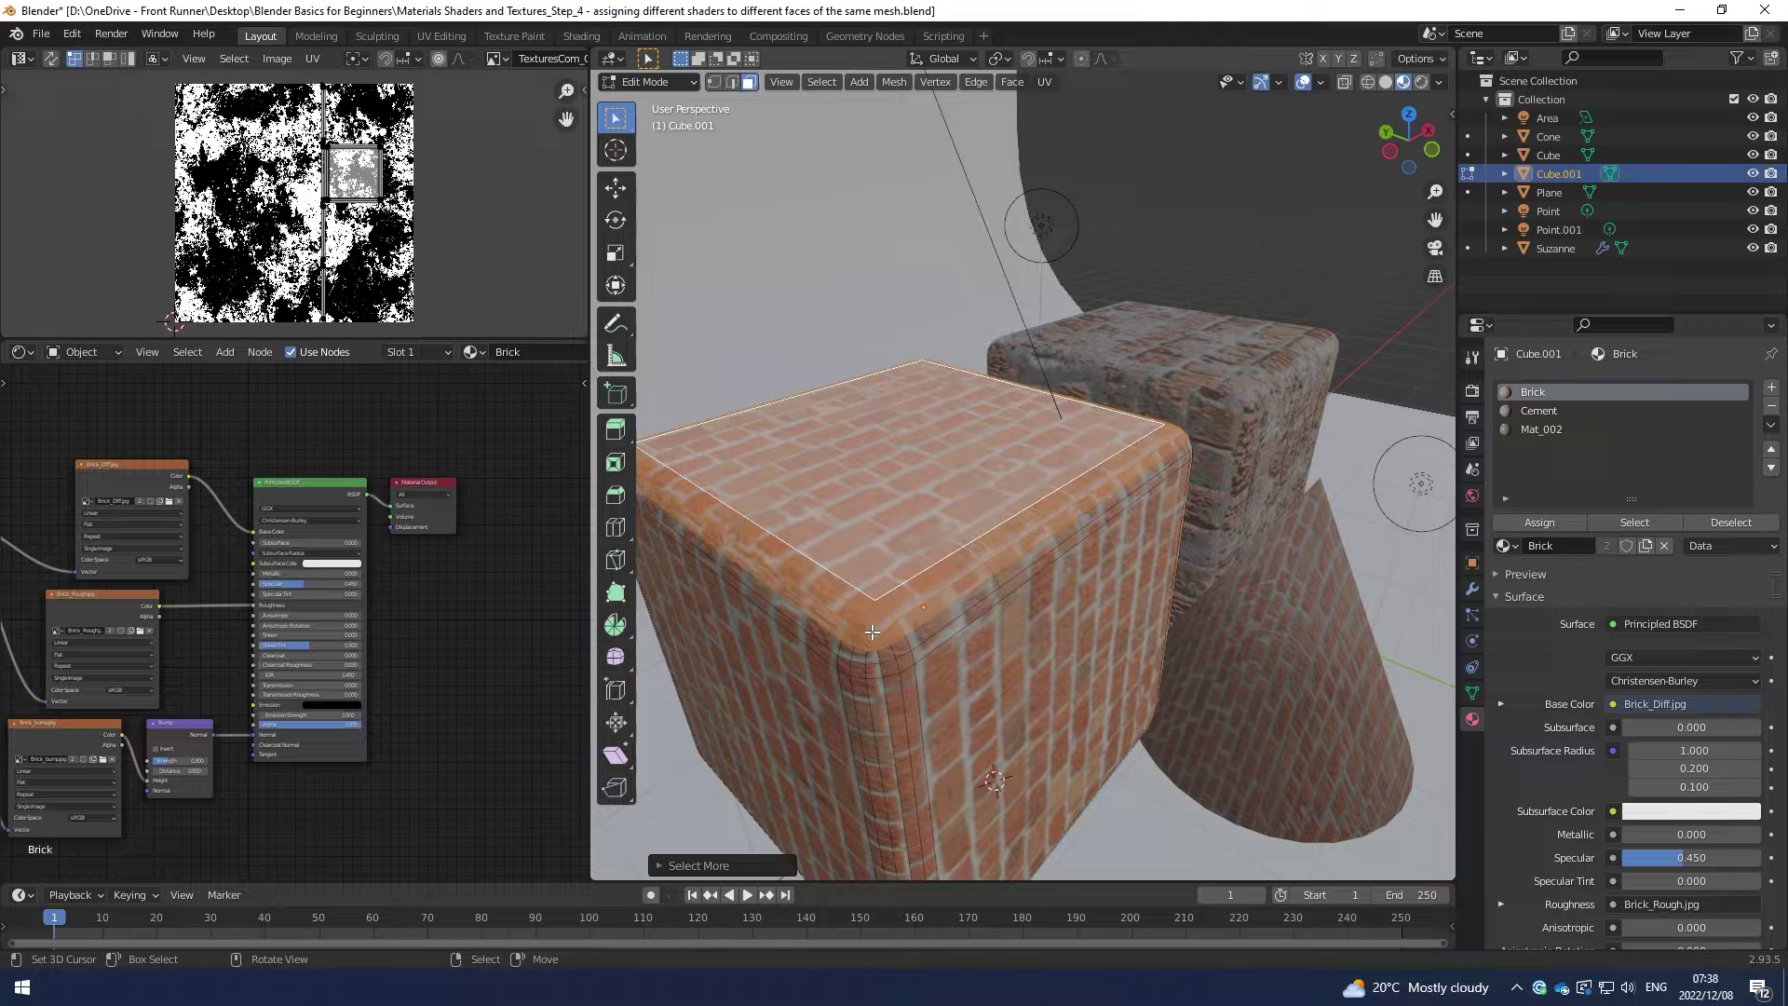
pyautogui.press('ctrl+KP_Subtract')
pyautogui.moveTo(873, 633); pyautogui.dragTo(1008, 574, button='middle')
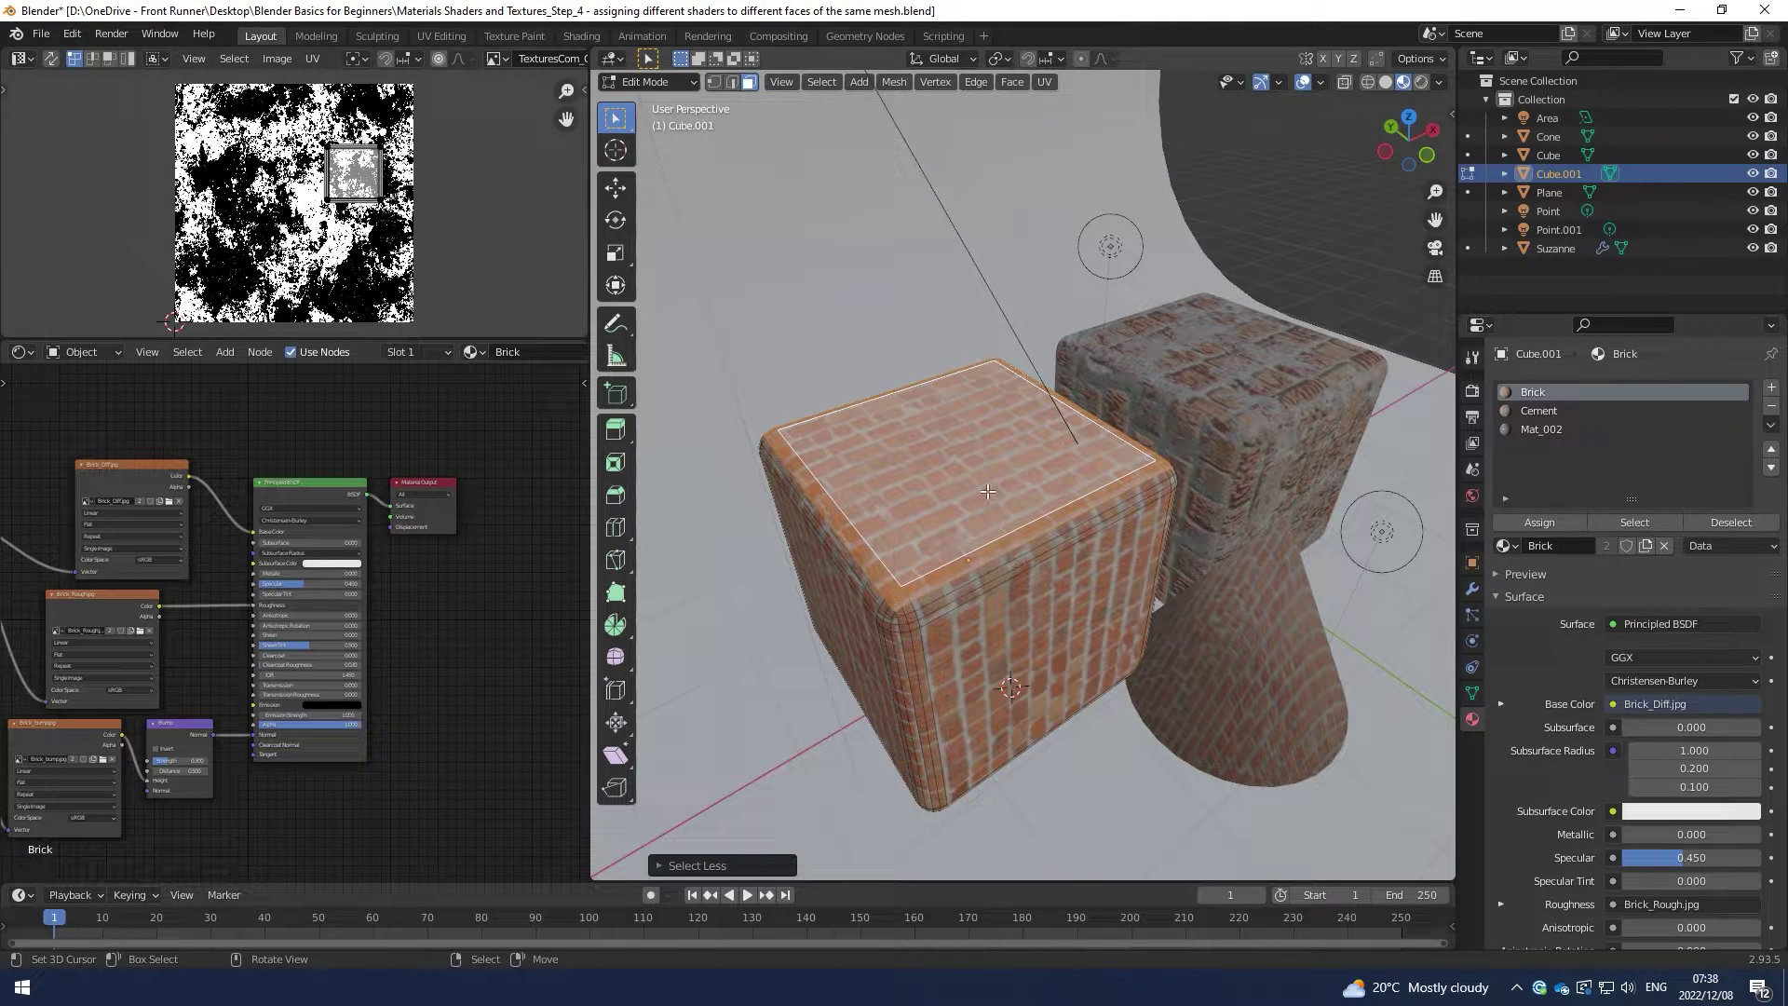
# Step: Assign the Brick material to the selected top faces of the front cube
pyautogui.click(1544, 523)
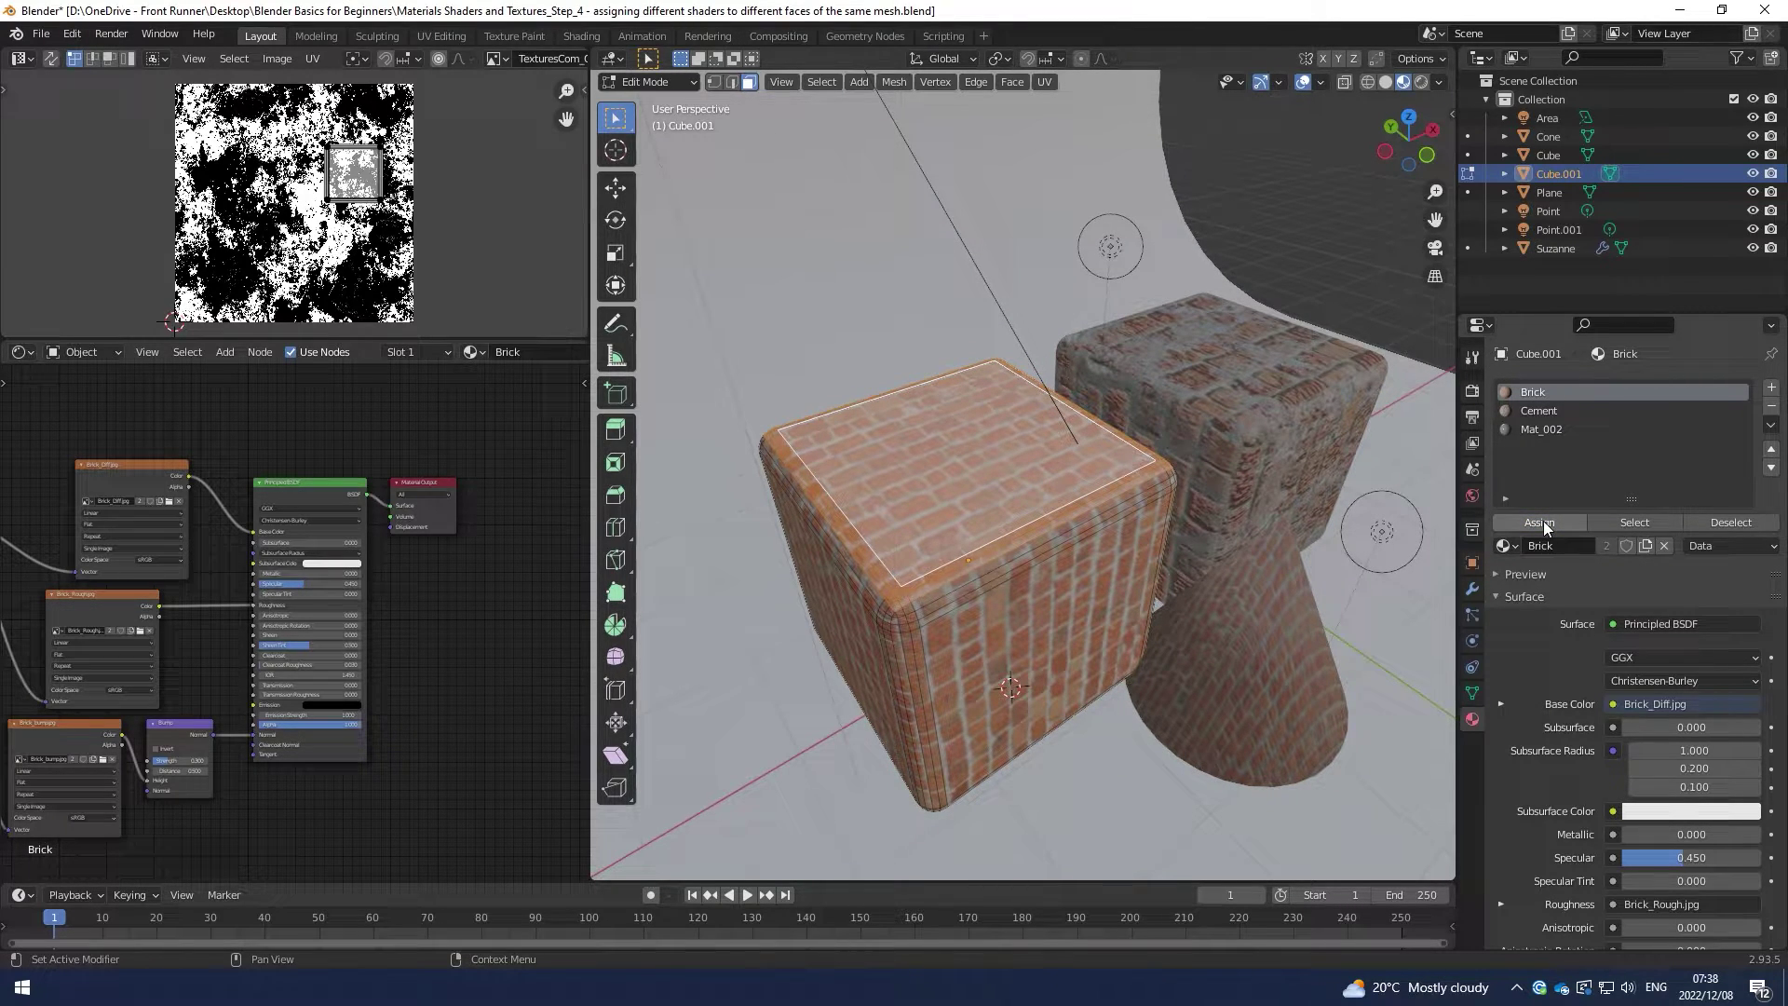
pyautogui.moveTo(1016, 522); pyautogui.dragTo(1070, 514, button='middle')
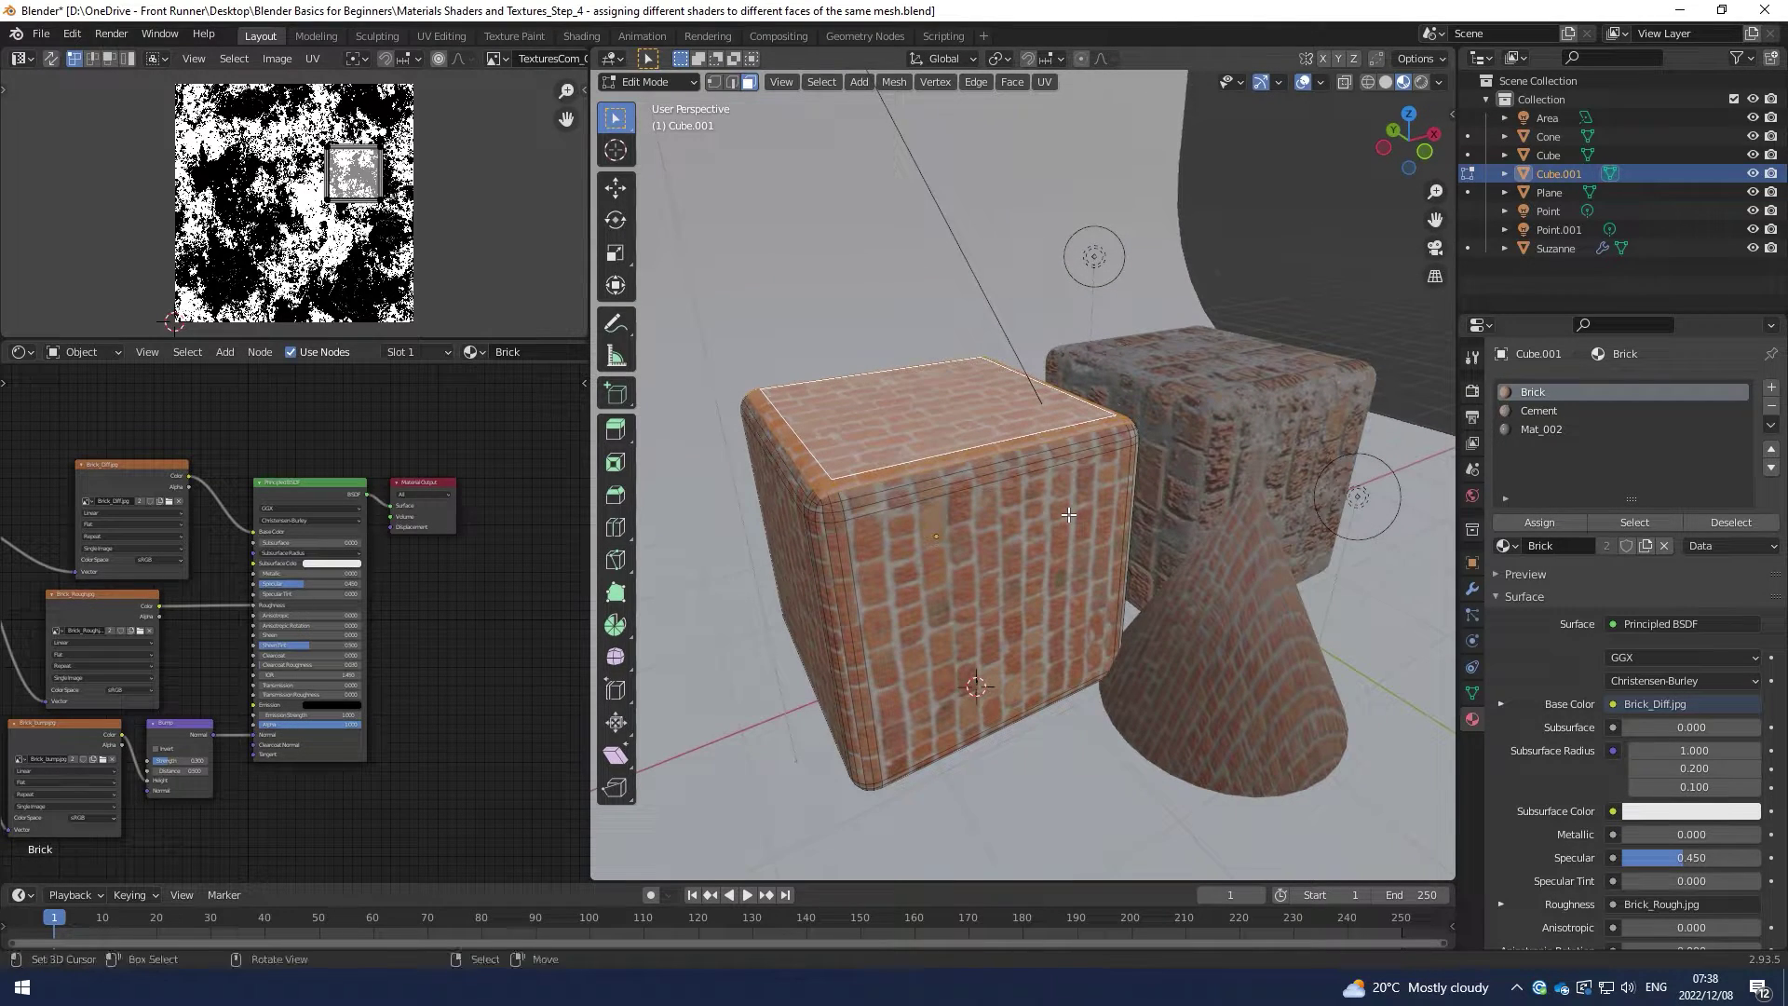
# Step: Select the front cube's right-hand side face, grow the selection onto its surrounding edge faces, and assign the Cement material
pyautogui.click(1013, 626)
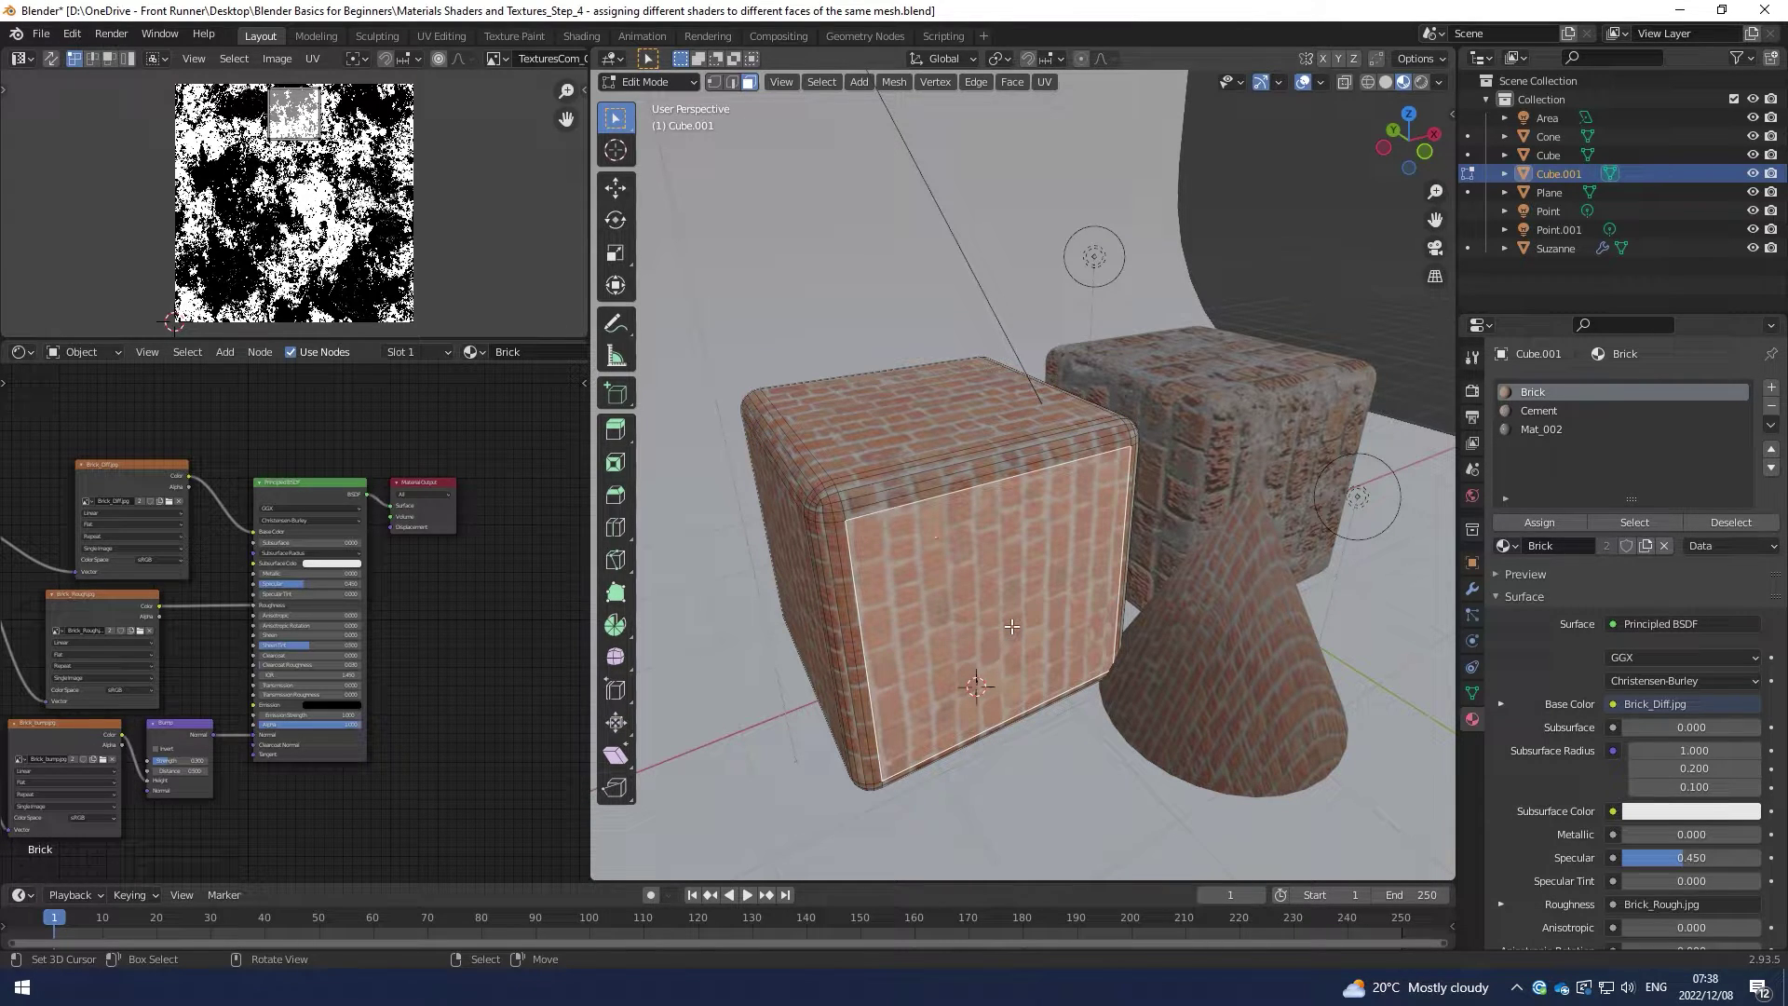
pyautogui.press('ctrl+KP_Add')
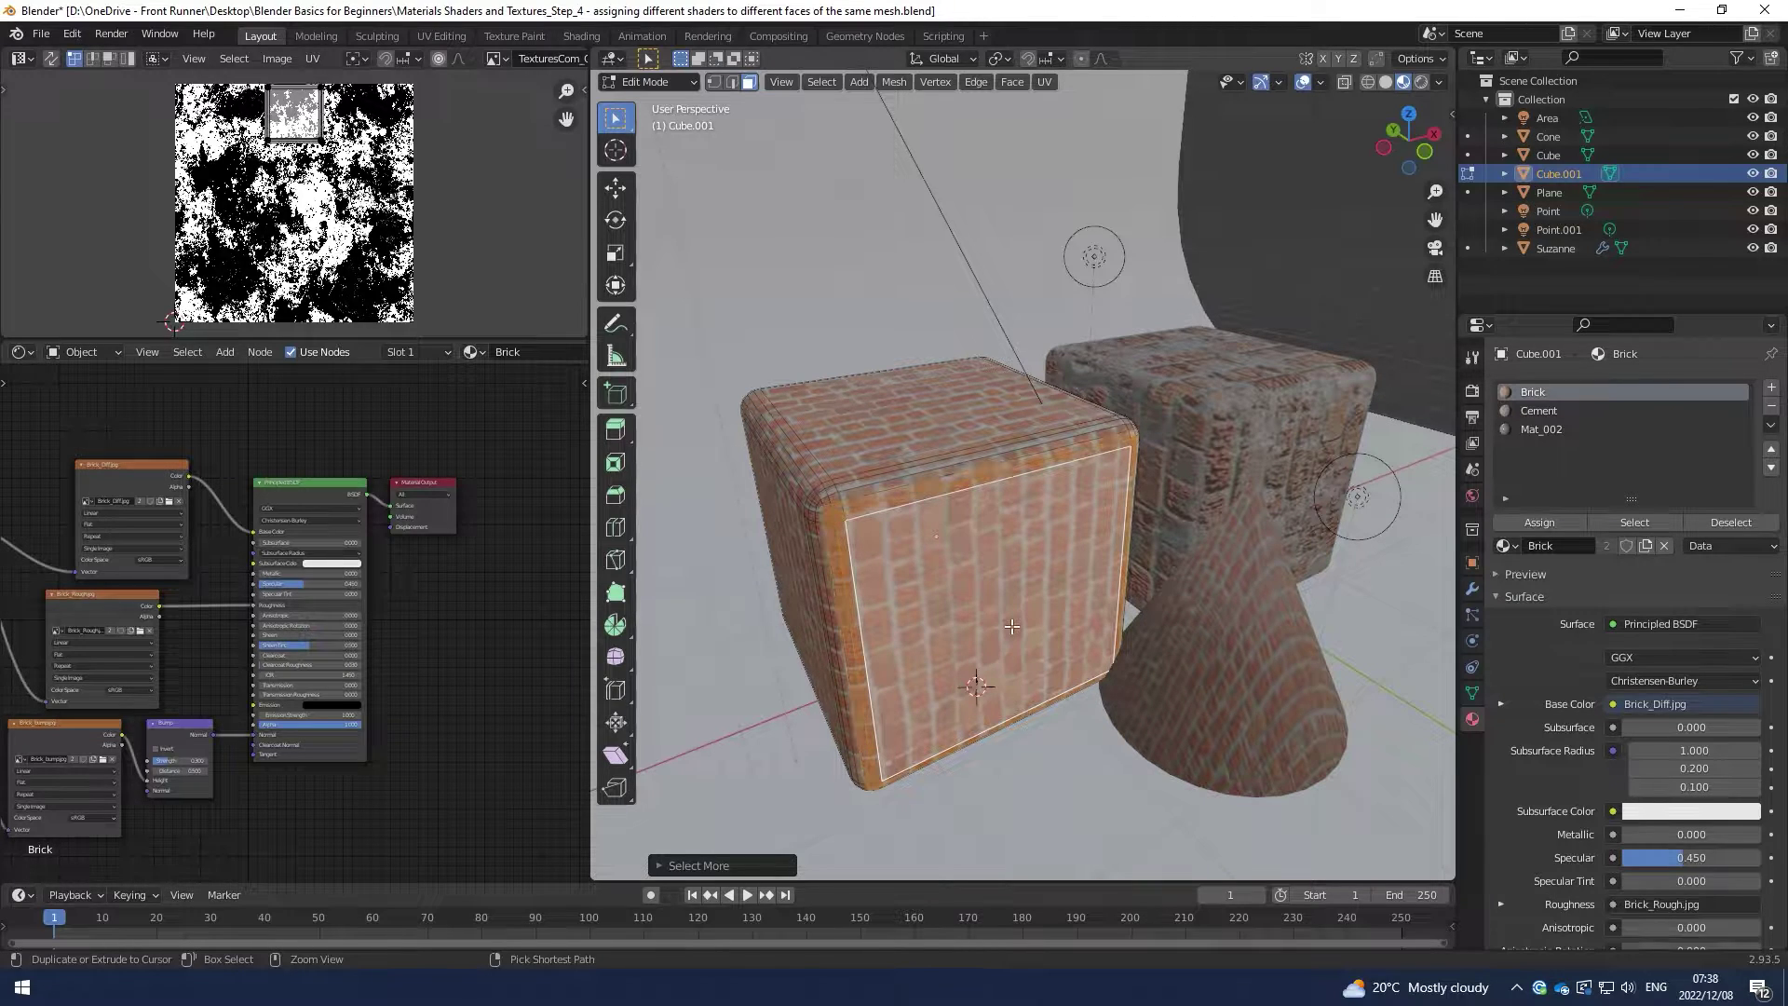
pyautogui.moveTo(998, 622); pyautogui.dragTo(1014, 603, button='middle')
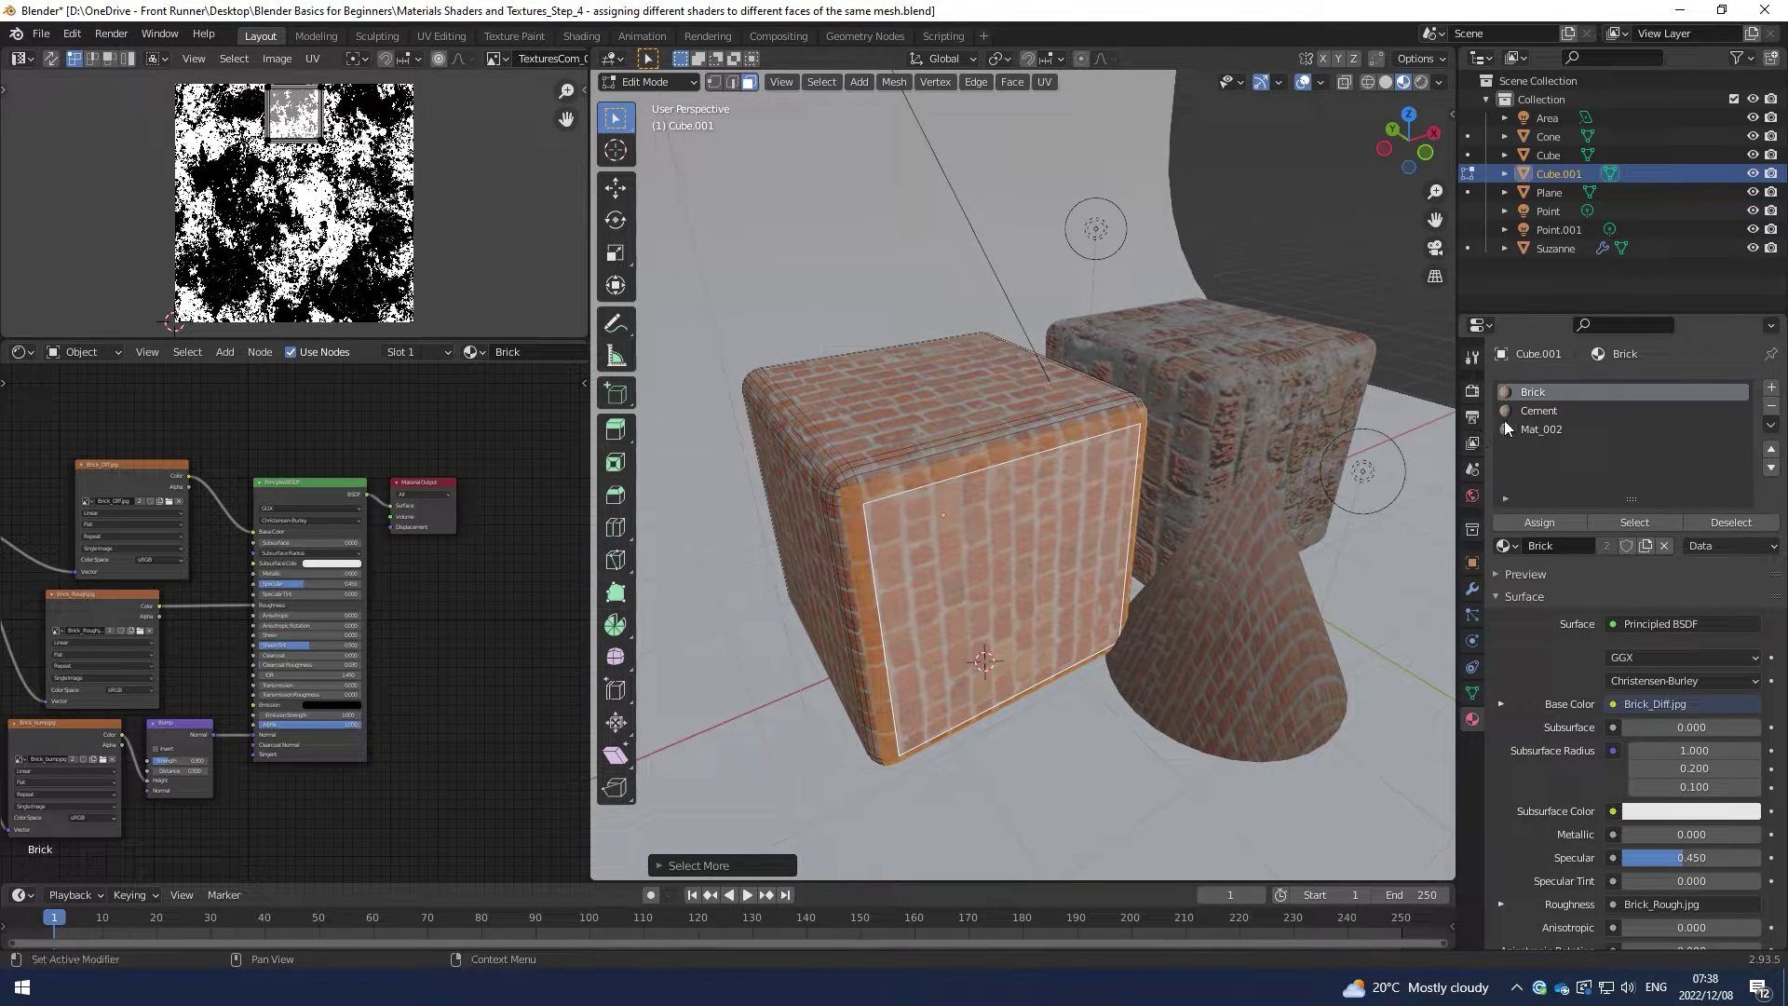
pyautogui.click(1565, 412)
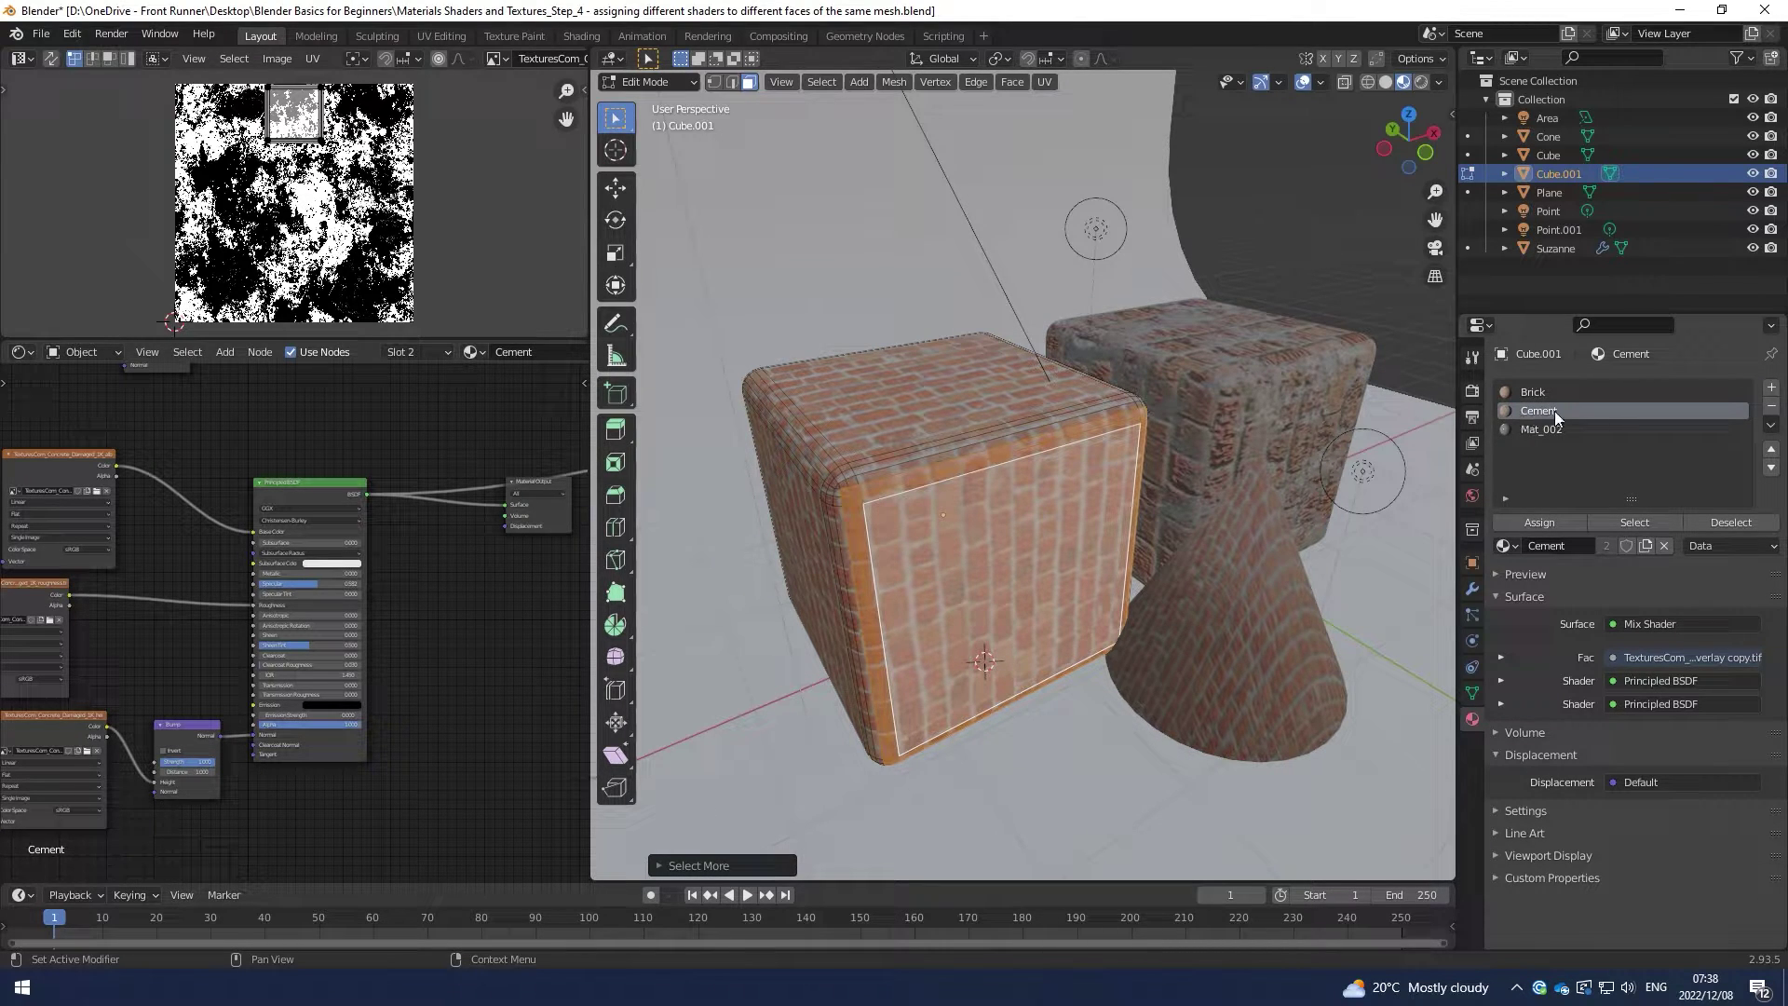
pyautogui.click(1545, 525)
pyautogui.moveTo(1176, 509); pyautogui.dragTo(1143, 514, button='middle')
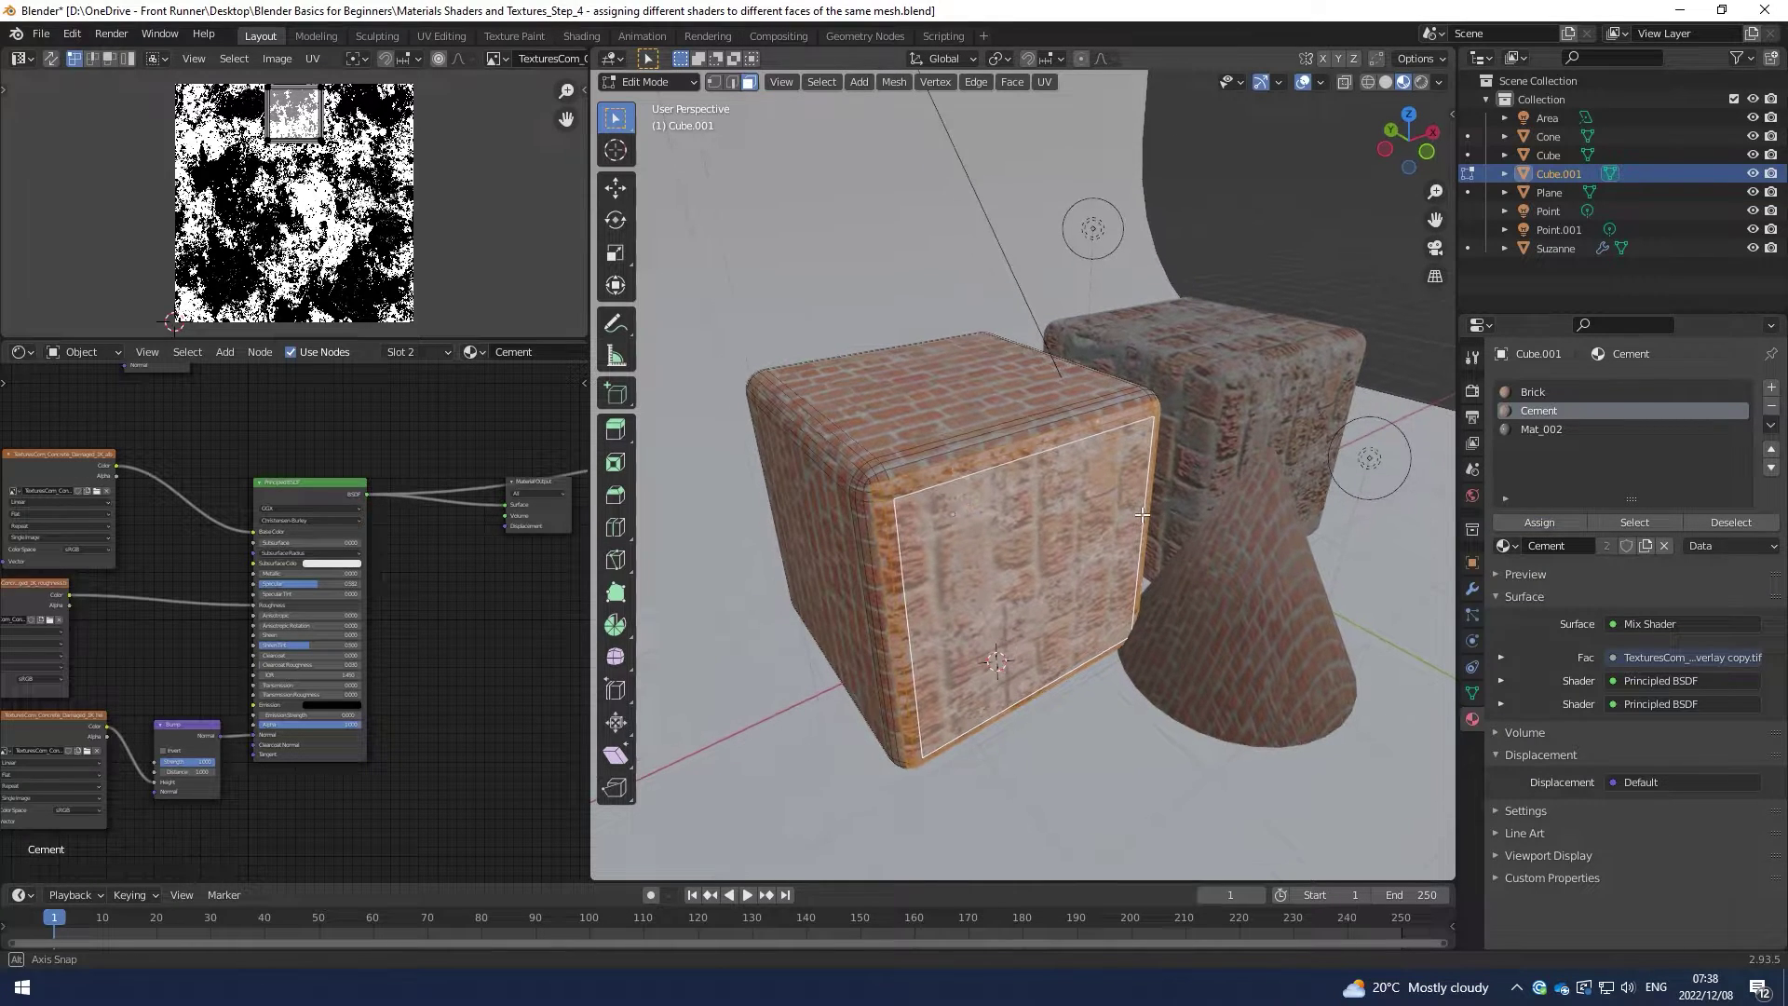
# Step: Examine the Cement material's node tree, checking which image textures feed its two Principled BSDF shaders
pyautogui.moveTo(367, 546); pyautogui.dragTo(81, 555, button='middle')
pyautogui.scroll(-10, 321, 540)
pyautogui.moveTo(305, 588); pyautogui.dragTo(251, 683, button='middle')
pyautogui.scroll(3, 284, 590)
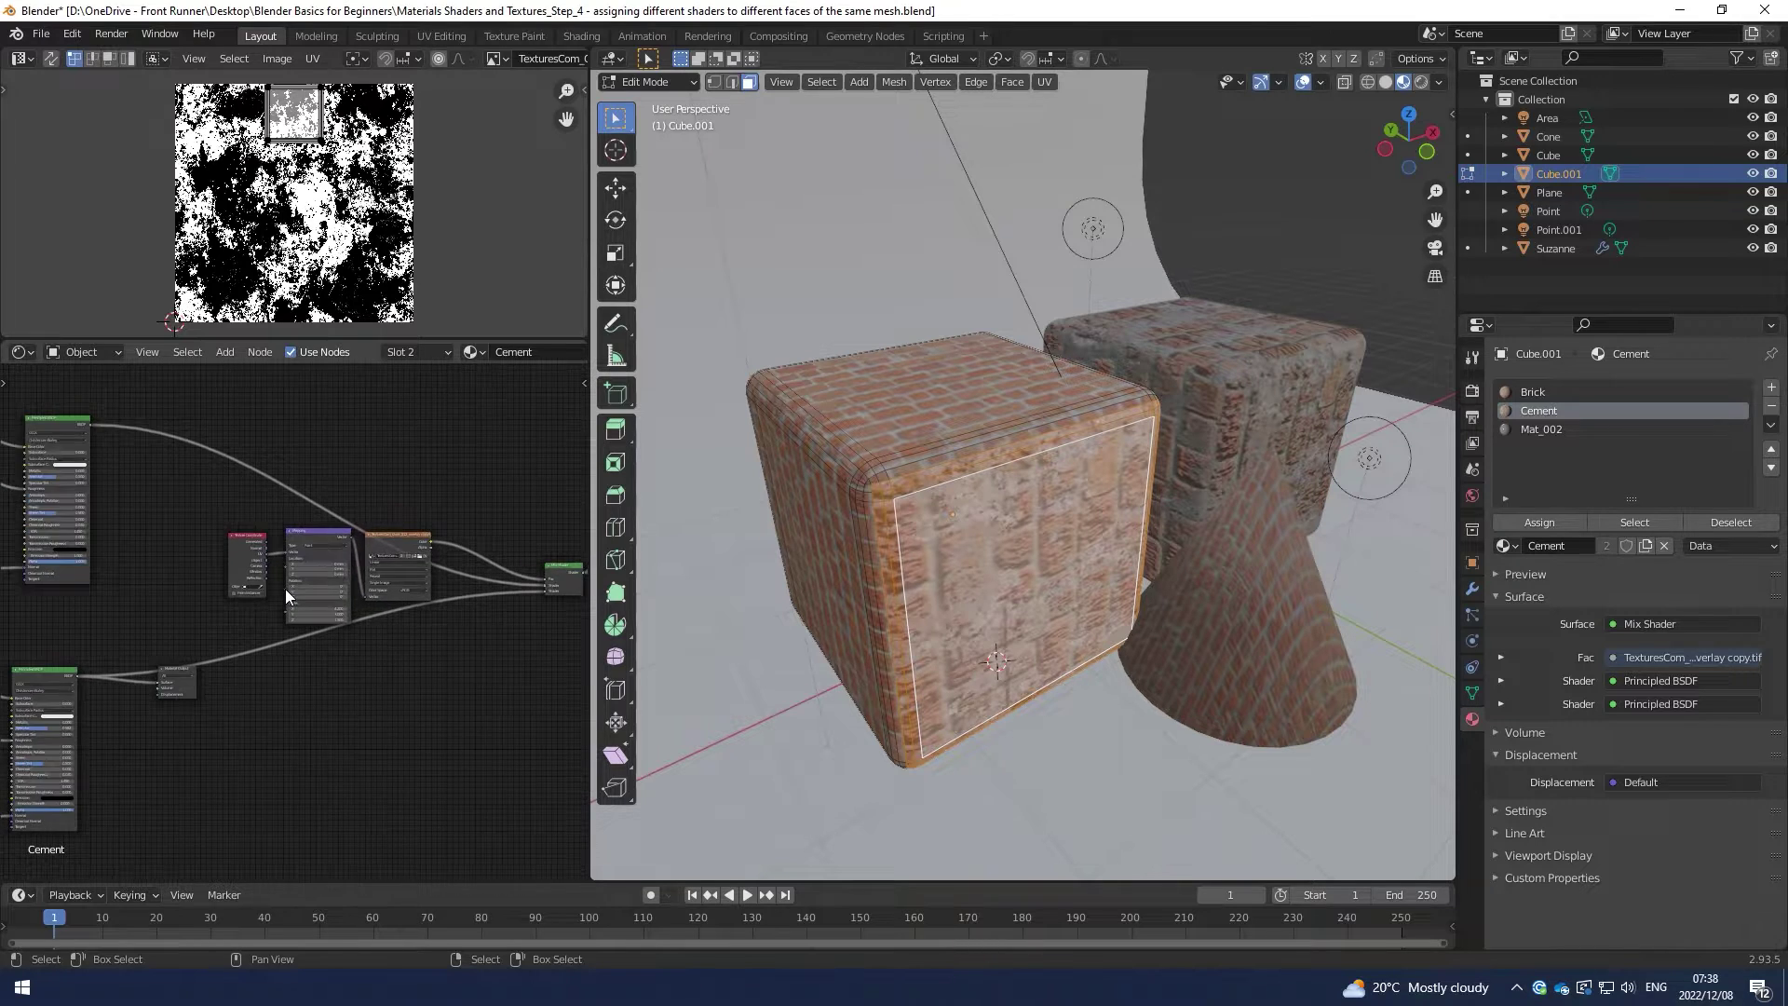
pyautogui.scroll(-5, 285, 591)
pyautogui.moveTo(207, 579); pyautogui.dragTo(287, 544, button='middle')
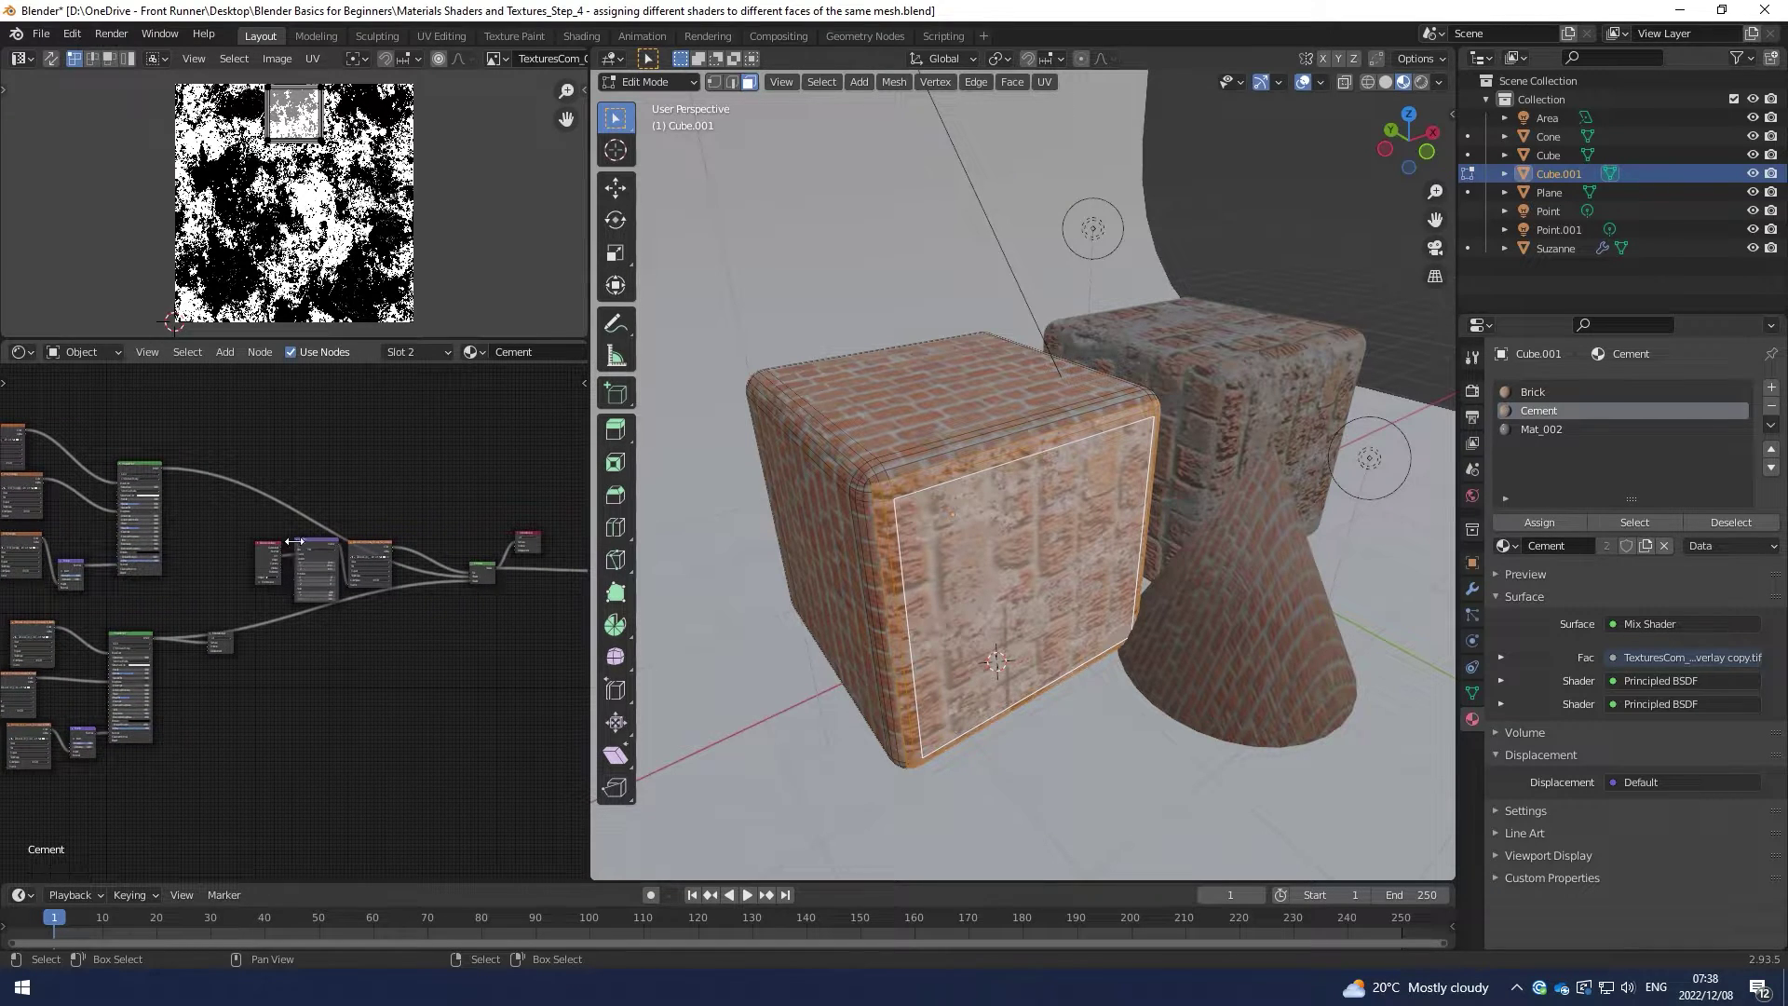
pyautogui.moveTo(75, 577); pyautogui.dragTo(222, 677, button='middle')
pyautogui.scroll(11, 456, 458)
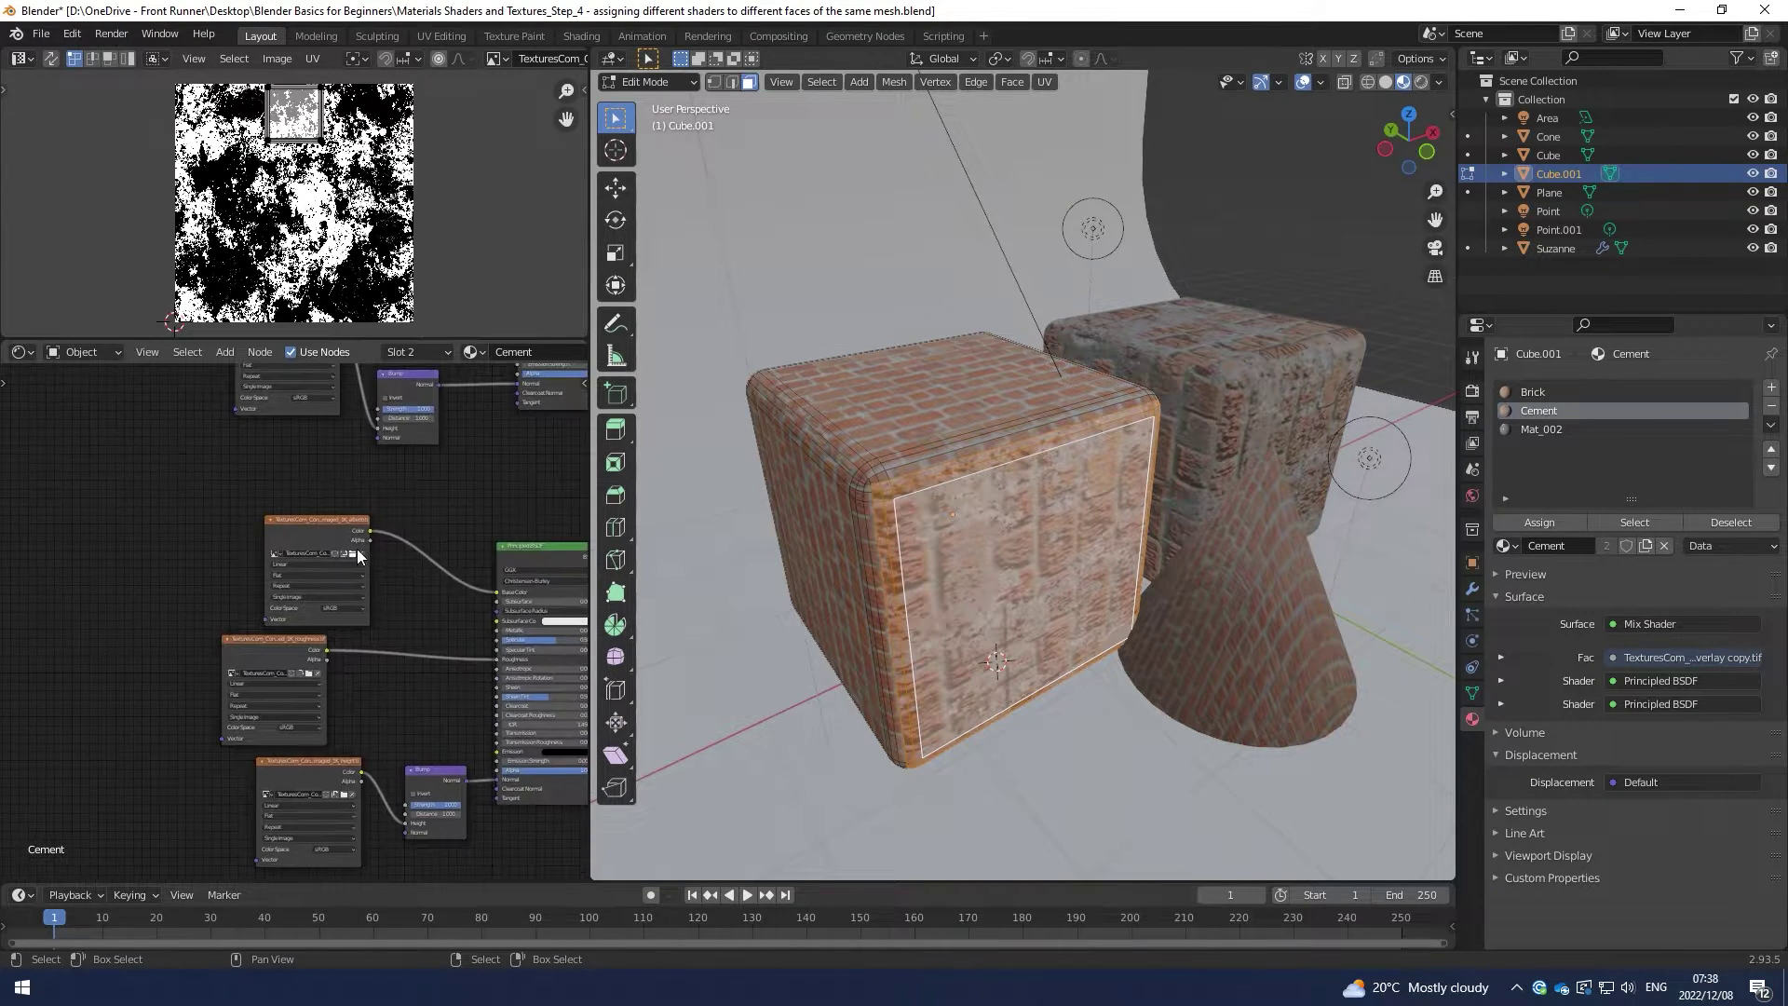
pyautogui.scroll(6, 361, 534)
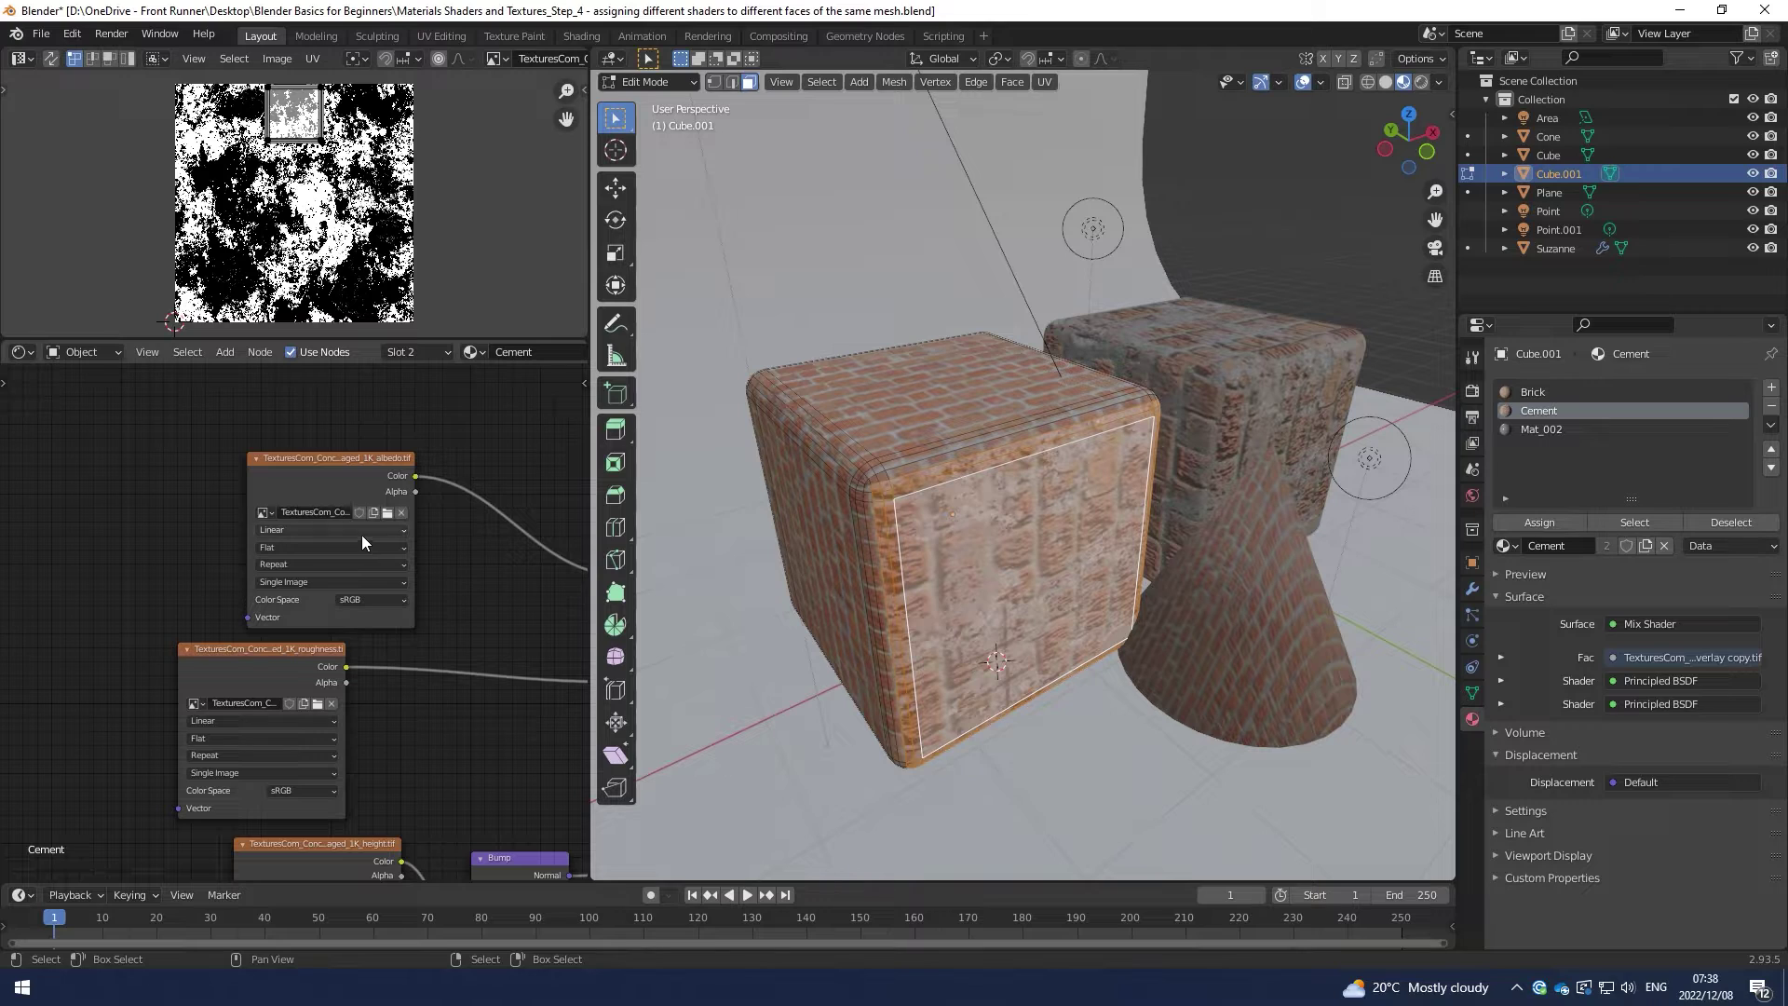
pyautogui.click(265, 512)
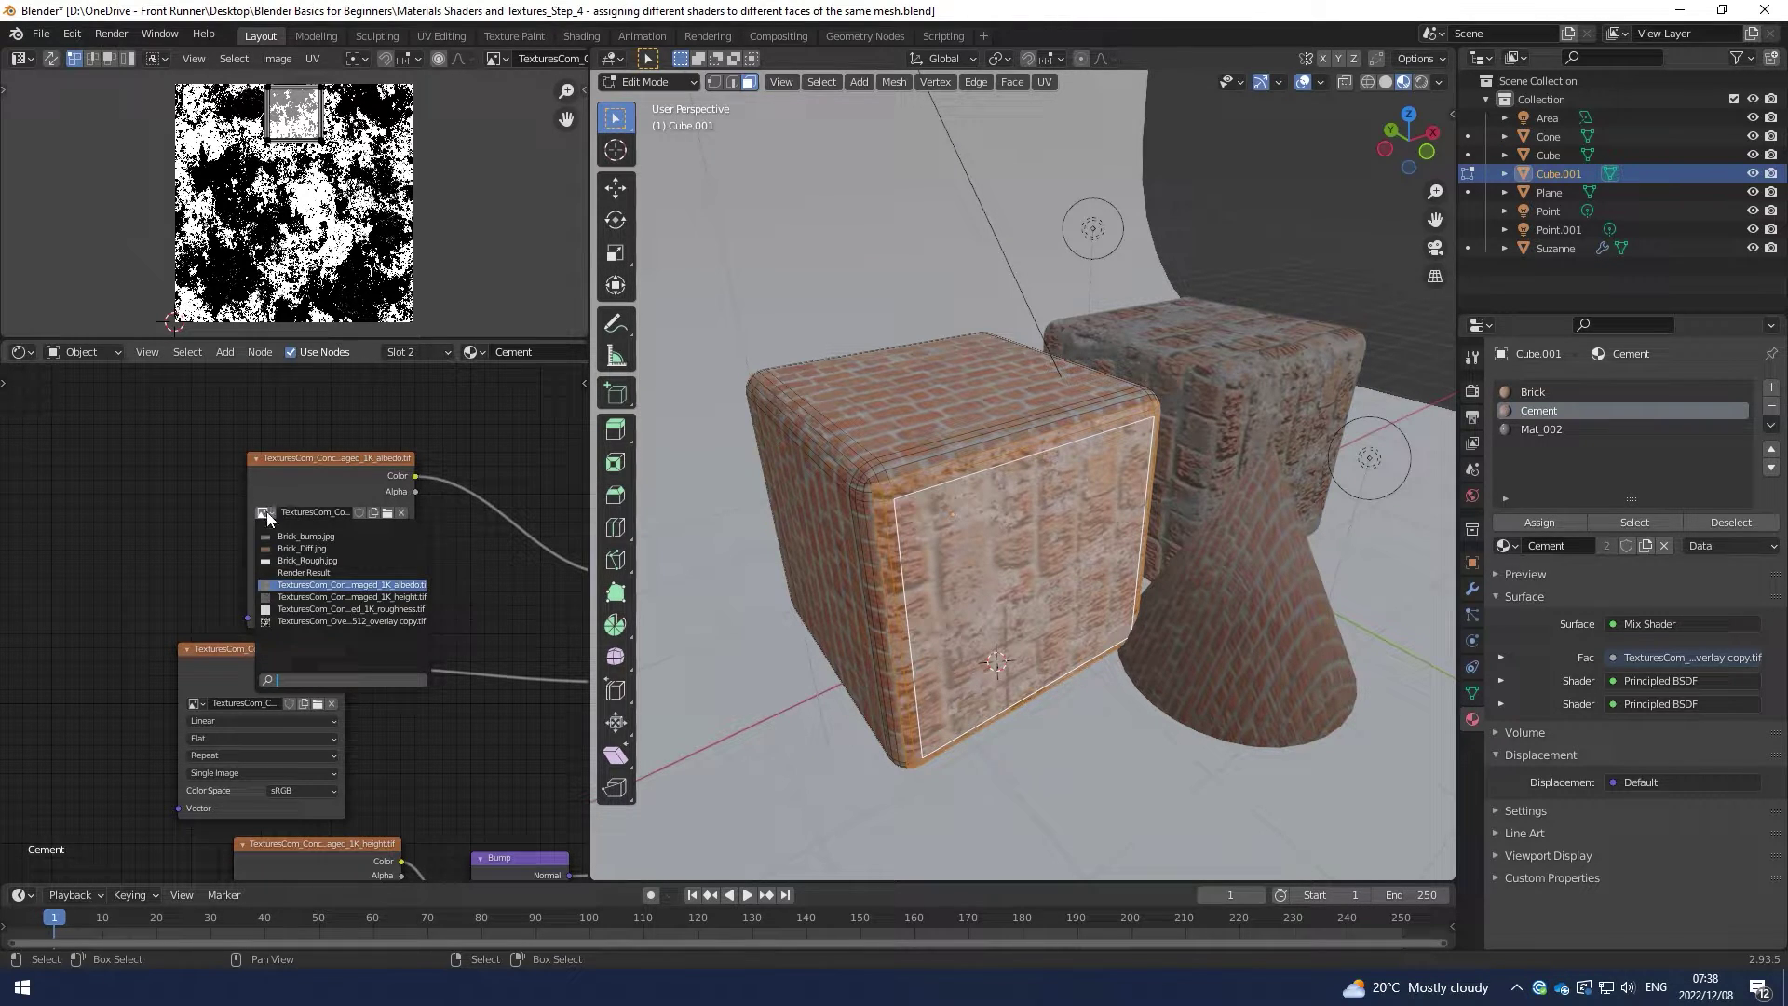
pyautogui.scroll(-5, 400, 454)
pyautogui.moveTo(399, 455); pyautogui.dragTo(241, 739, button='middle')
pyautogui.moveTo(345, 470); pyautogui.dragTo(420, 661, button='middle')
pyautogui.scroll(4, 153, 506)
pyautogui.moveTo(154, 505); pyautogui.dragTo(103, 466, button='middle')
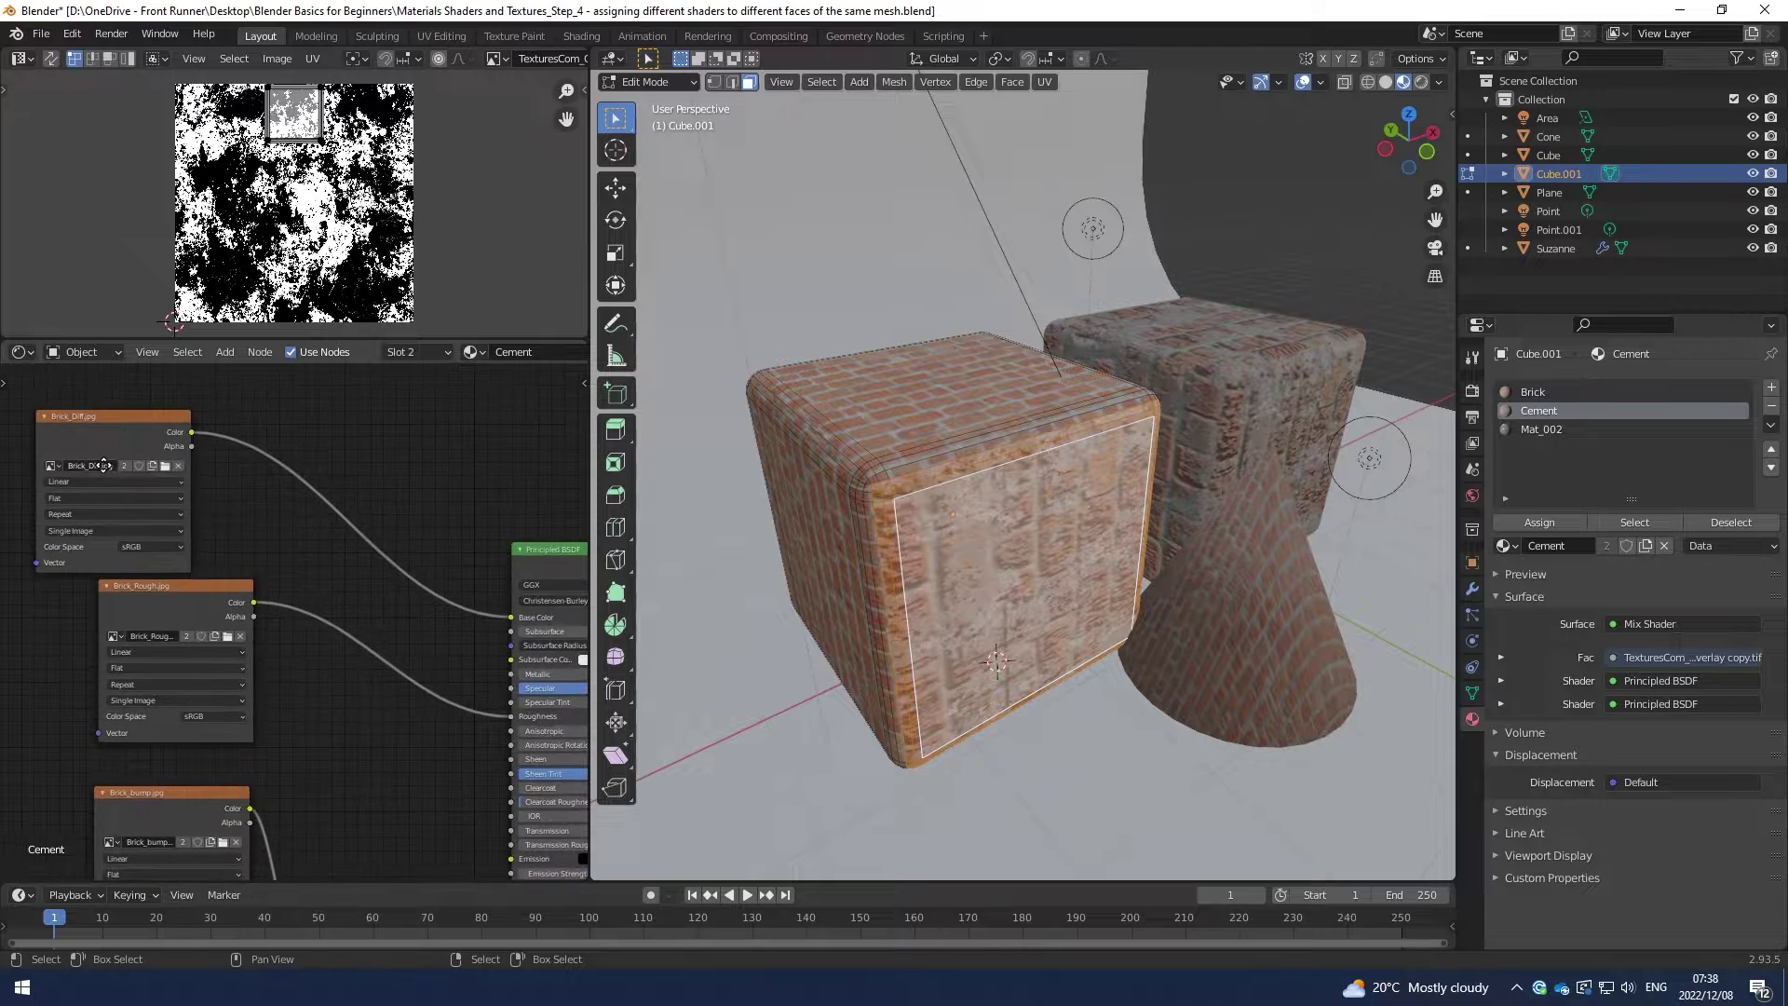
pyautogui.scroll(-5, 103, 466)
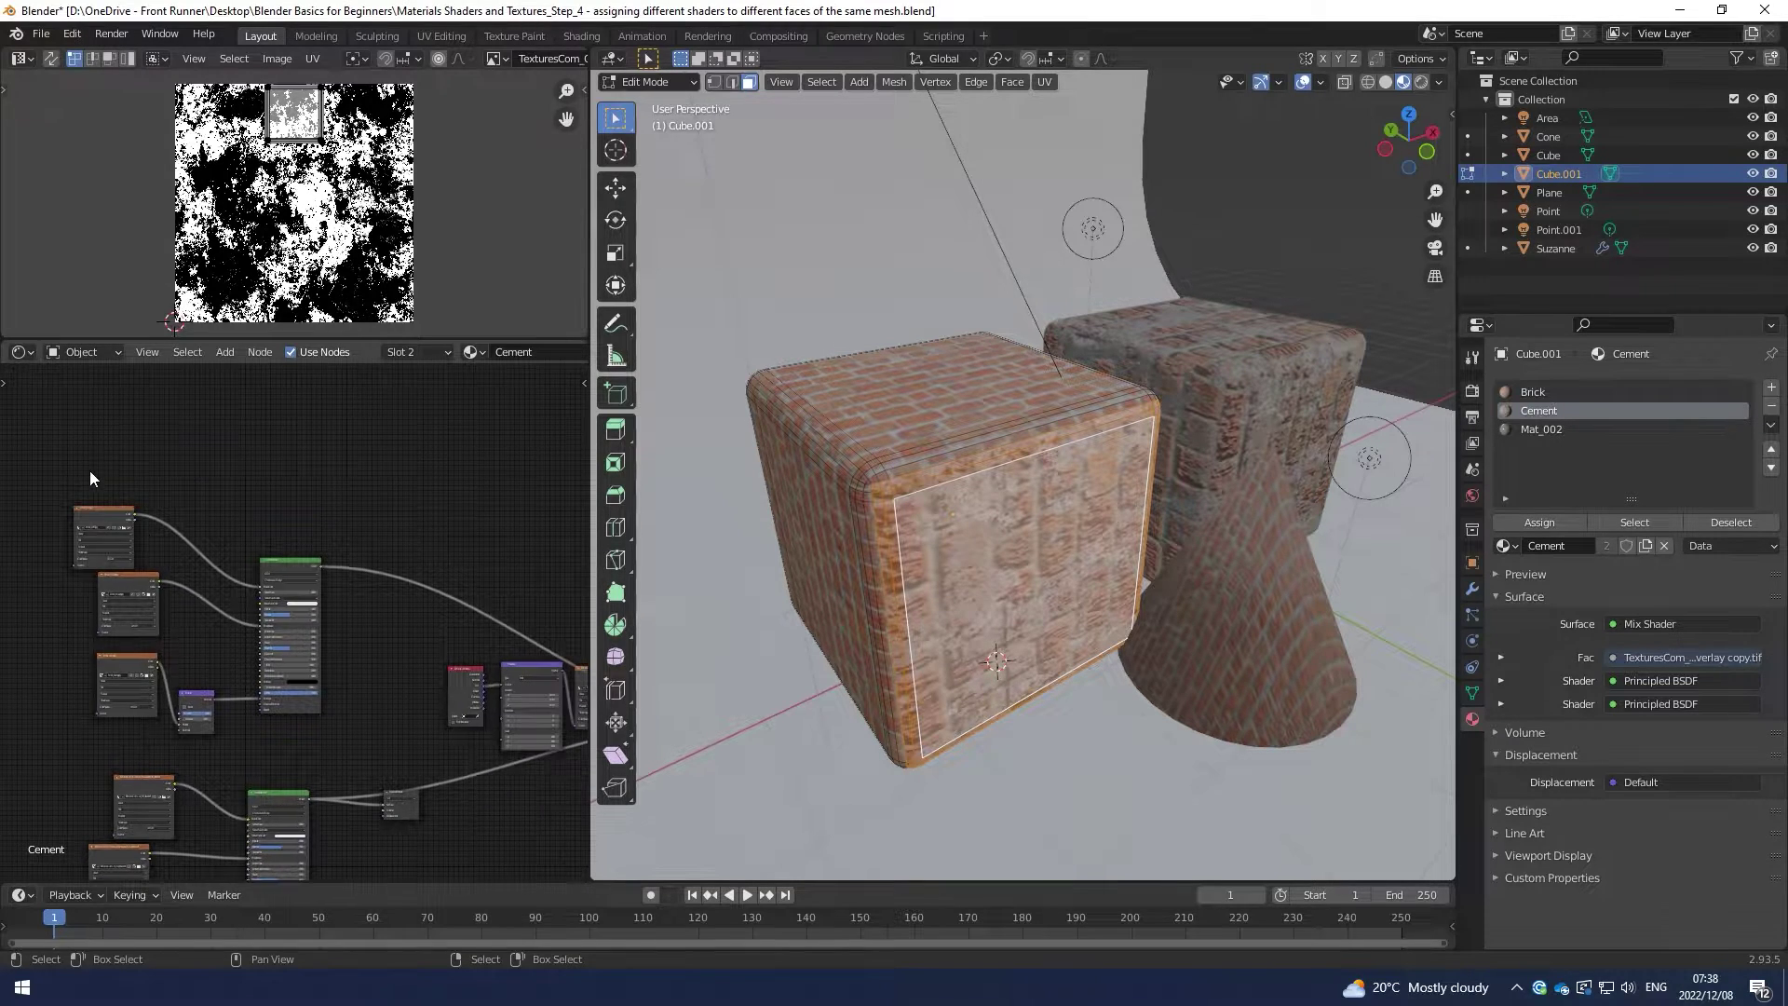
# Step: Delete the brick texture and shader nodes, the Mix Shader and the overlay mask nodes from the Cement material
pyautogui.moveTo(89, 463); pyautogui.dragTo(307, 710)
pyautogui.moveTo(401, 653); pyautogui.dragTo(204, 571, button='middle')
pyautogui.press('x')
pyautogui.moveTo(146, 545); pyautogui.dragTo(466, 679)
pyautogui.press('Delete')
pyautogui.moveTo(427, 596); pyautogui.dragTo(302, 576, button='middle')
pyautogui.moveTo(427, 488); pyautogui.dragTo(334, 516, button='middle')
pyautogui.moveTo(354, 564); pyautogui.dragTo(395, 618)
pyautogui.press('x')
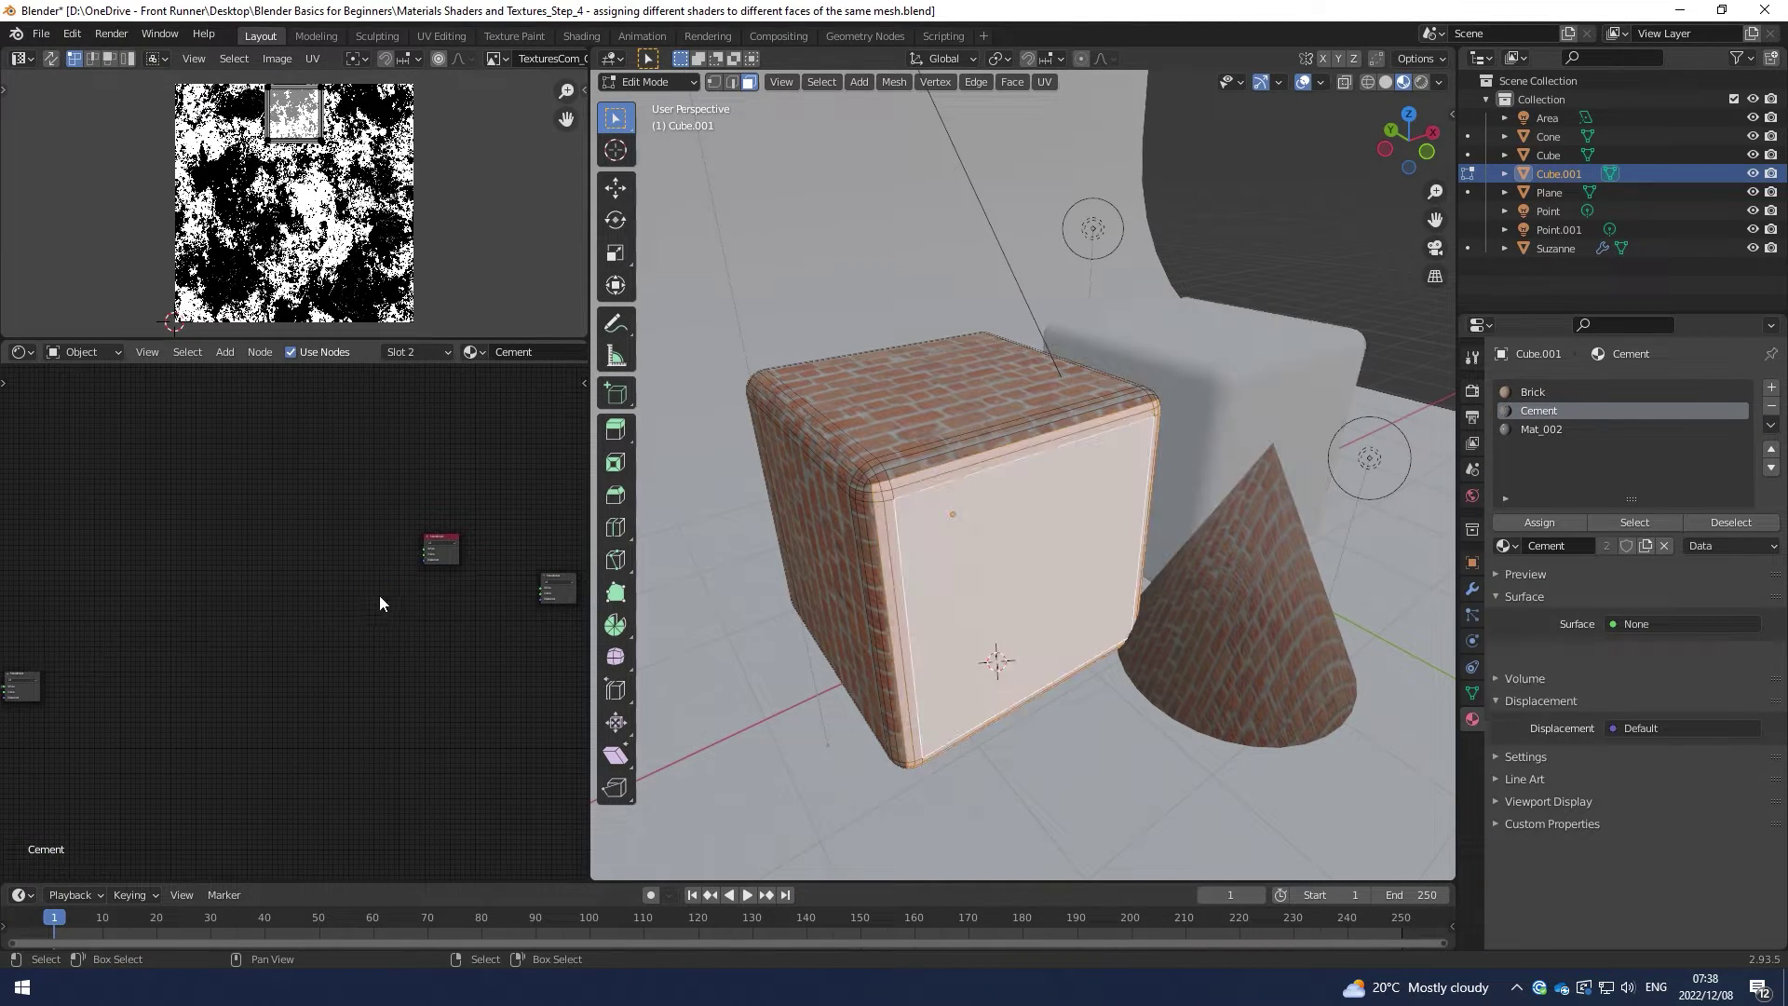
# Step: Delete the surplus Material Output nodes and make the one linked to the concrete Principled BSDF active
pyautogui.click(562, 584)
pyautogui.press('x')
pyautogui.click(443, 541)
pyautogui.moveTo(443, 540); pyautogui.dragTo(66, 671)
pyautogui.moveTo(209, 667); pyautogui.dragTo(401, 634, button='middle')
pyautogui.scroll(7, 485, 617)
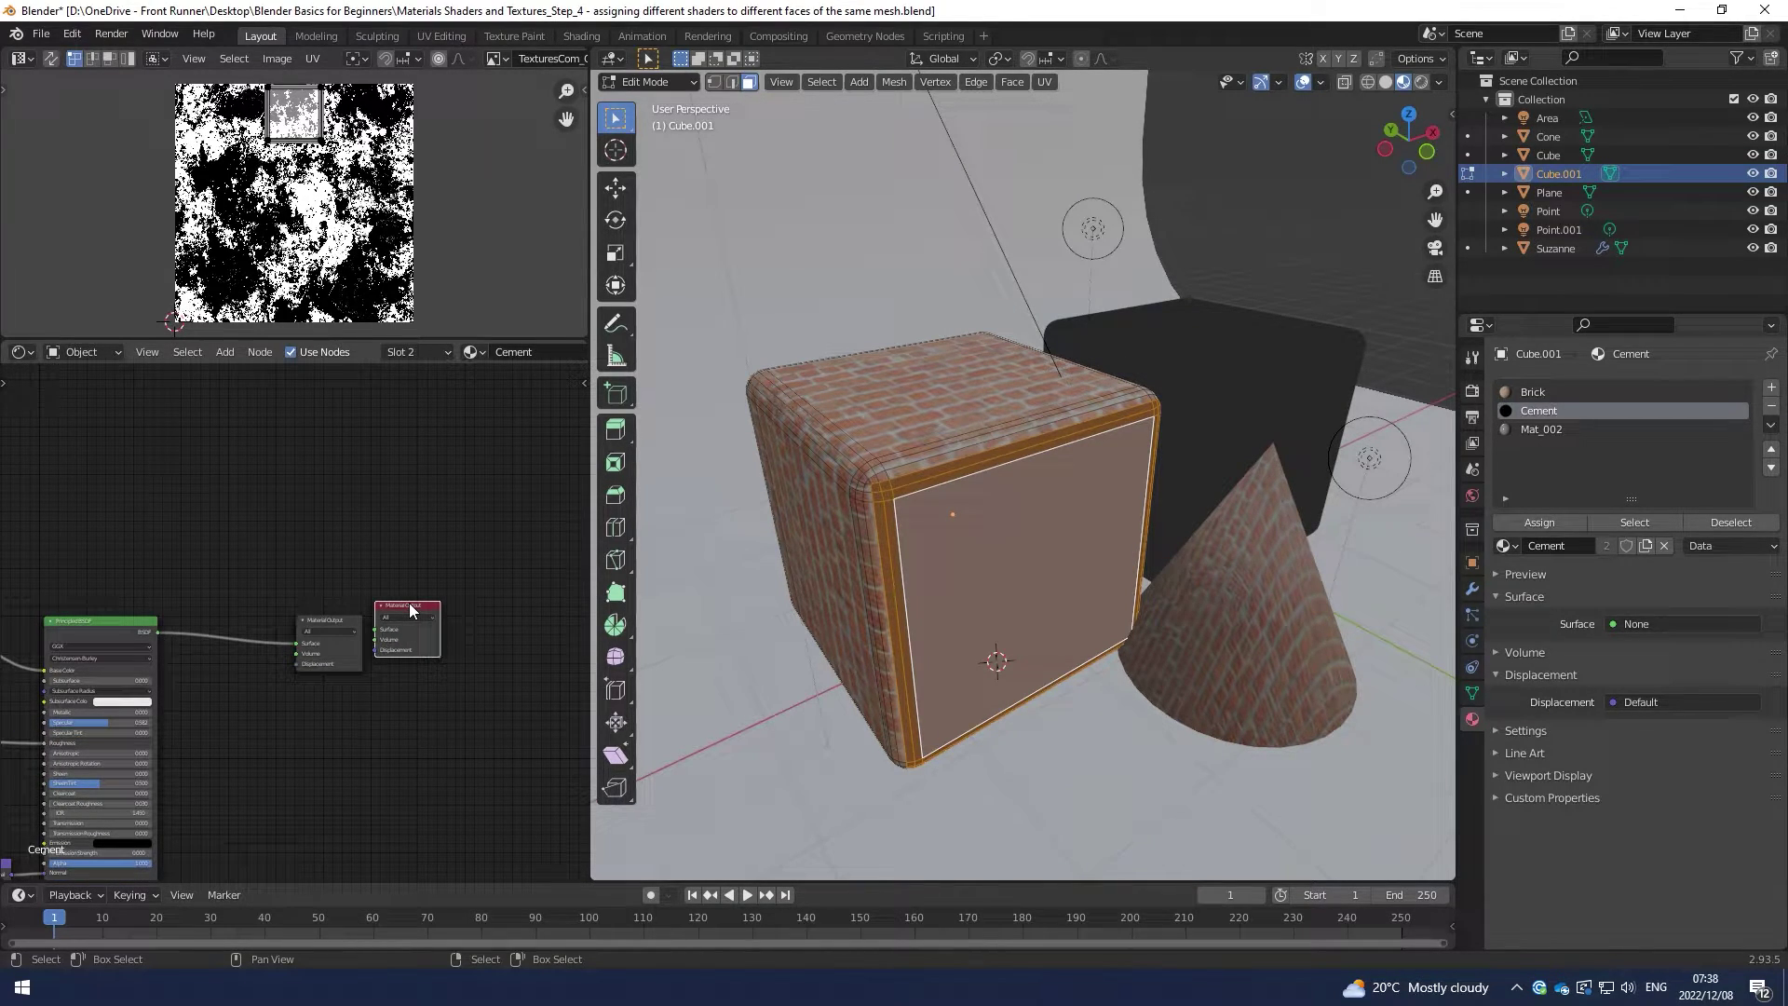
pyautogui.press('x')
pyautogui.click(327, 624)
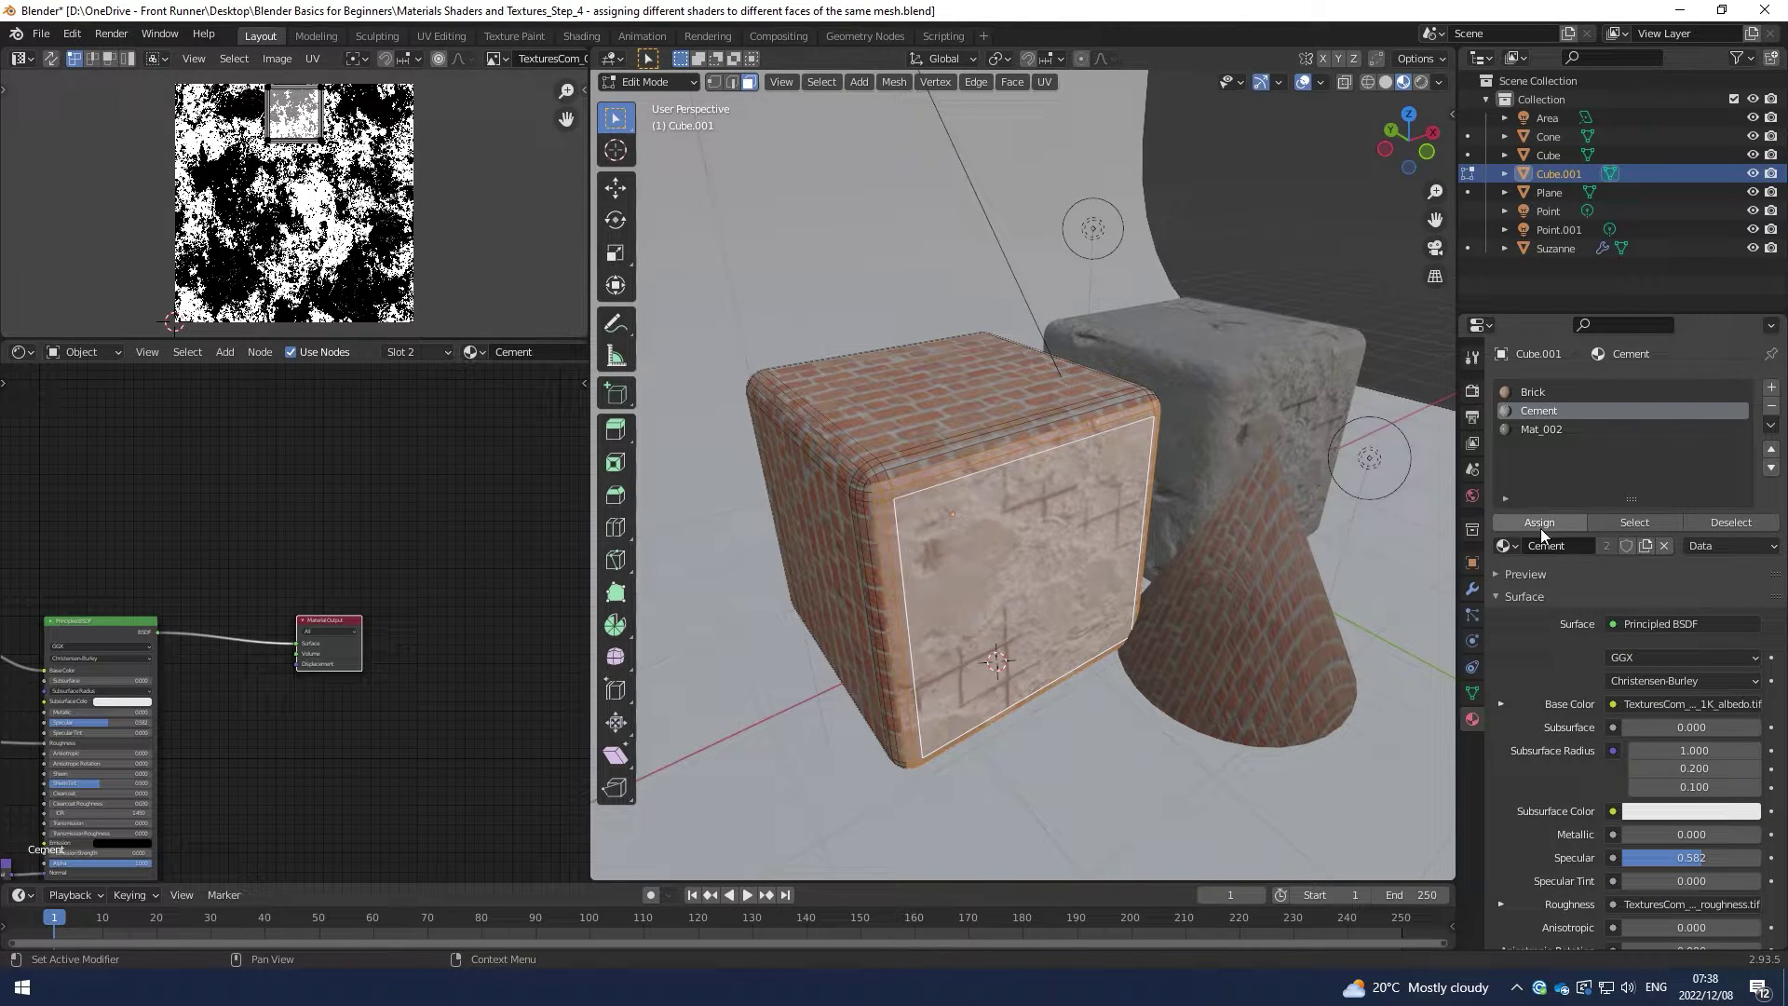
# Step: Return to Object Mode and inspect the front cube's Brick and Cement faces and the remaining Cement nodes
pyautogui.press('Tab')
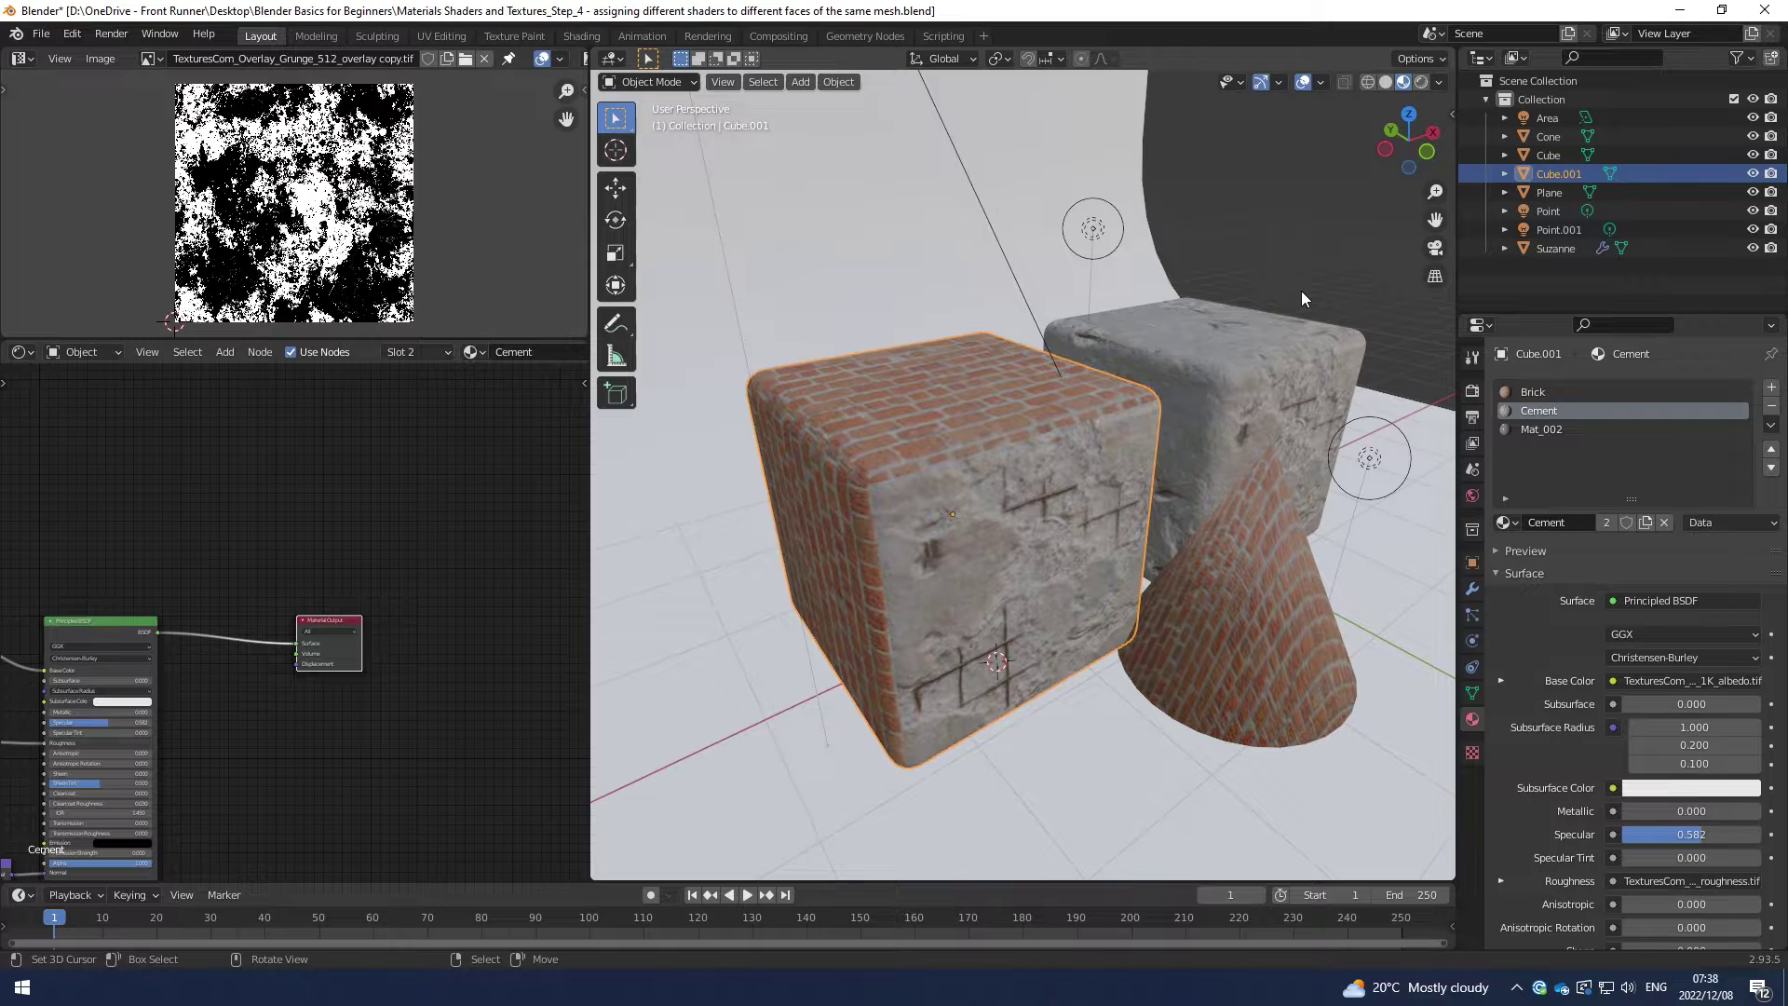
pyautogui.scroll(-2, 339, 564)
pyautogui.moveTo(333, 560); pyautogui.dragTo(563, 462, button='middle')
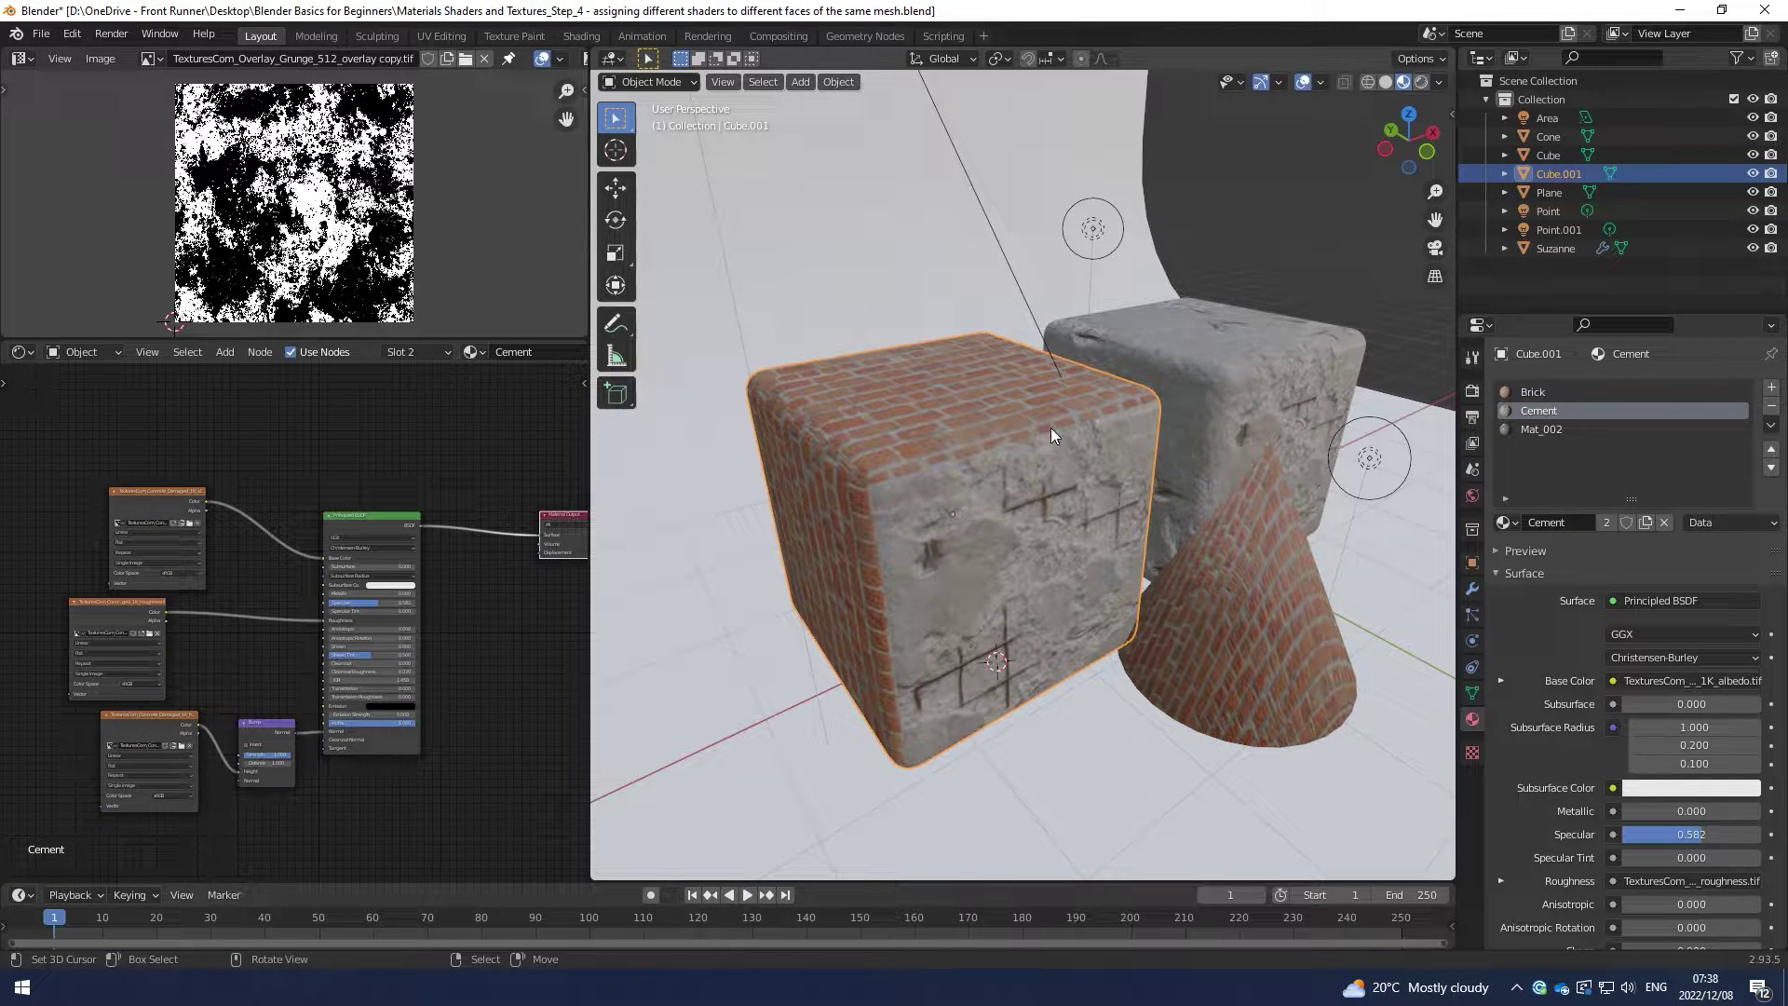
pyautogui.moveTo(1008, 556)
pyautogui.mouseDown(button='middle')
pyautogui.moveTo(1015, 539)
pyautogui.moveTo(971, 540)
pyautogui.moveTo(974, 521)
pyautogui.moveTo(1013, 526)
pyautogui.moveTo(998, 529)
pyautogui.mouseUp(button='middle')
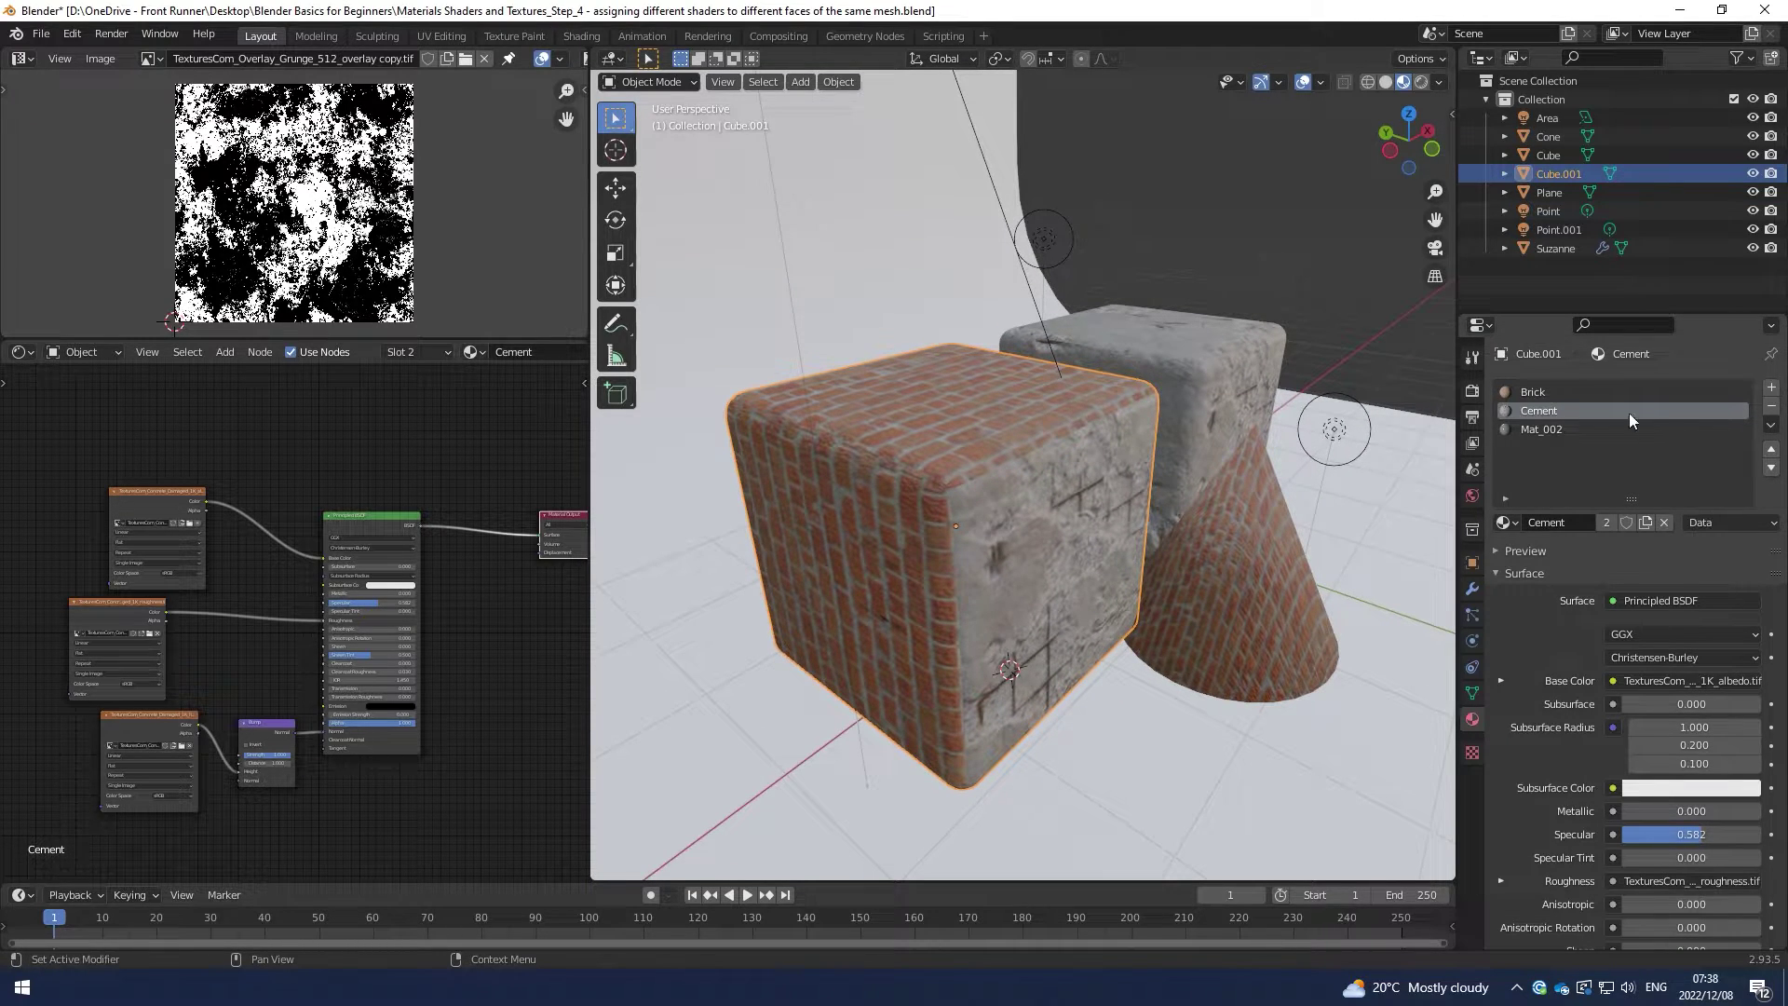
# Step: Rename the Mat_002 material in the front cube's third slot as Chrome
pyautogui.click(1534, 430)
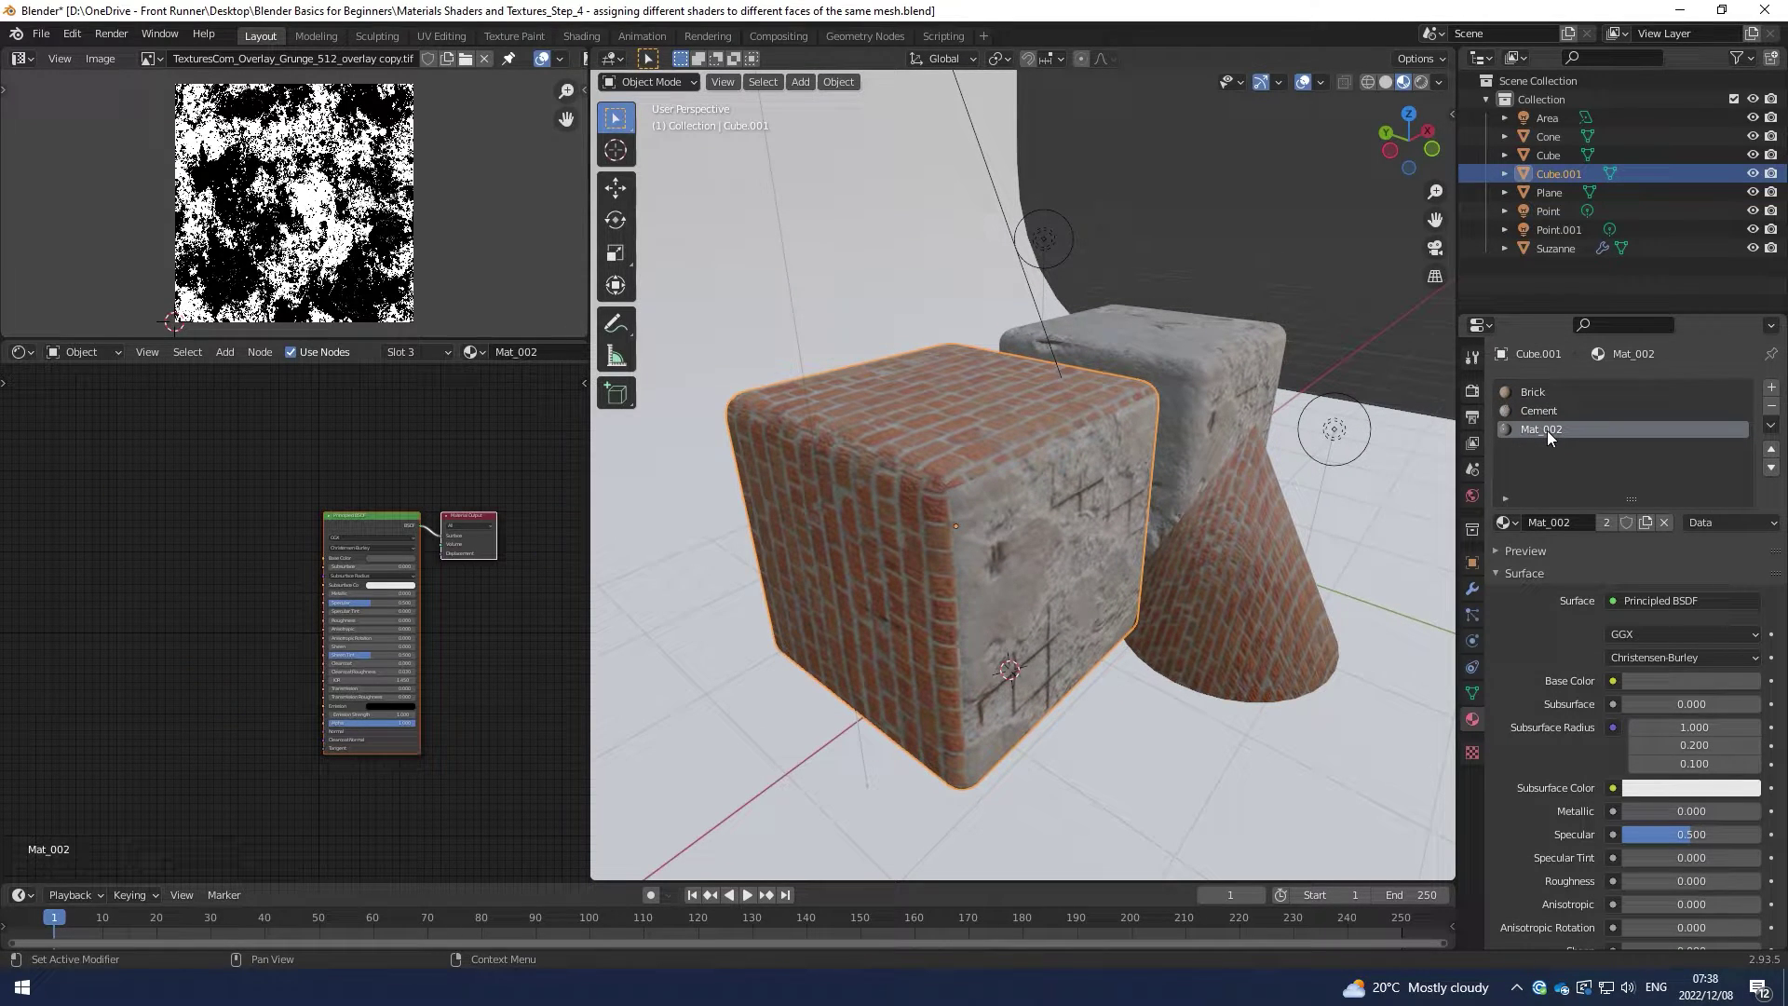
pyautogui.rightClick(1548, 434)
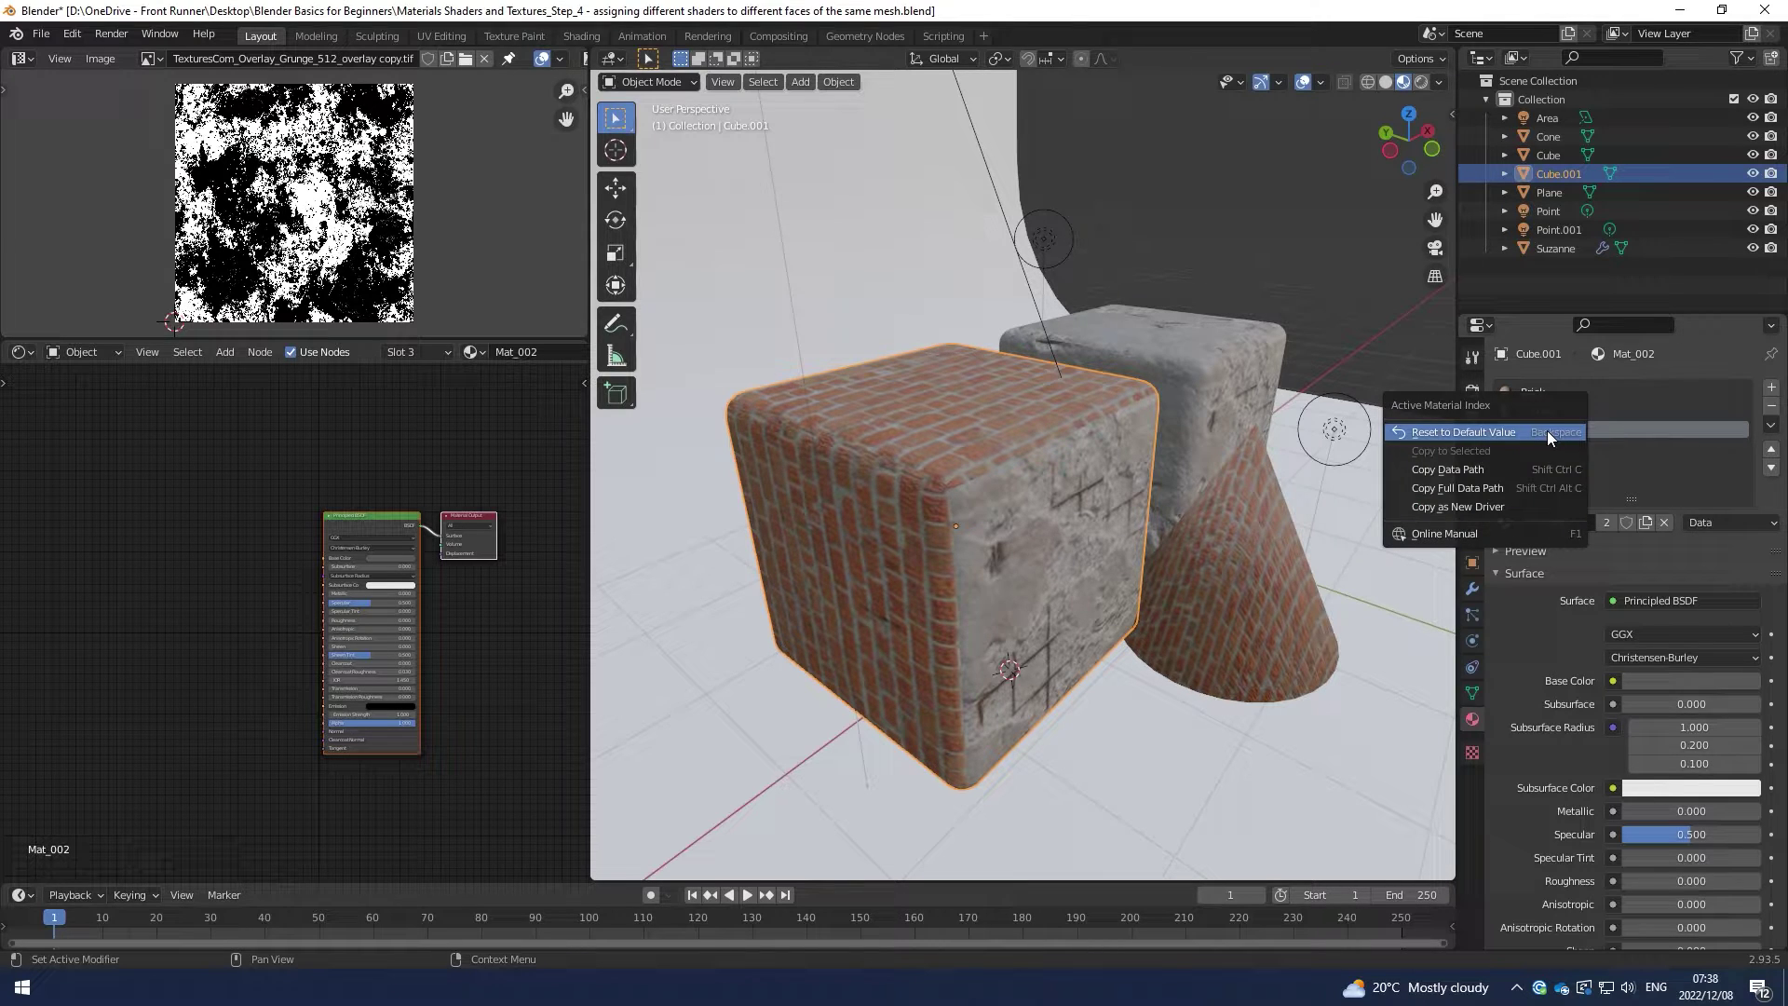
pyautogui.press('Escape')
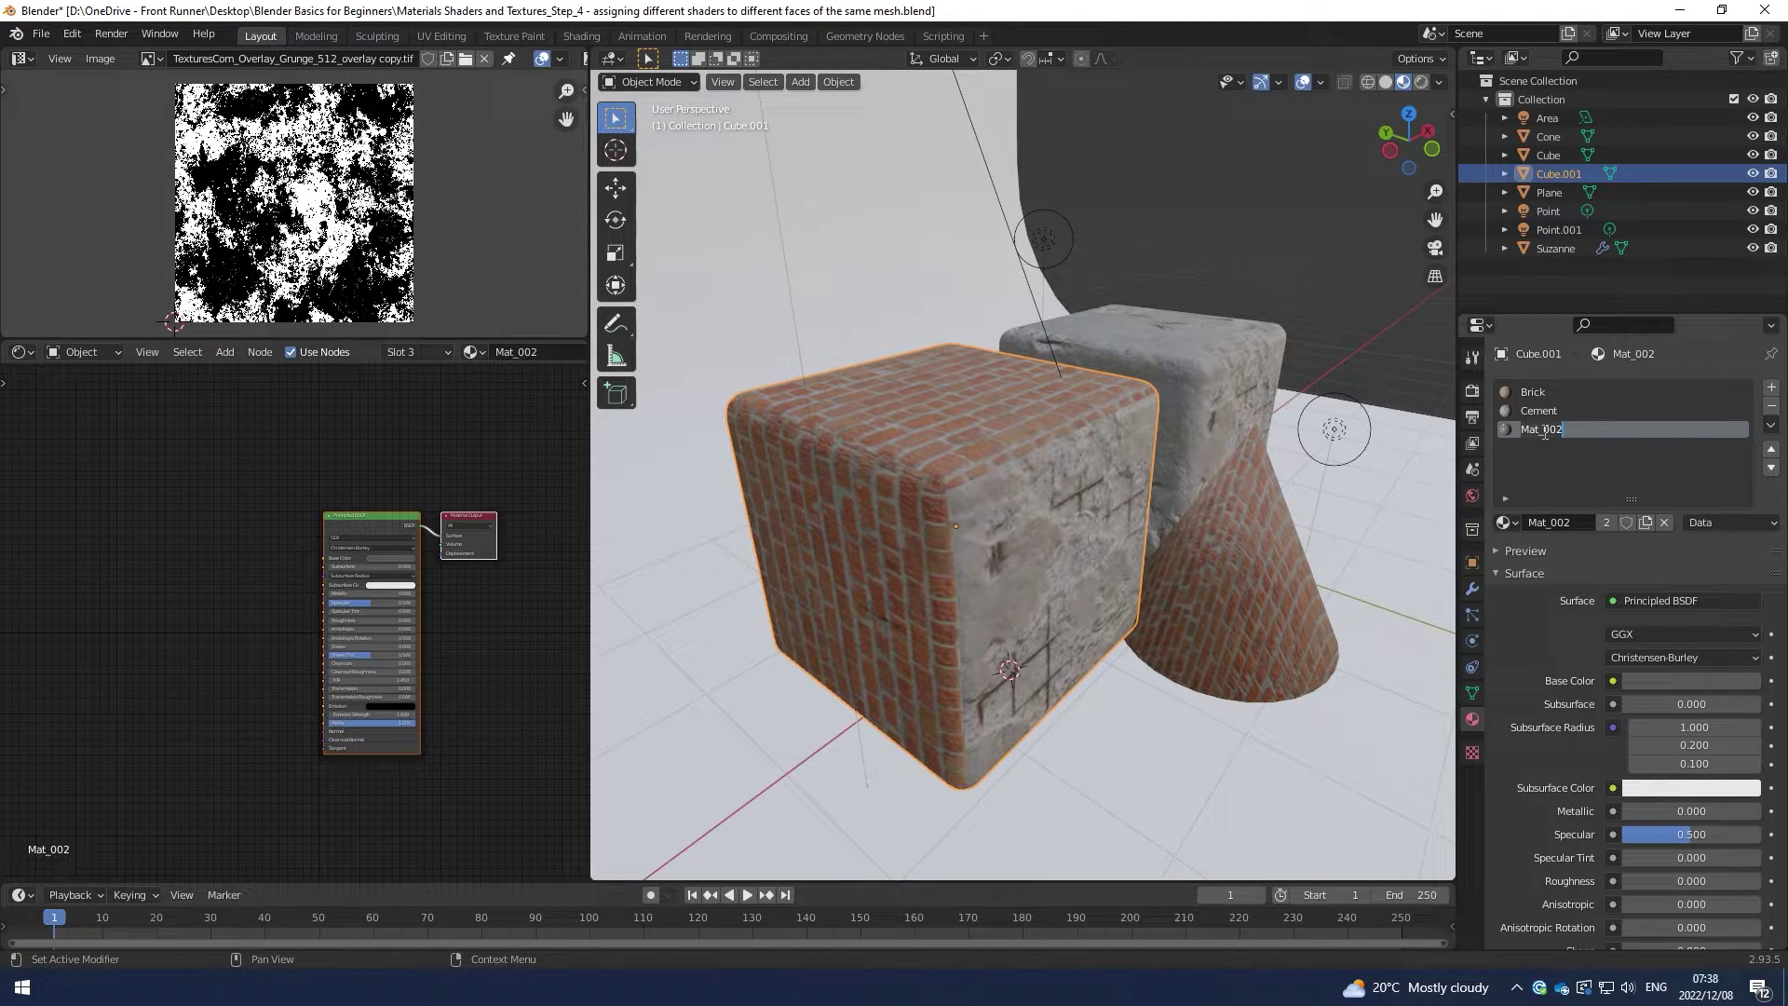
pyautogui.write('Chrome')
pyautogui.press('Return')
# Step: Raise the Chrome material's Metallic value to about 0.91 and expand its material preview
pyautogui.moveTo(1164, 501)
pyautogui.mouseDown(button='middle')
pyautogui.moveTo(1136, 505)
pyautogui.moveTo(1183, 480)
pyautogui.mouseUp(button='middle')
pyautogui.scroll(4, 341, 559)
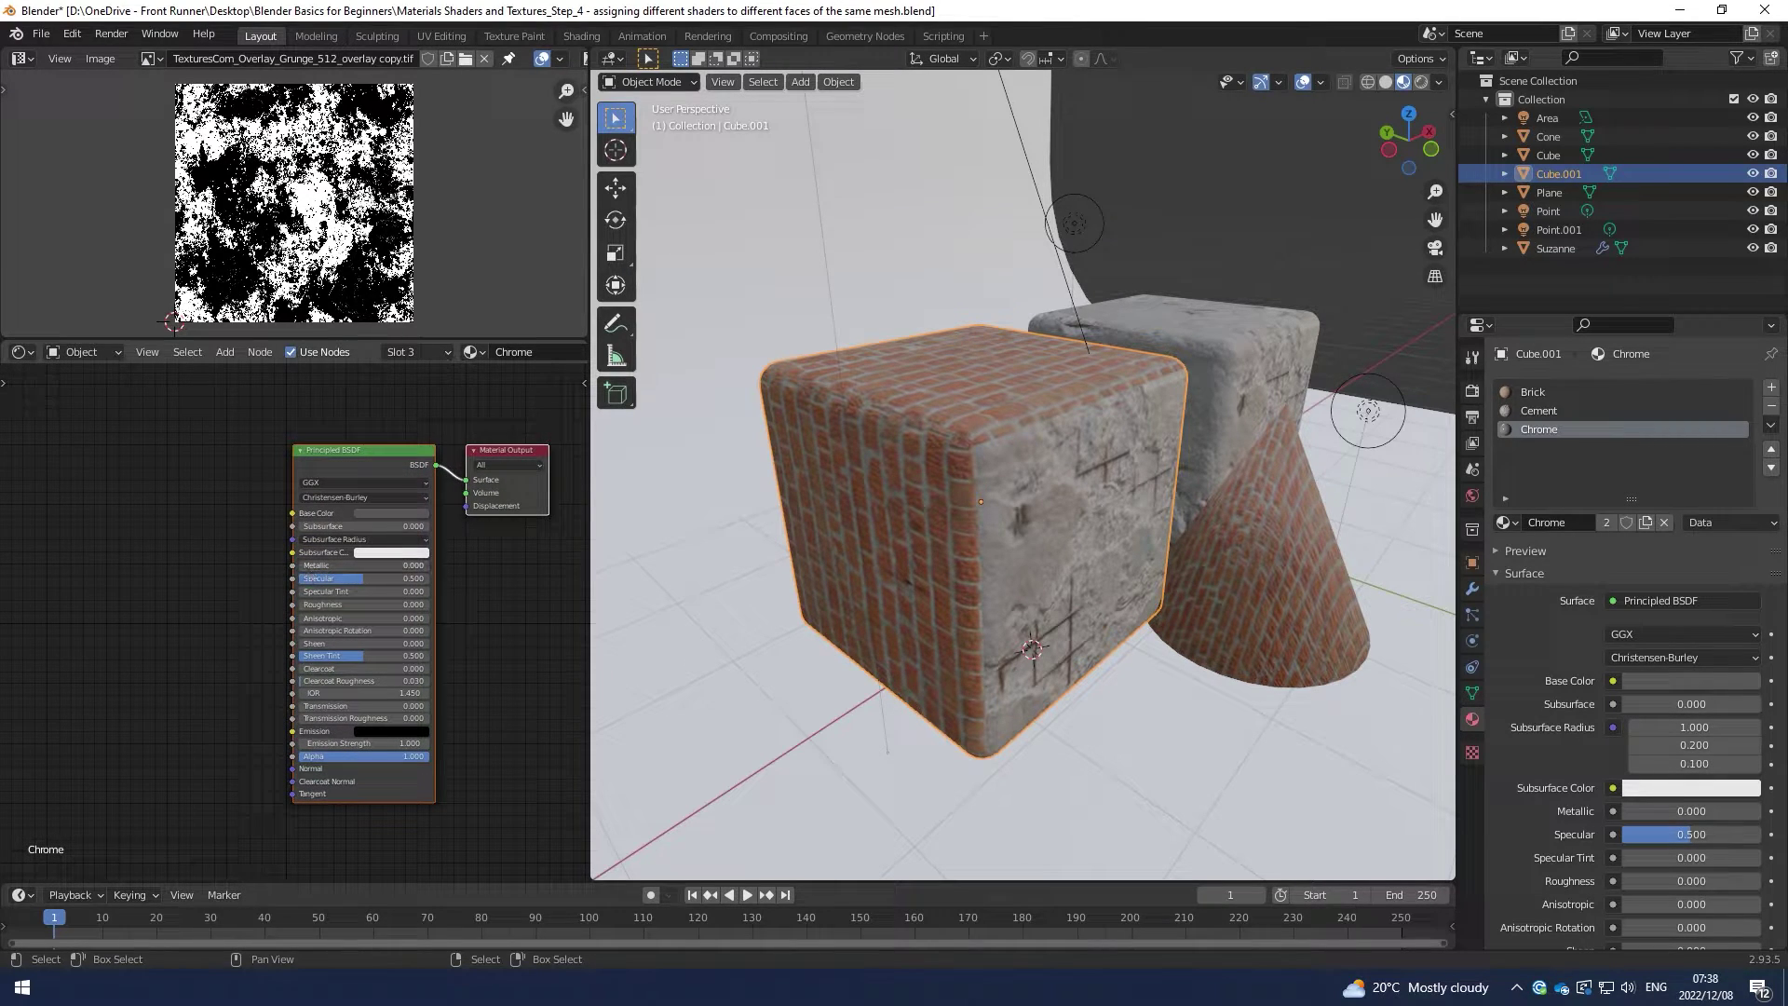
pyautogui.moveTo(388, 565); pyautogui.dragTo(514, 565)
pyautogui.click(1522, 551)
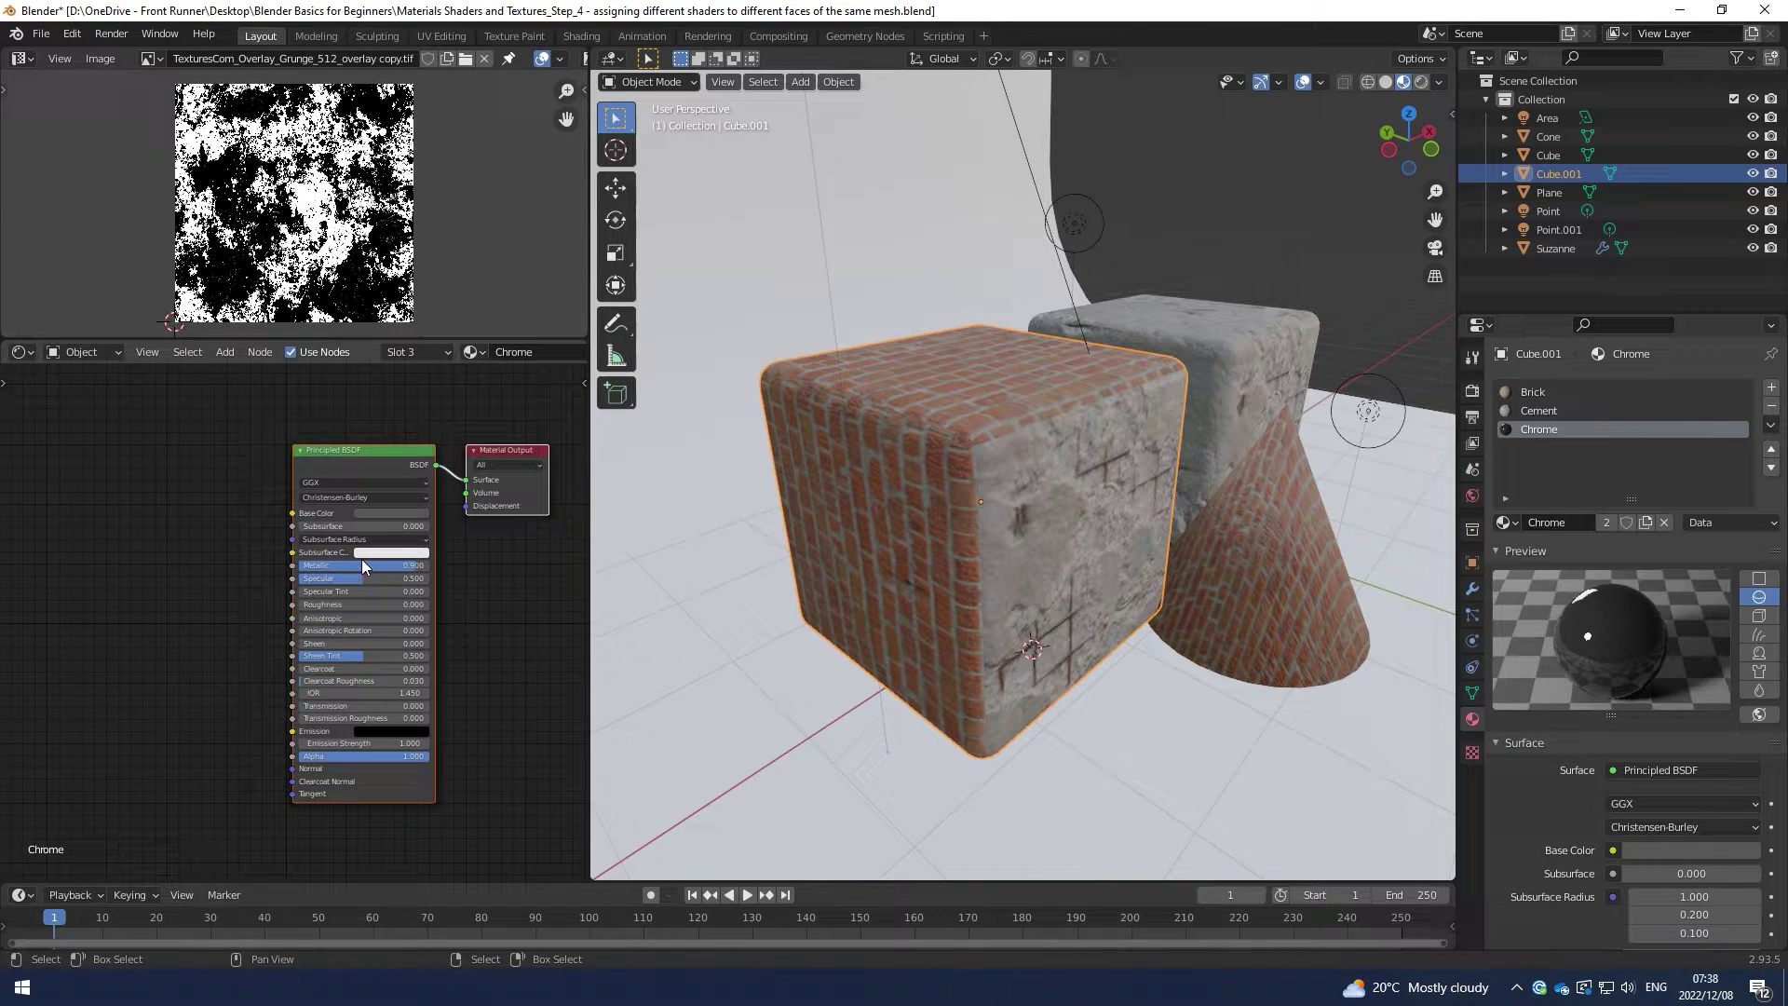
pyautogui.moveTo(373, 568); pyautogui.dragTo(332, 566)
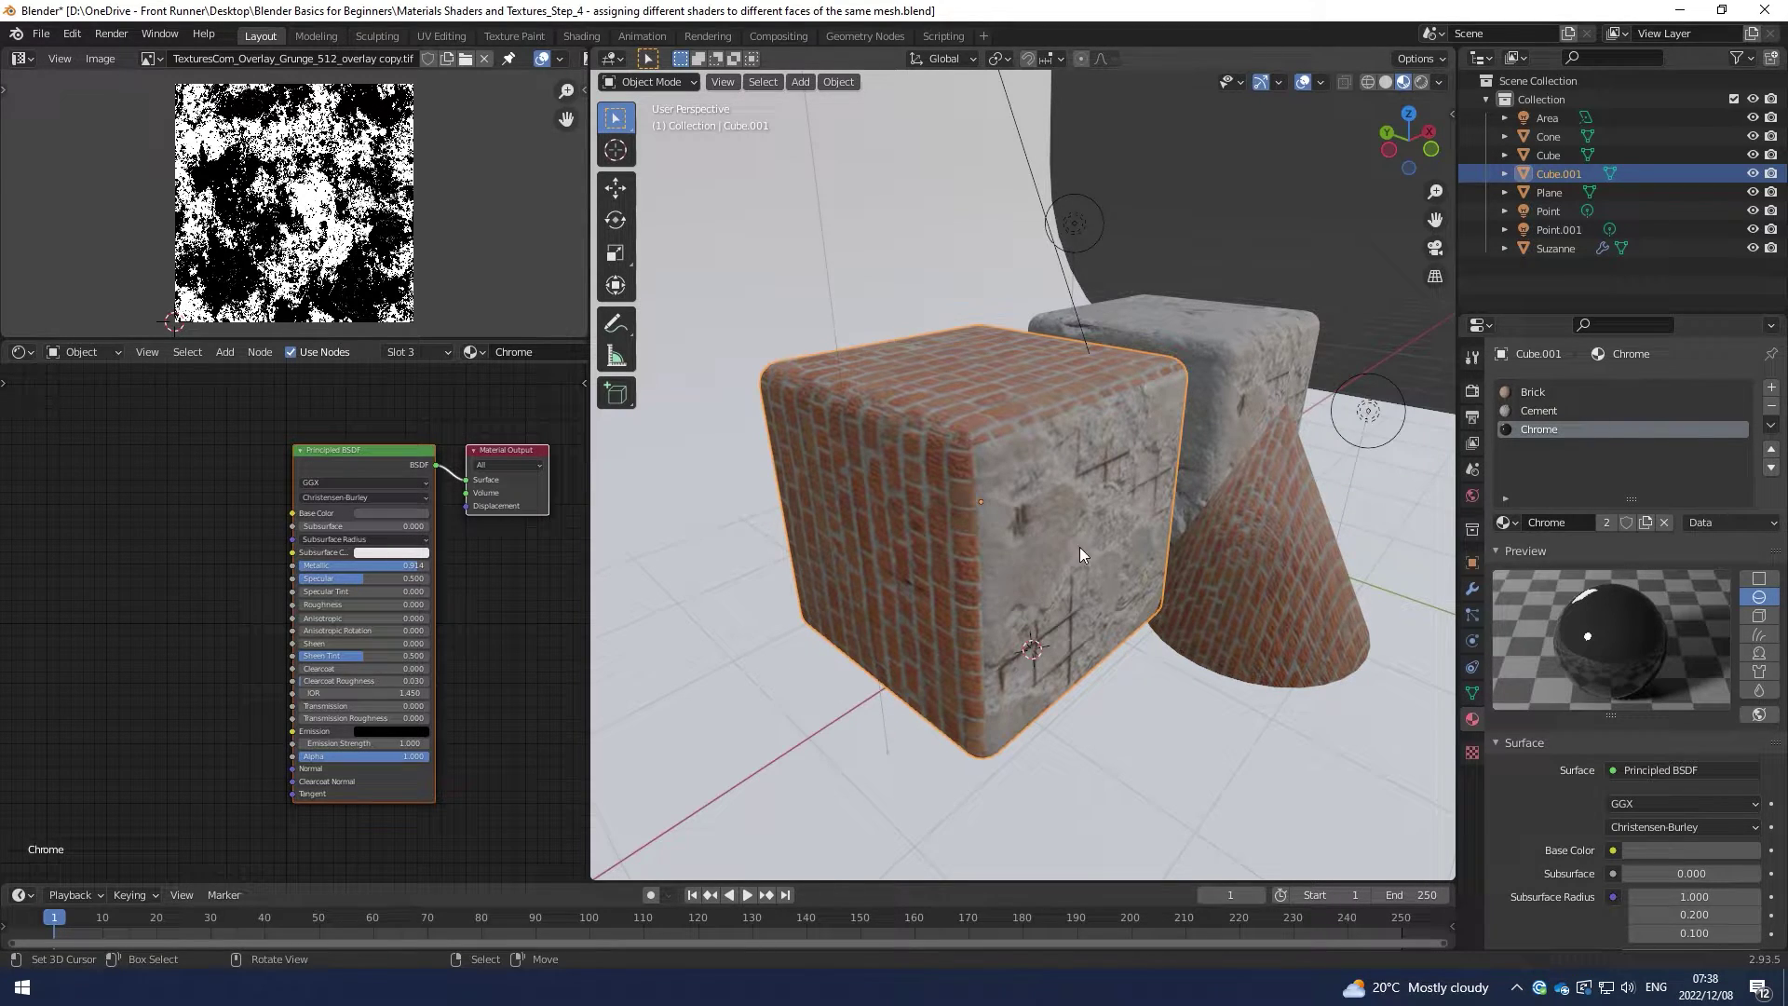
# Step: In Edit Mode, select the front cube's left-hand brick side in face selection and grow it onto the surrounding edge faces
pyautogui.moveTo(1080, 546); pyautogui.dragTo(865, 533, button='middle')
pyautogui.press('Tab')
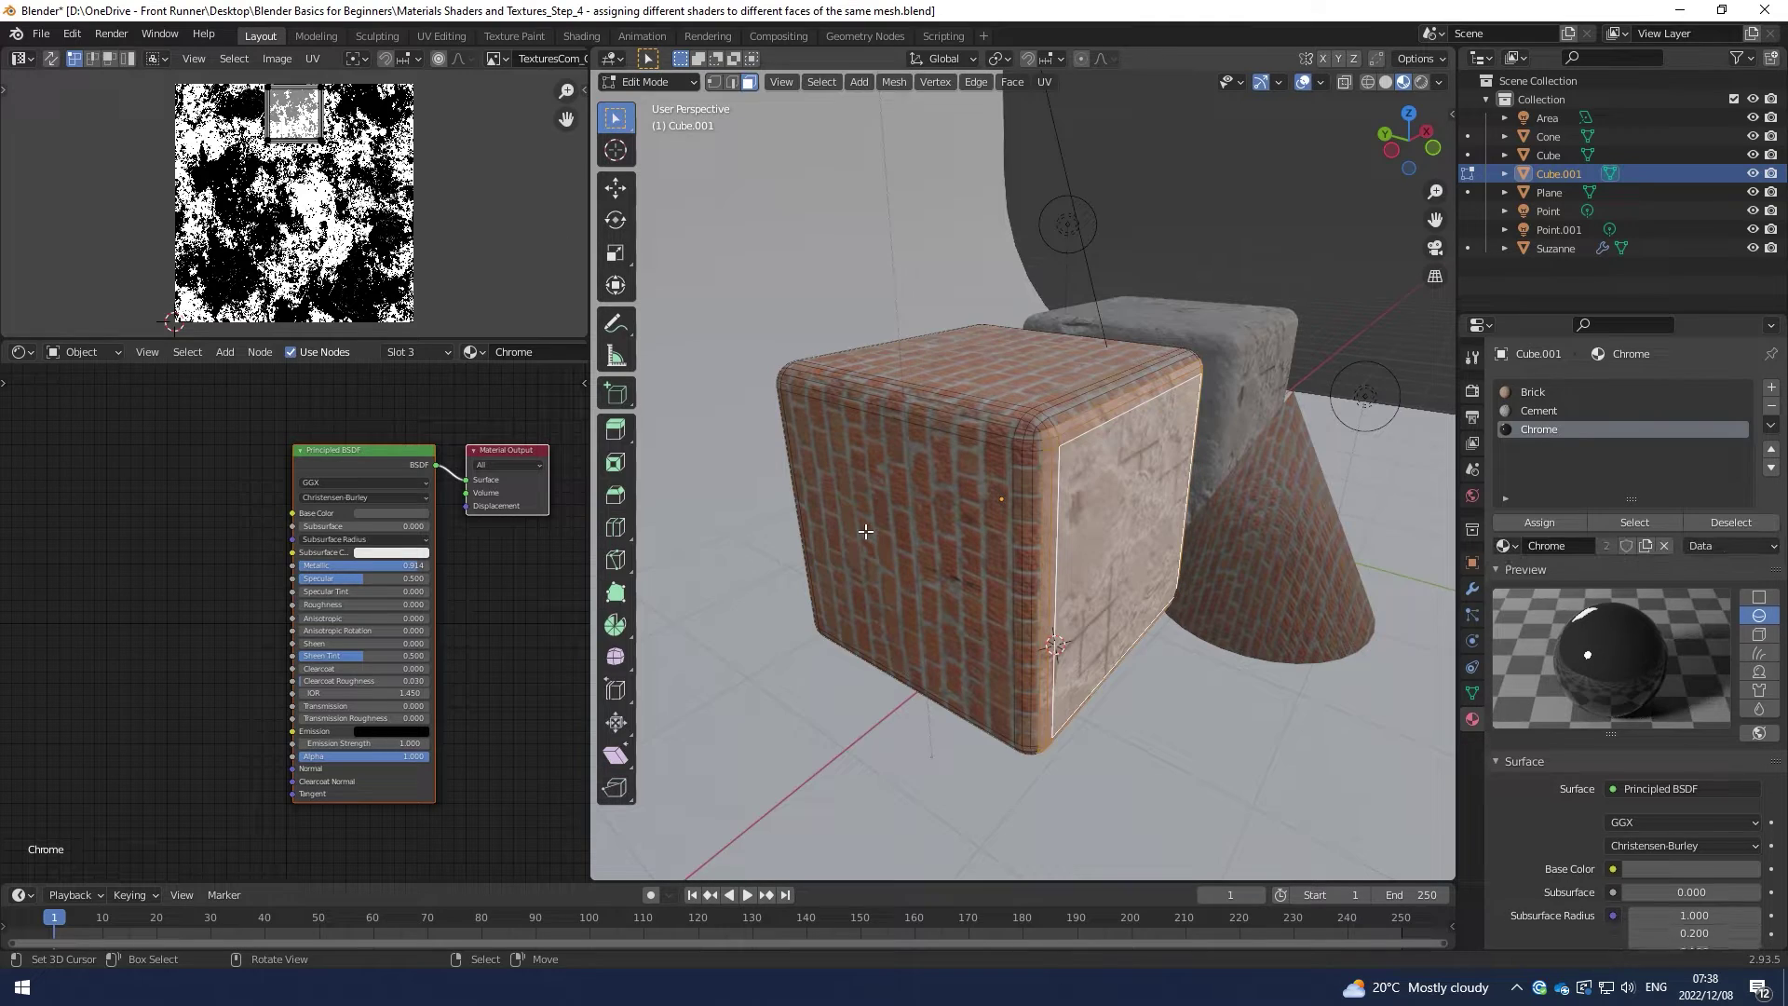
pyautogui.click(911, 545)
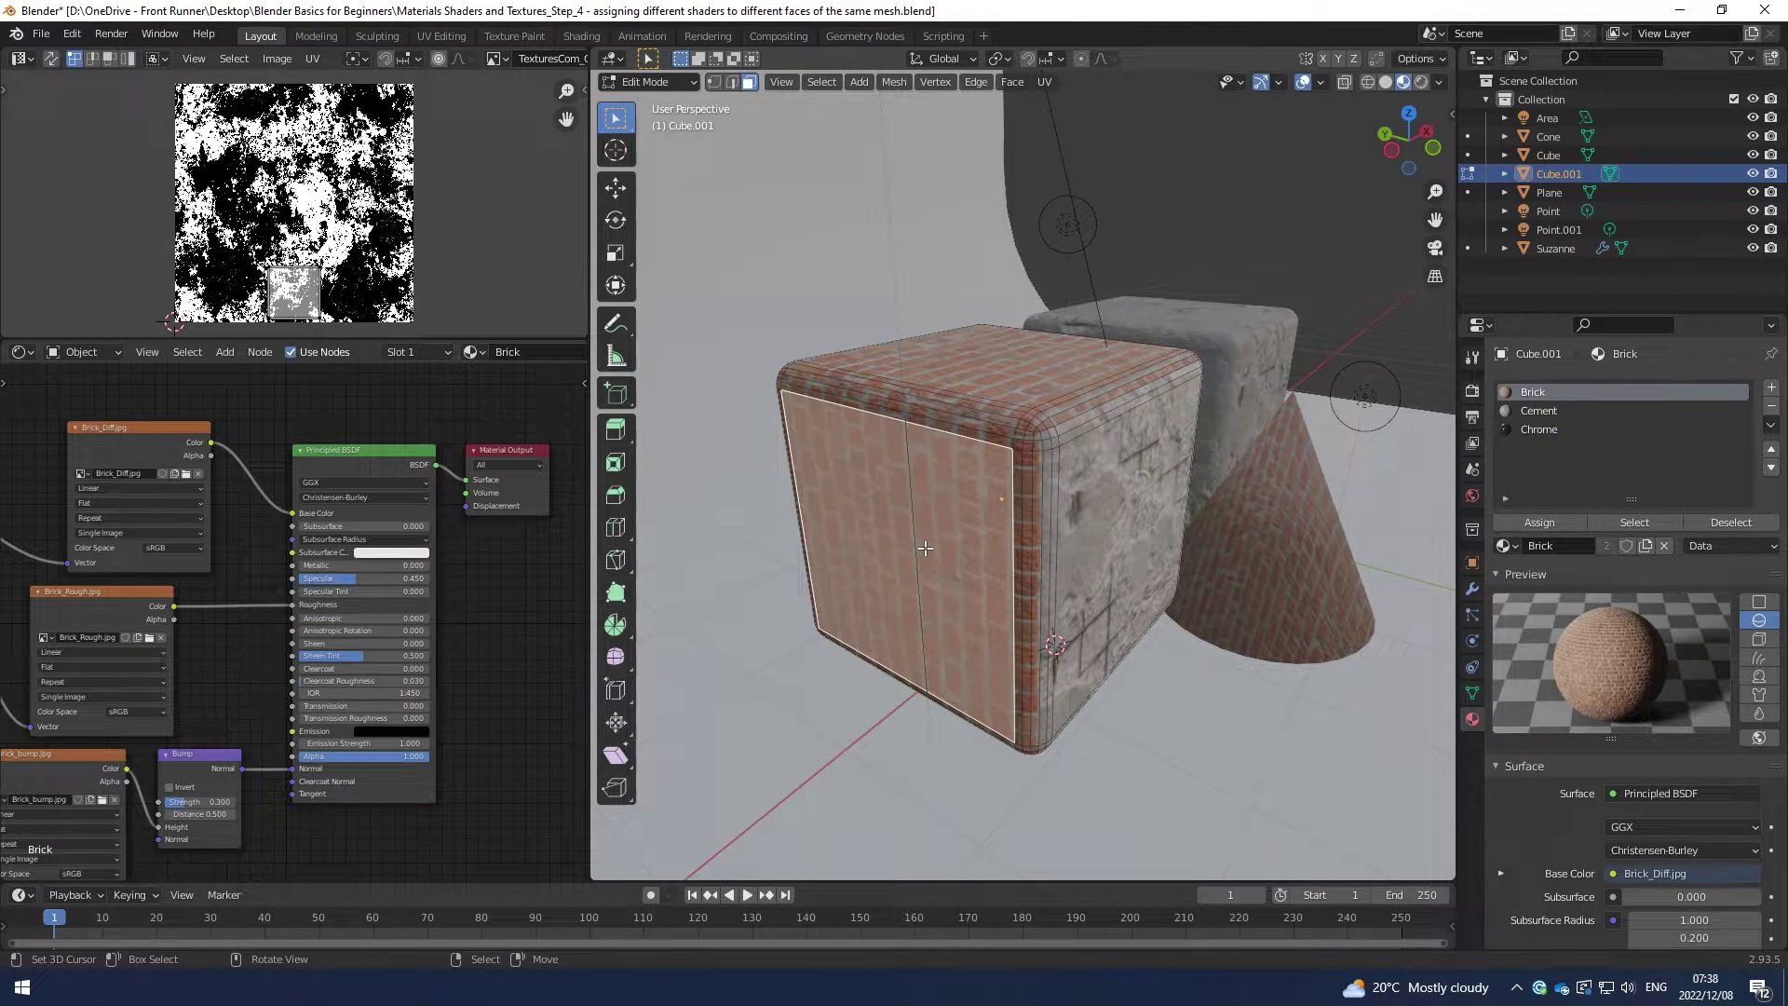
pyautogui.press('2')
pyautogui.click(948, 437)
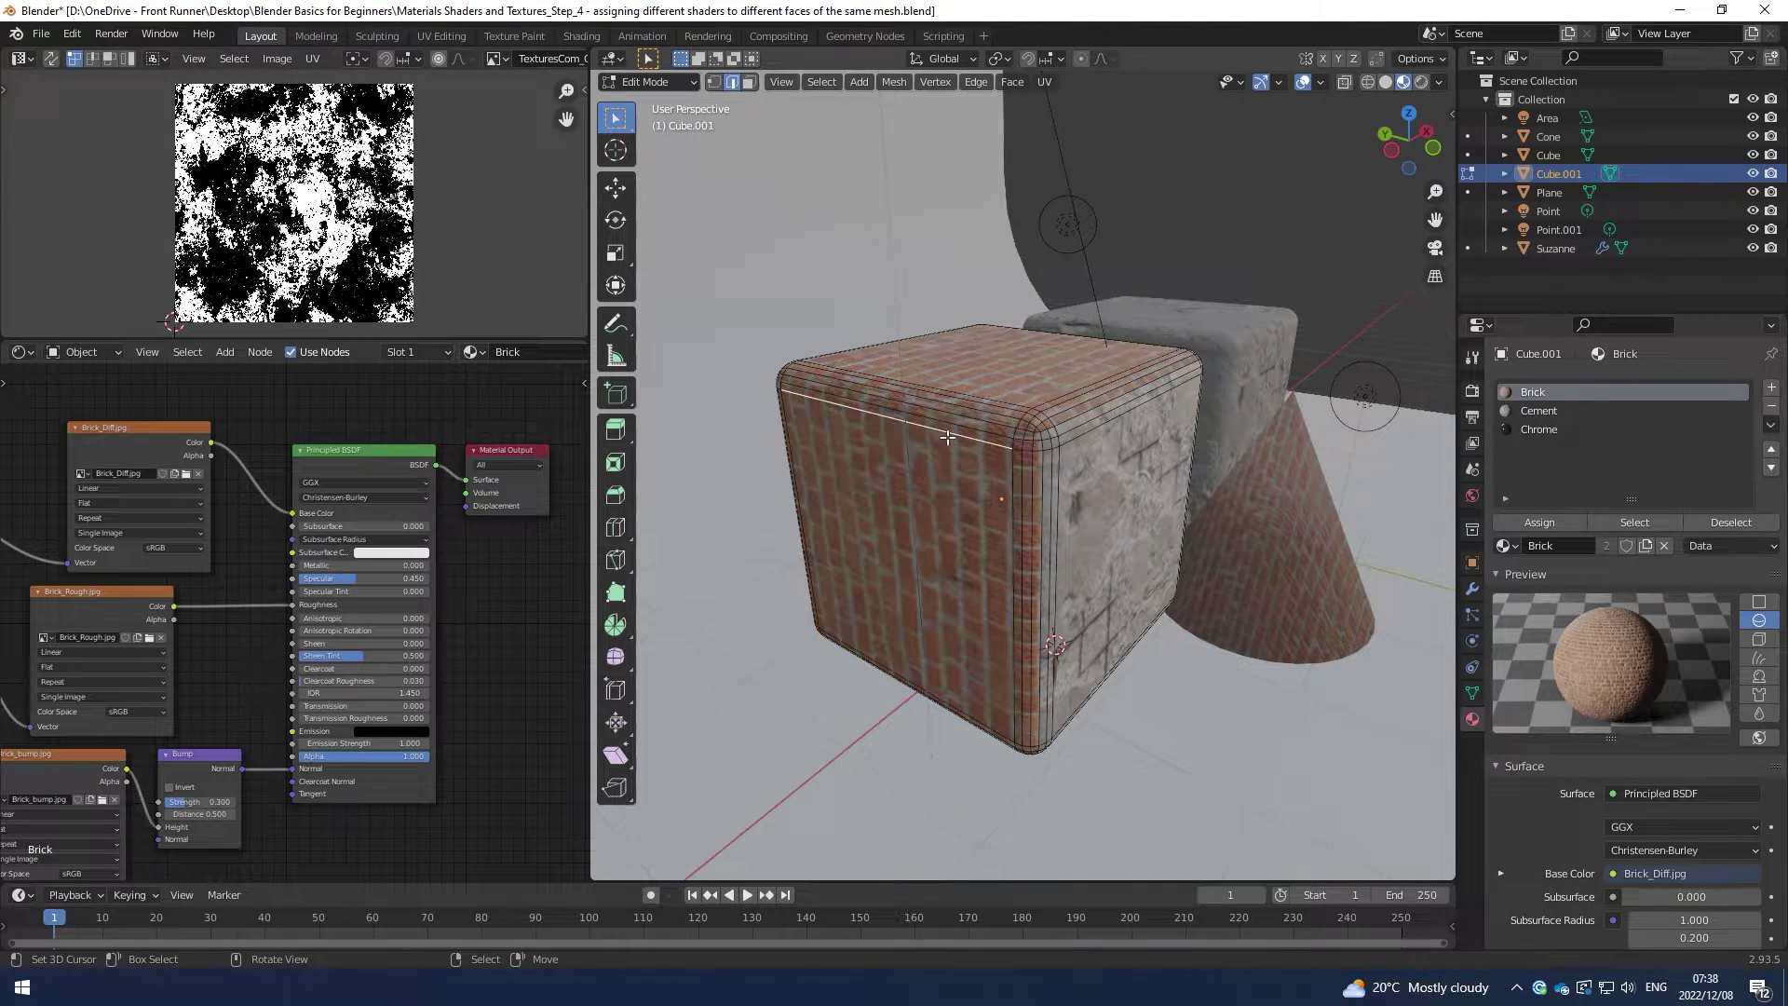
pyautogui.press('3')
pyautogui.click(927, 526)
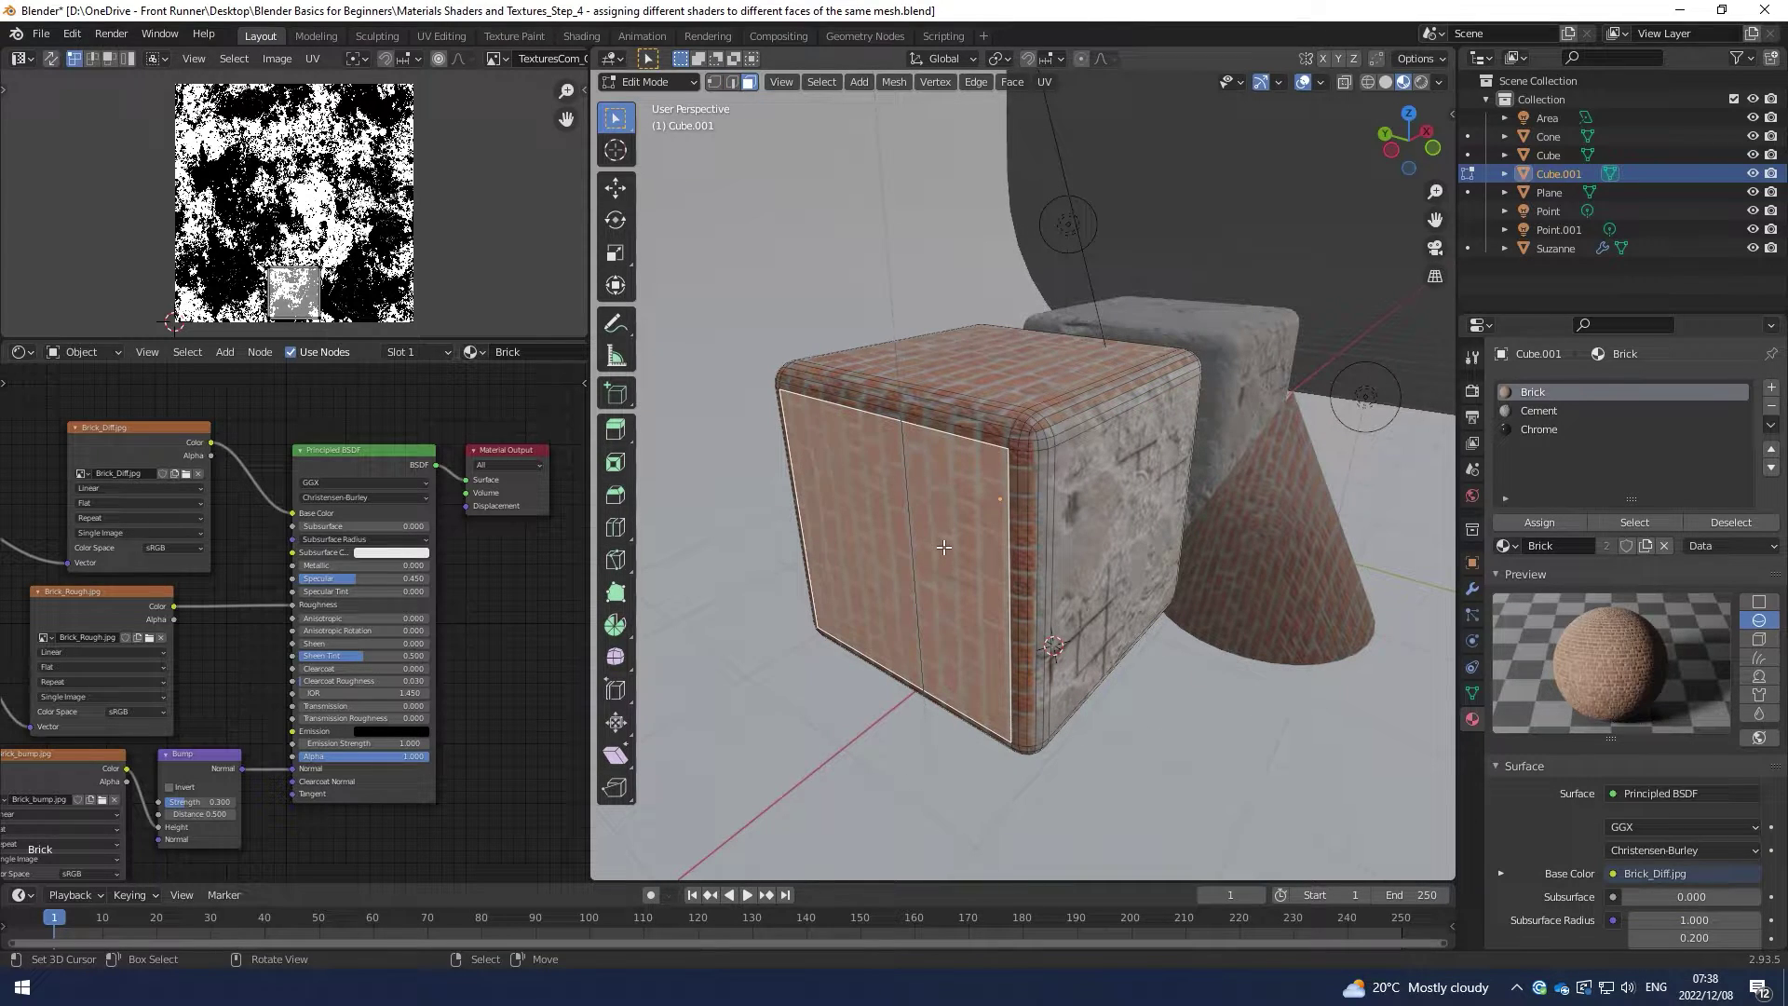
pyautogui.press('ctrl+KP_Add')
pyautogui.press('ctrl+KP_Add')
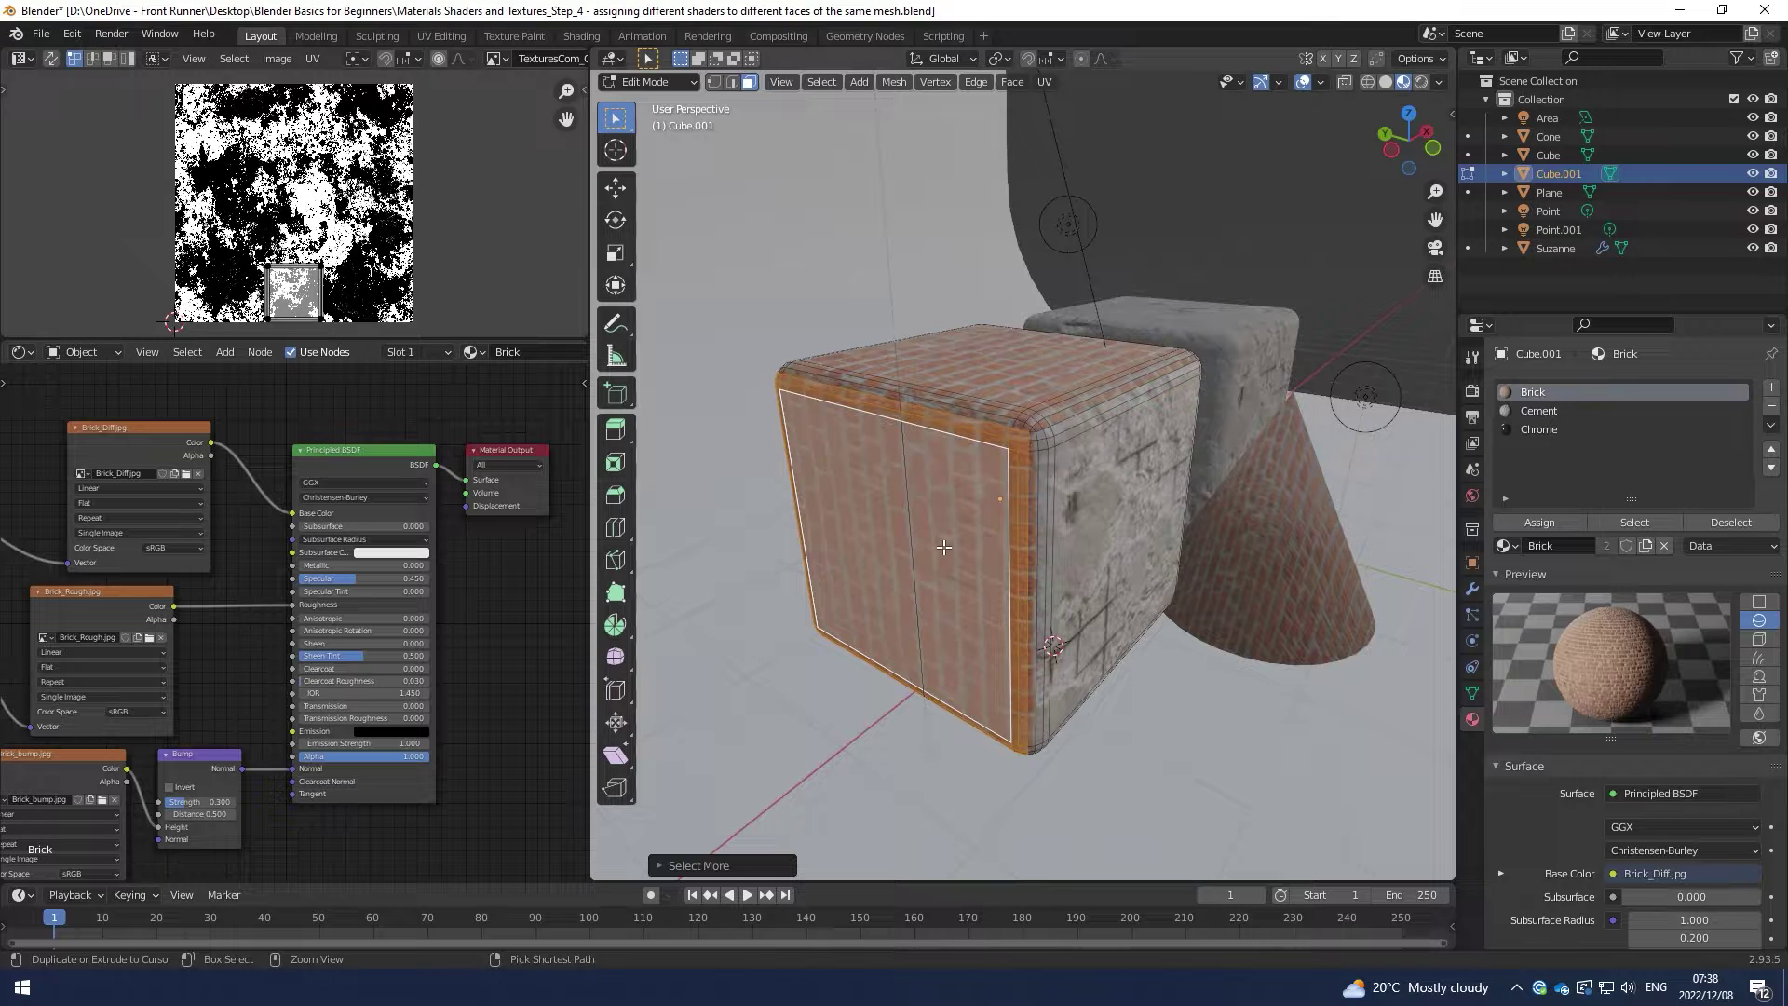
# Step: Assign the Chrome material to the selected left-hand side faces and return to Object Mode
pyautogui.moveTo(1006, 542); pyautogui.dragTo(1118, 527, button='middle')
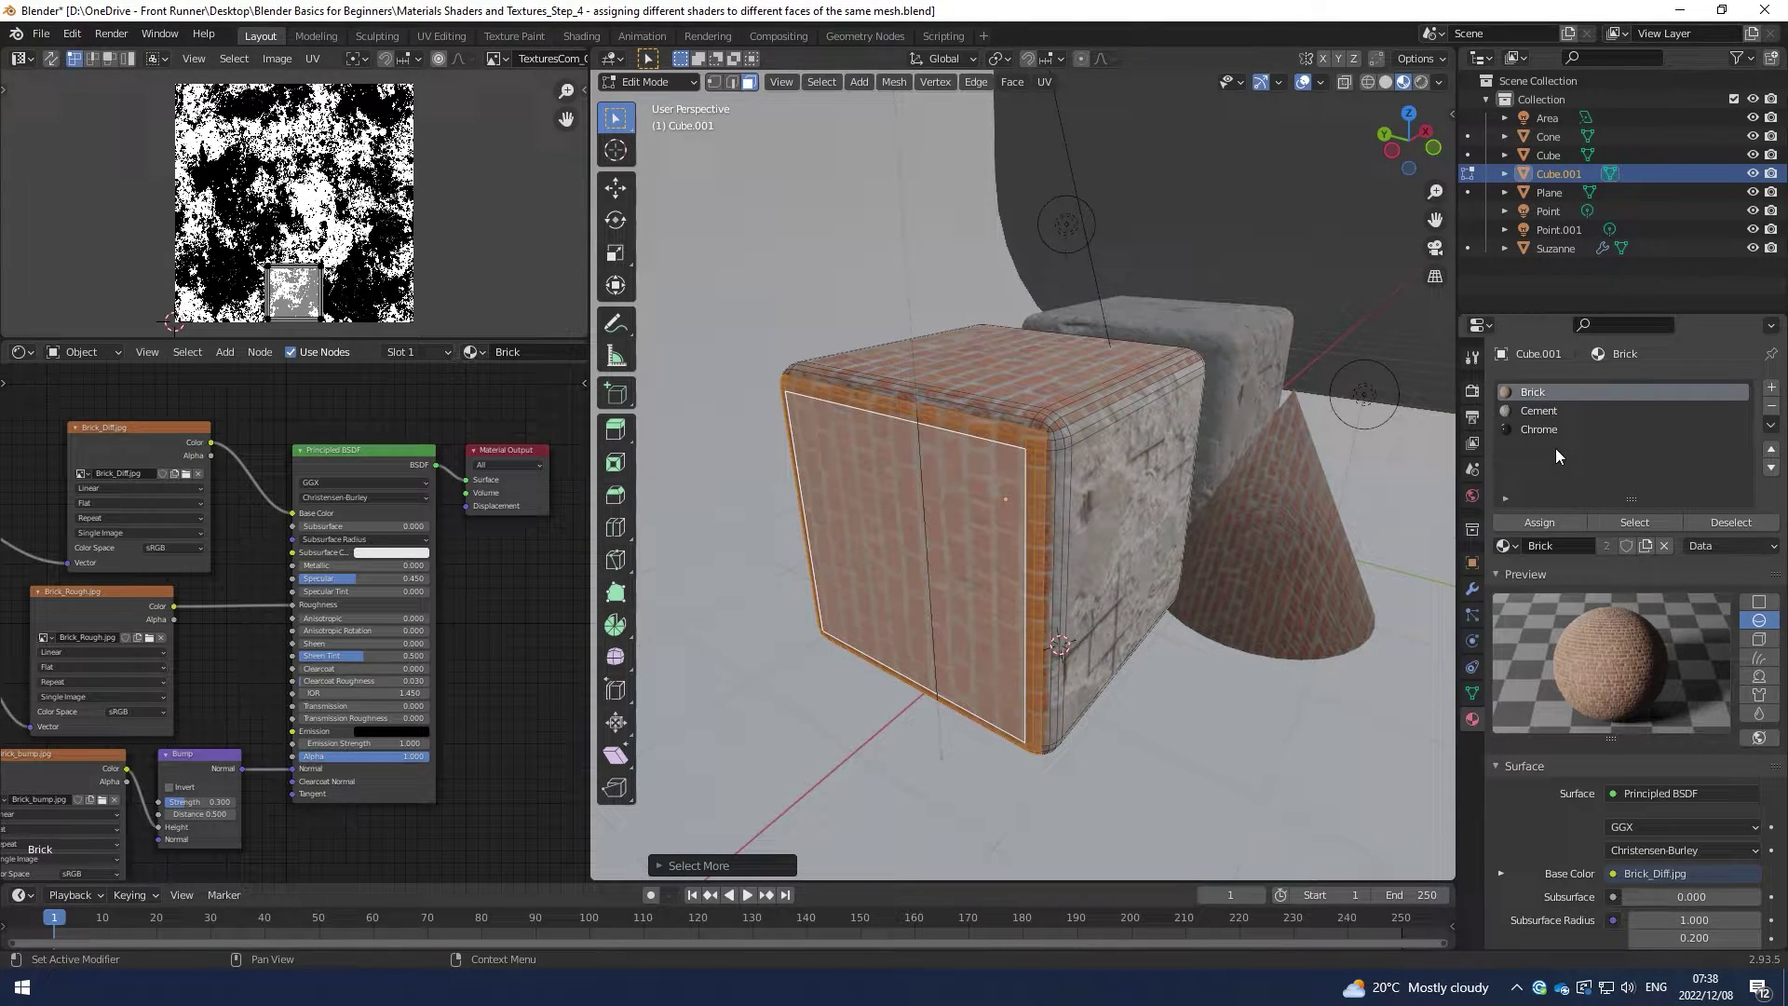
pyautogui.click(1536, 429)
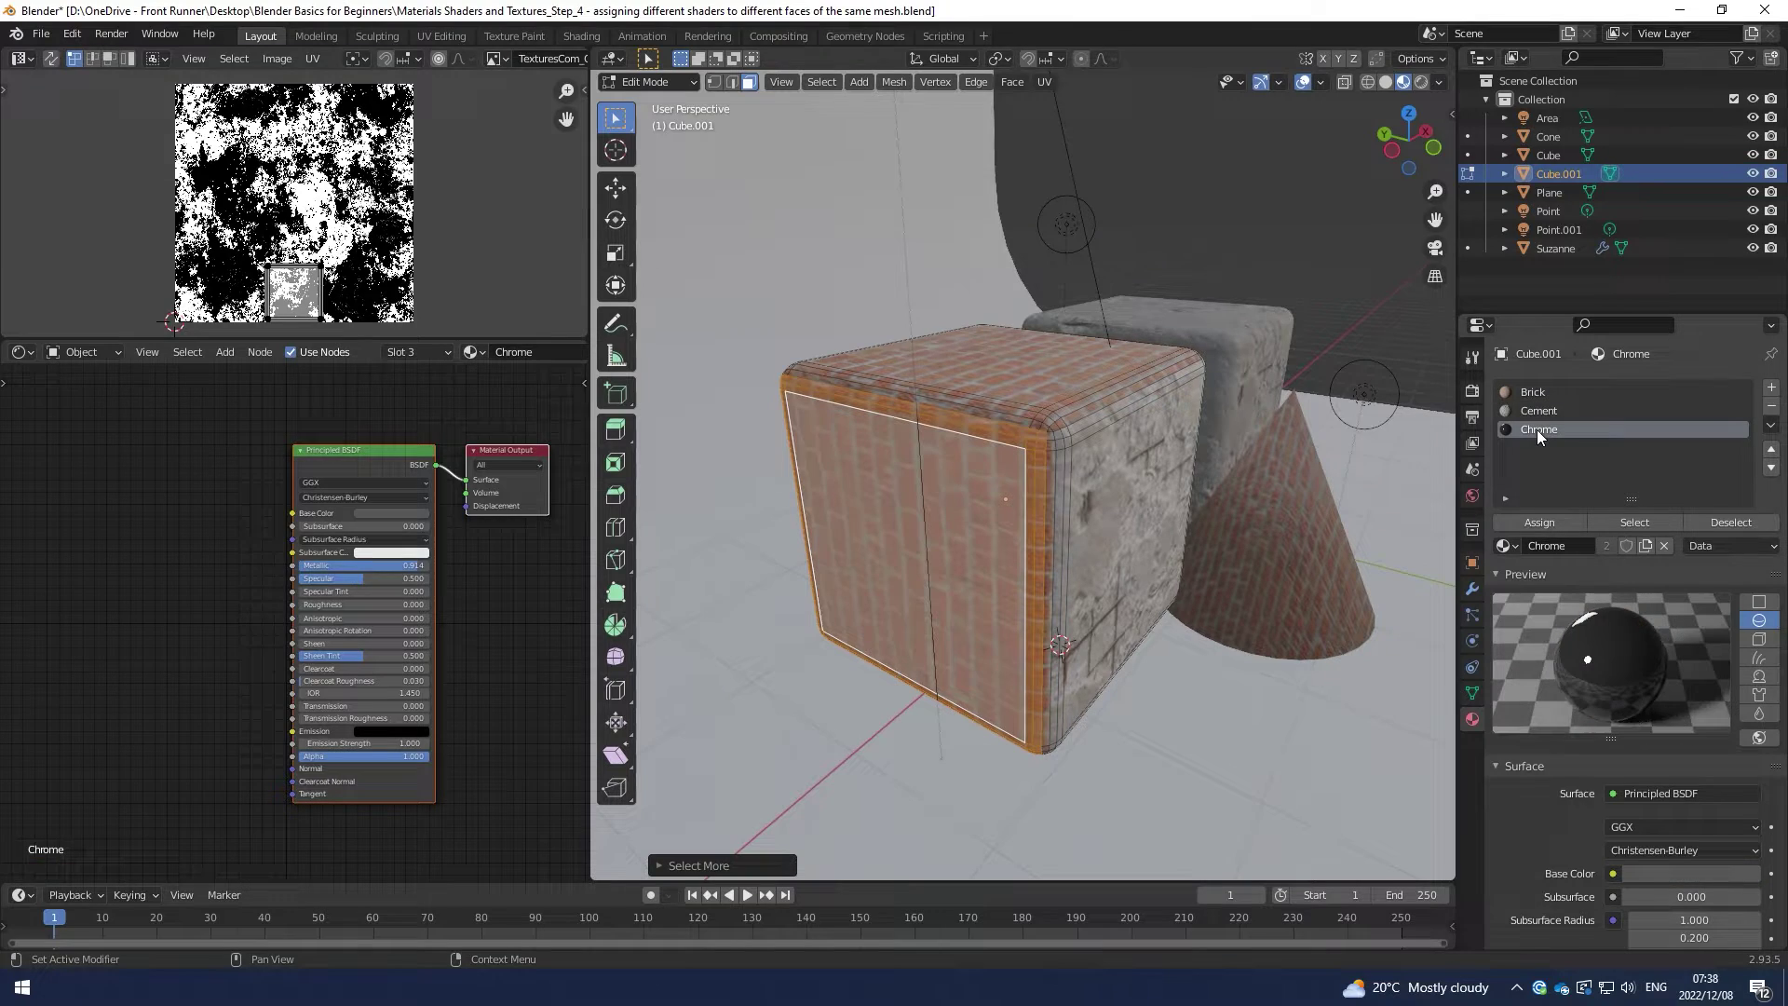
pyautogui.moveTo(1063, 459); pyautogui.dragTo(990, 456, button='middle')
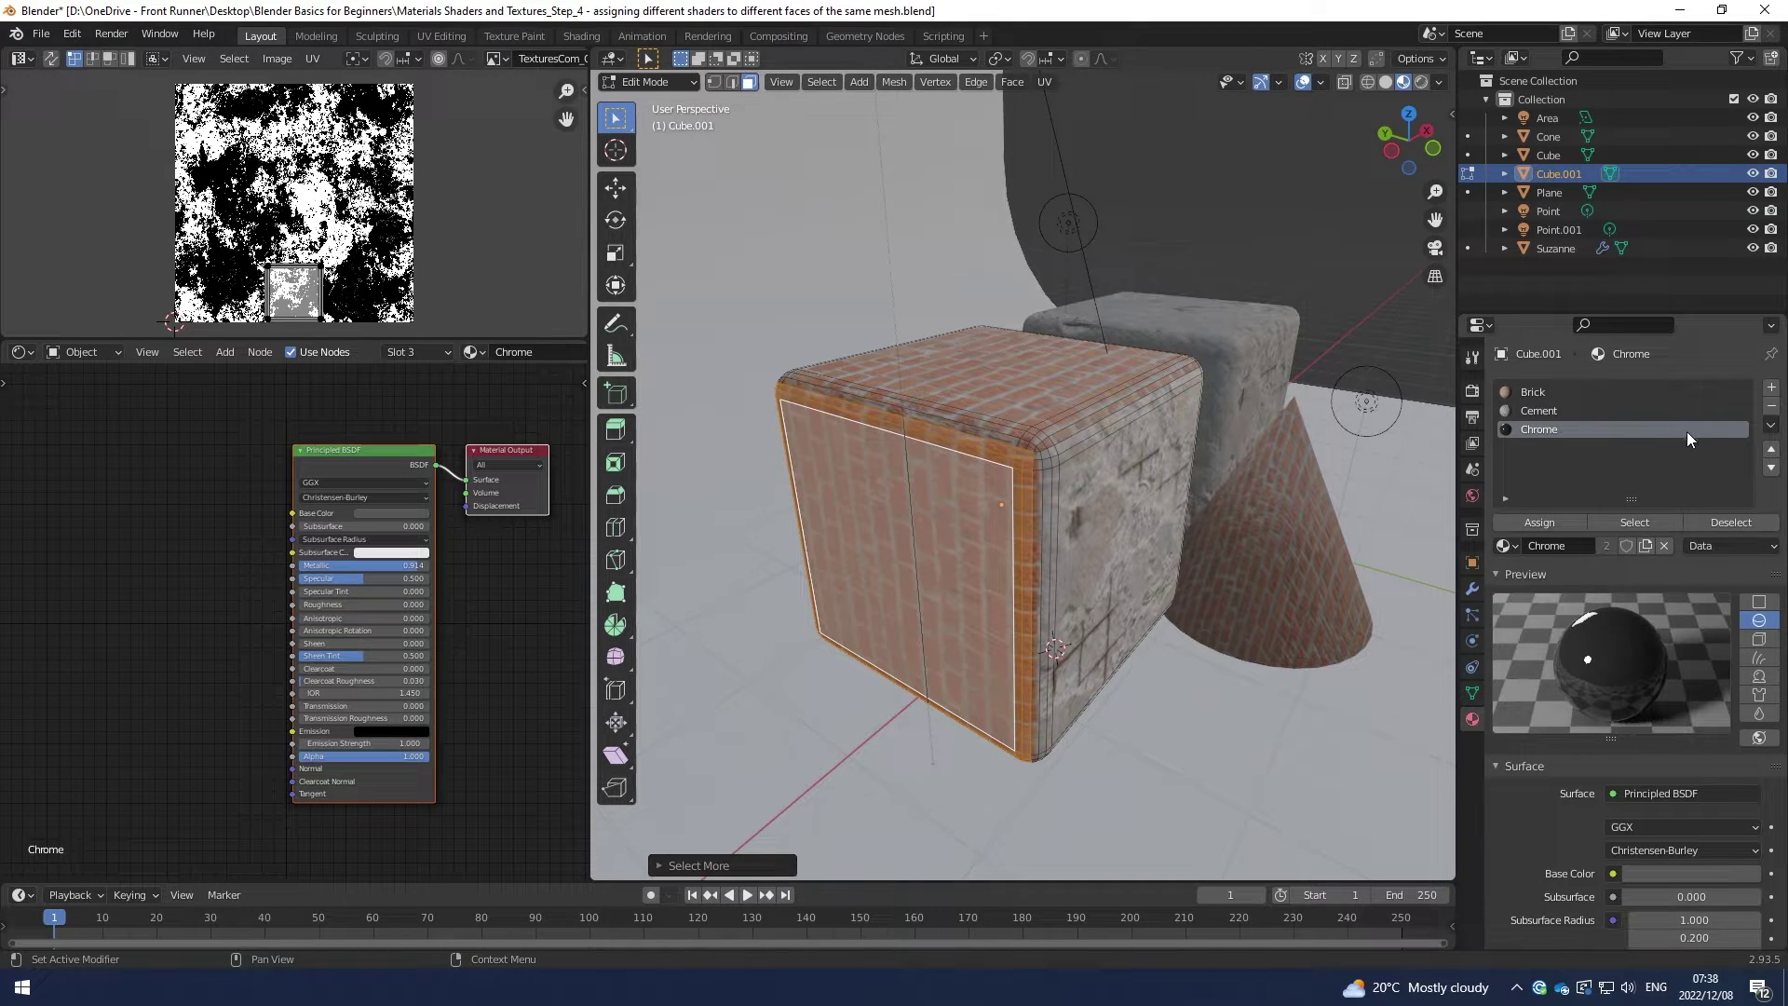
pyautogui.click(1535, 522)
pyautogui.moveTo(1093, 603); pyautogui.dragTo(1151, 611, button='middle')
pyautogui.press('Tab')
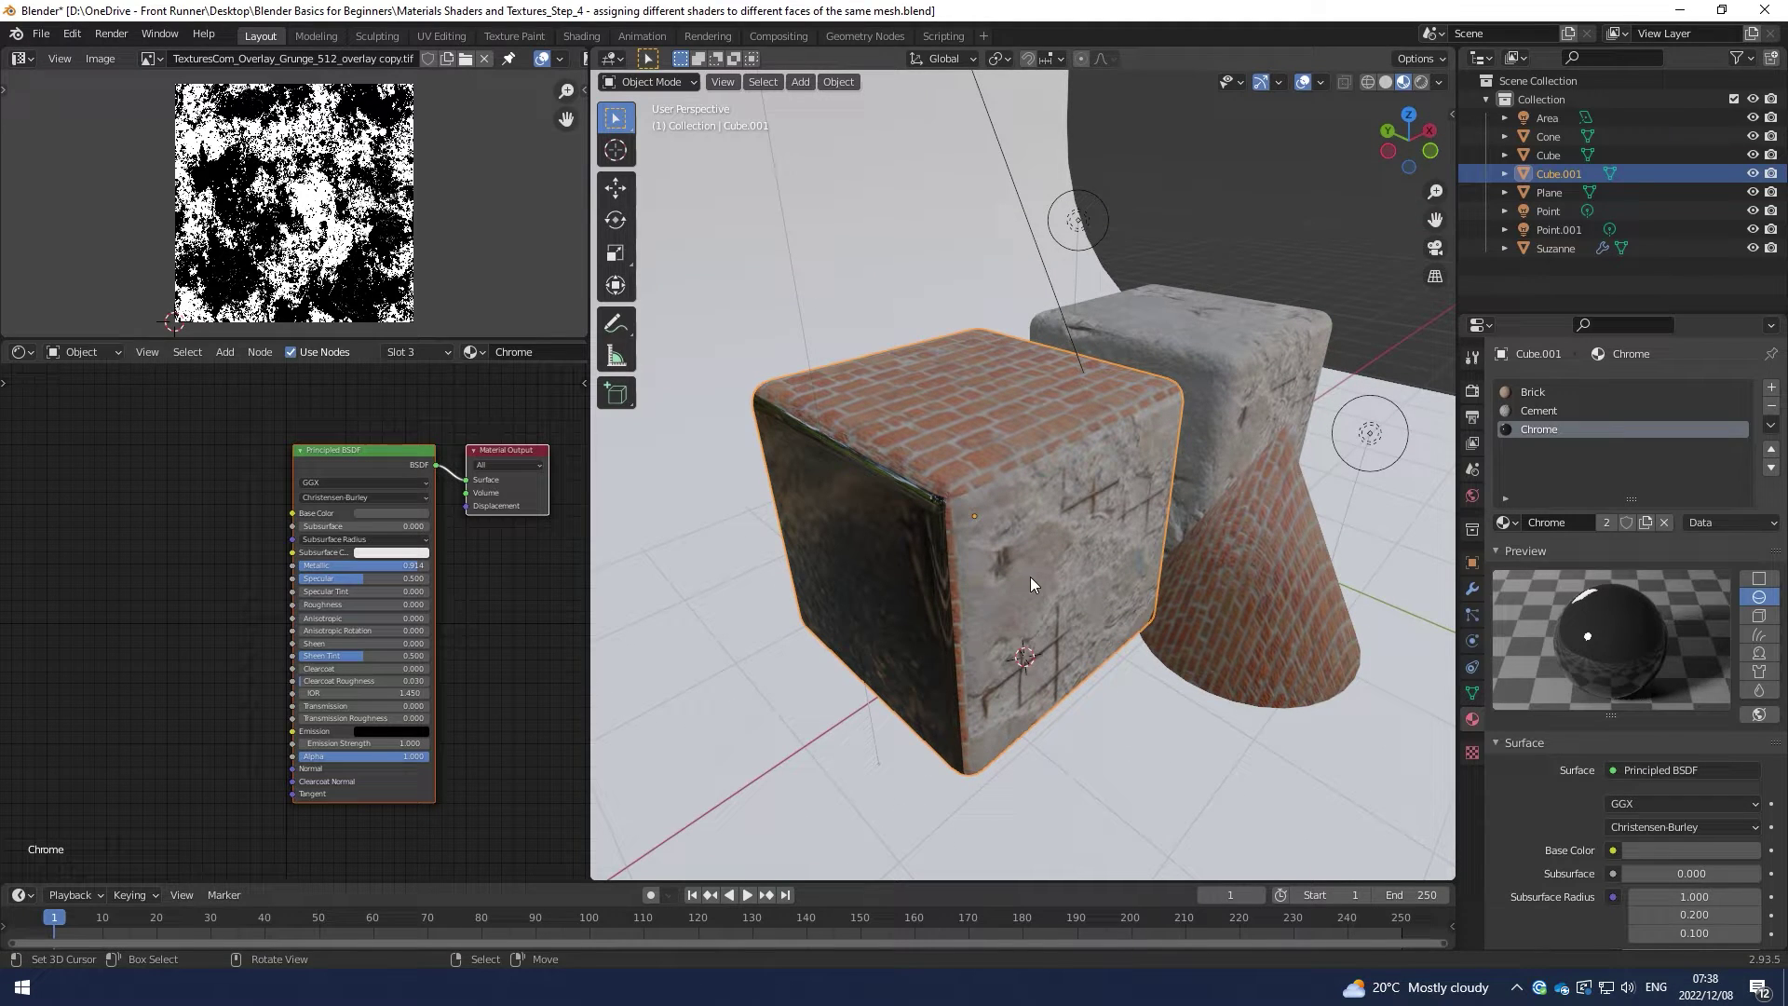
# Step: Make the front cube's Brick material slot active so its texture mapping nodes can be edited
pyautogui.moveTo(336, 516); pyautogui.dragTo(233, 493, button='middle')
pyautogui.moveTo(989, 570); pyautogui.dragTo(914, 573, button='middle')
pyautogui.moveTo(842, 395); pyautogui.dragTo(1009, 421, button='middle')
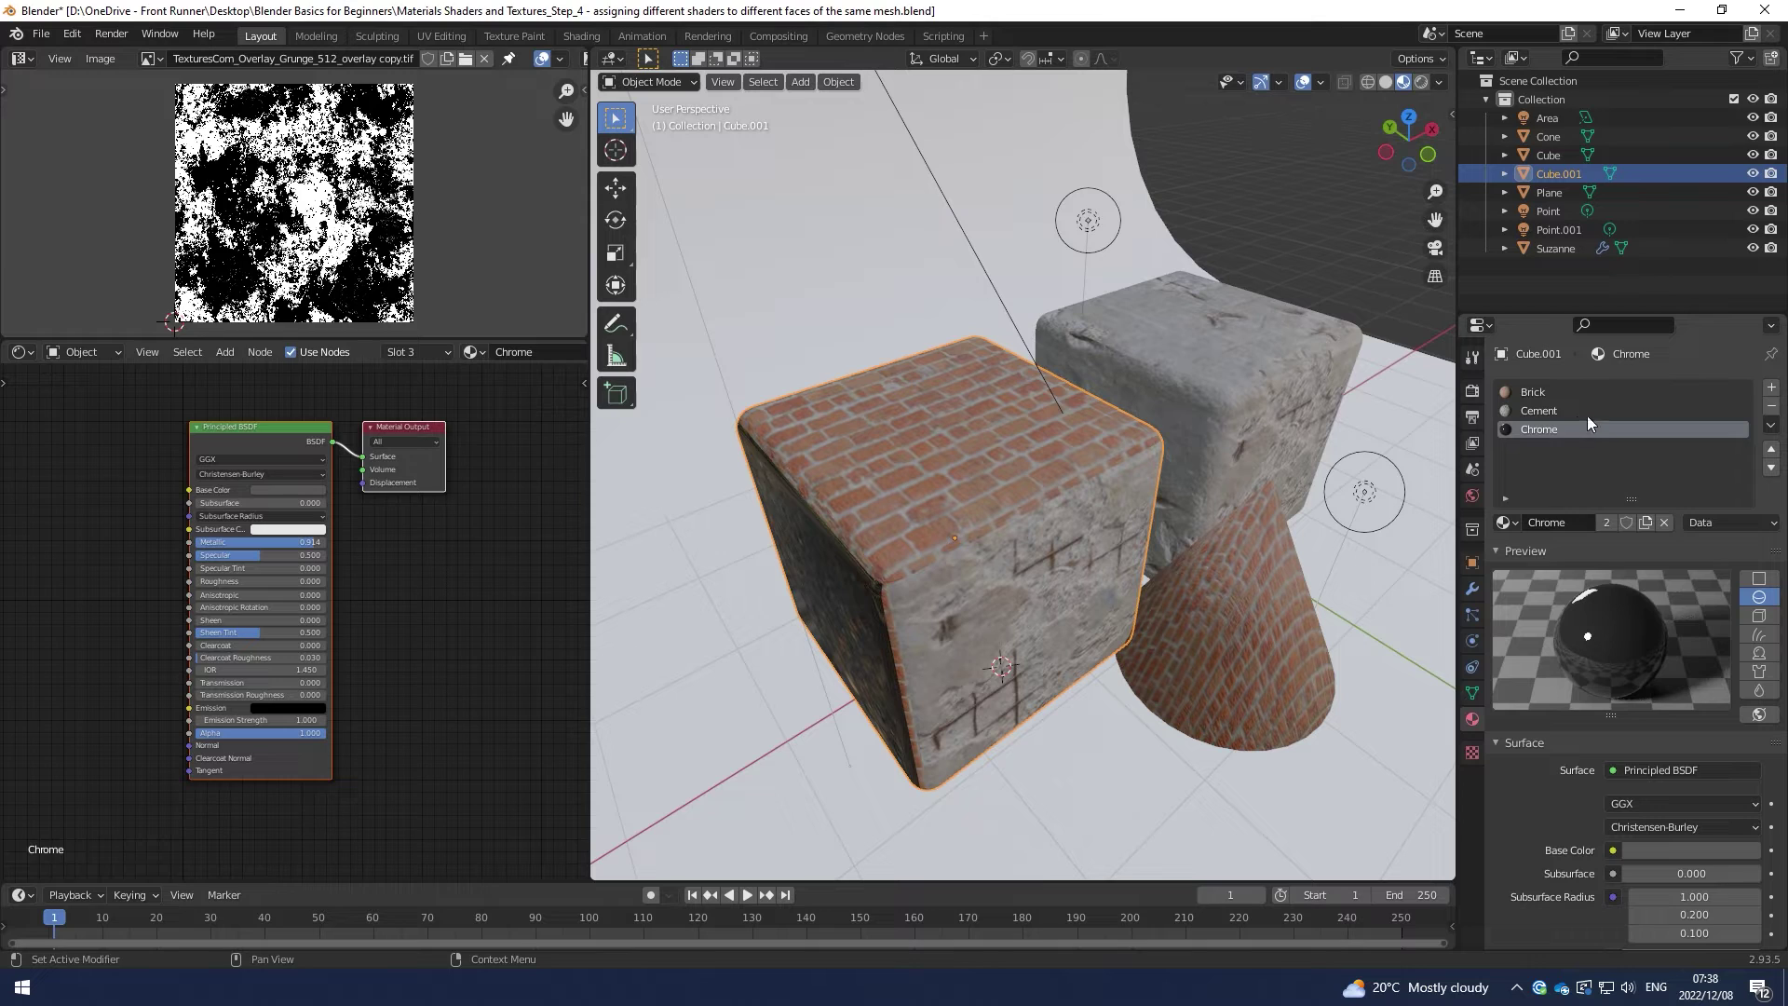
pyautogui.click(1546, 392)
pyautogui.moveTo(449, 514); pyautogui.dragTo(563, 507, button='middle')
pyautogui.scroll(-5, 515, 527)
pyautogui.moveTo(329, 525); pyautogui.dragTo(402, 525, button='middle')
pyautogui.moveTo(1035, 477); pyautogui.dragTo(1040, 466, button='middle')
pyautogui.moveTo(113, 618); pyautogui.dragTo(276, 618, button='middle')
pyautogui.scroll(4, 274, 620)
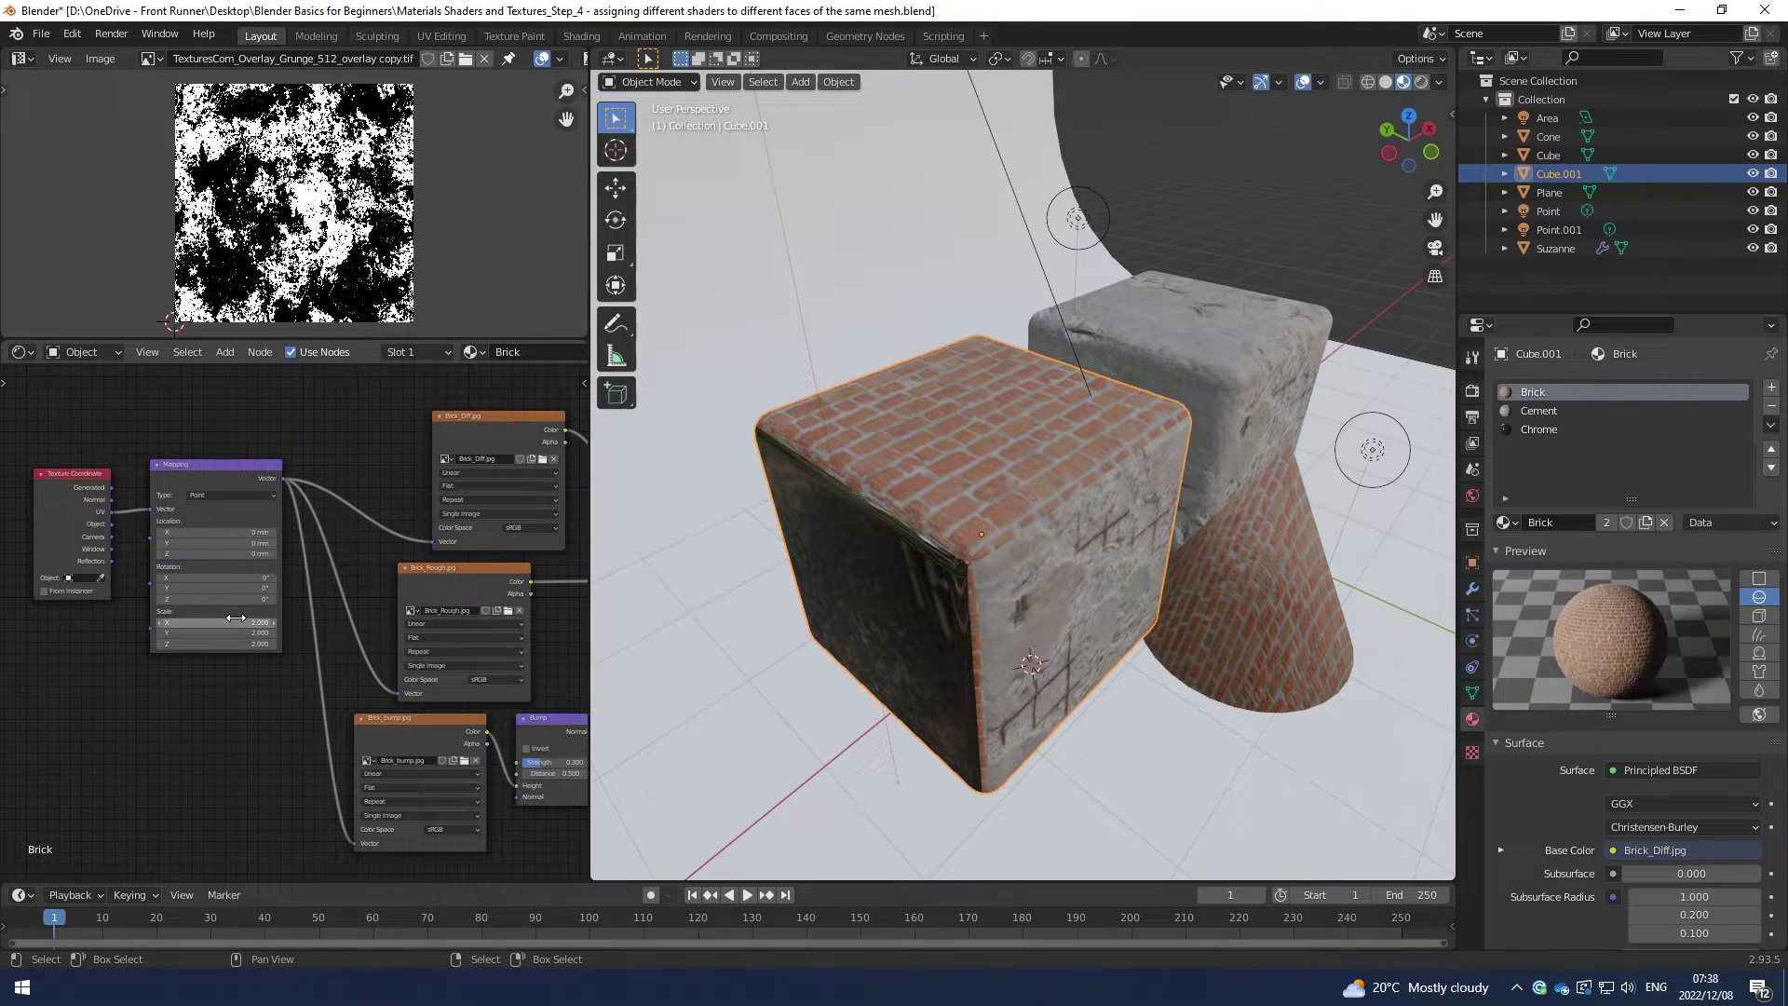
# Step: Set the Brick material's Mapping node Scale to 1 on the X, Y and Z axes
pyautogui.doubleClick(233, 623)
pyautogui.write('1')
pyautogui.press('Return')
pyautogui.click(229, 634)
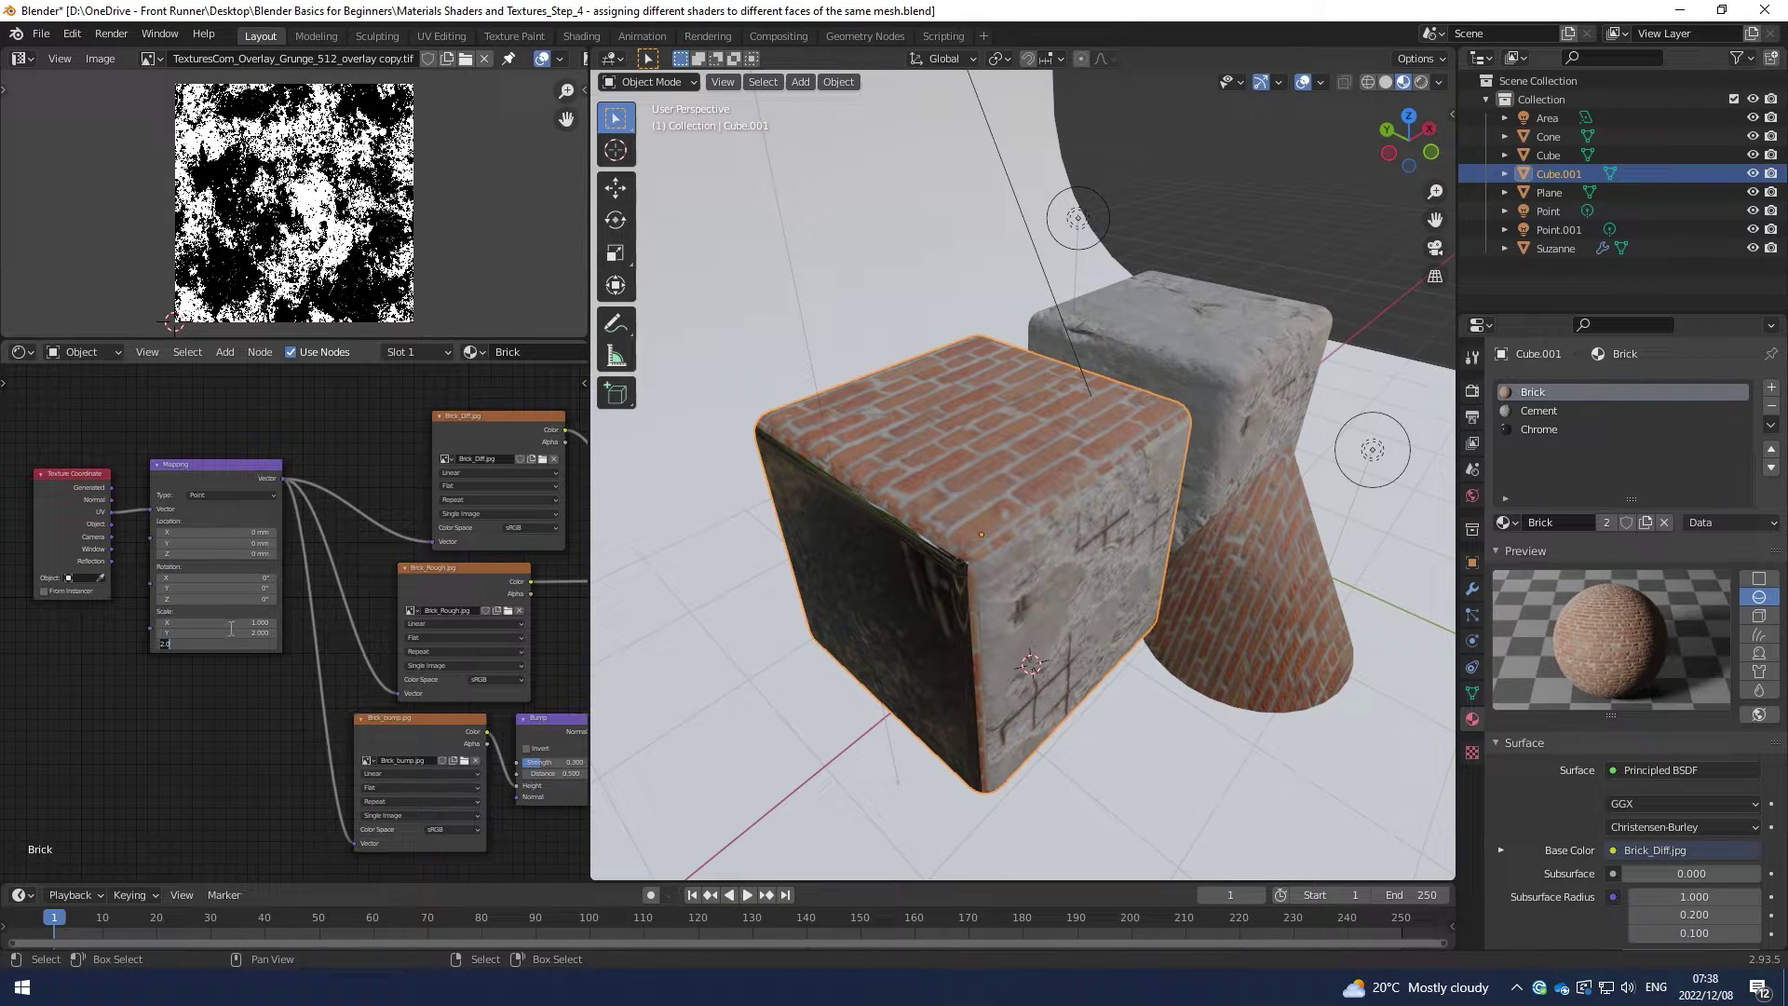
pyautogui.write('1')
pyautogui.press('Return')
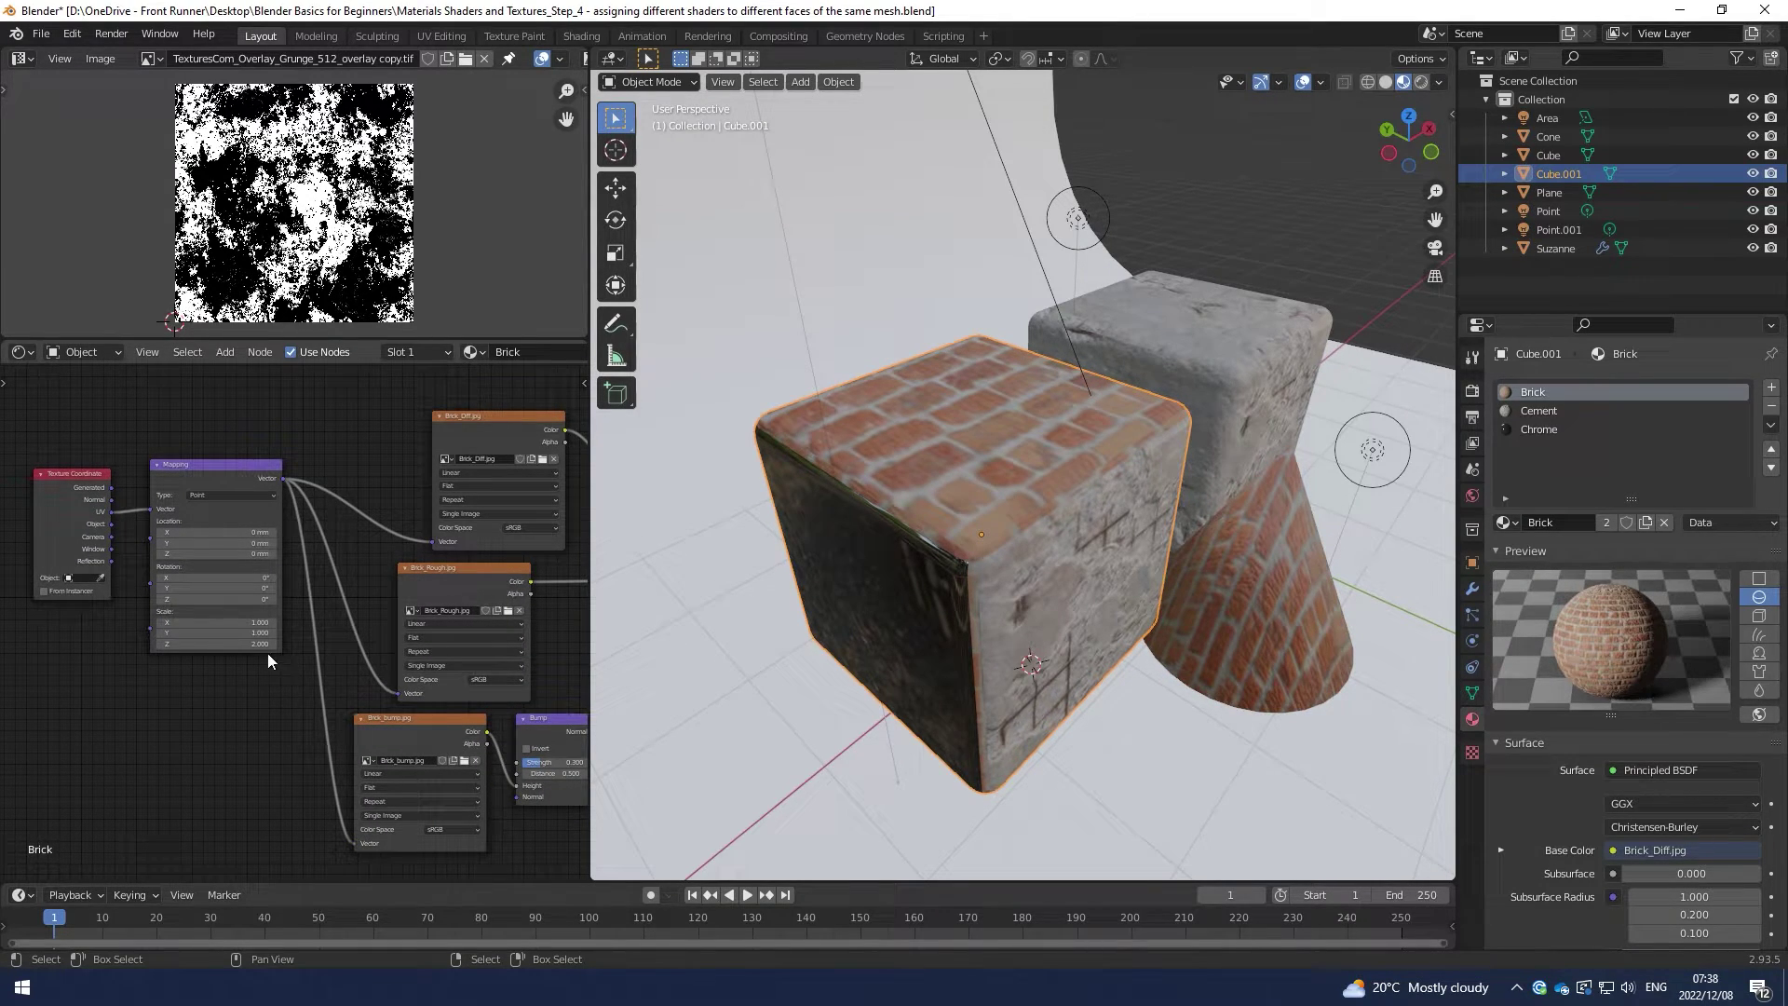
pyautogui.click(251, 643)
pyautogui.write('1')
pyautogui.press('Return')
pyautogui.moveTo(1294, 601); pyautogui.dragTo(1110, 482, button='middle')
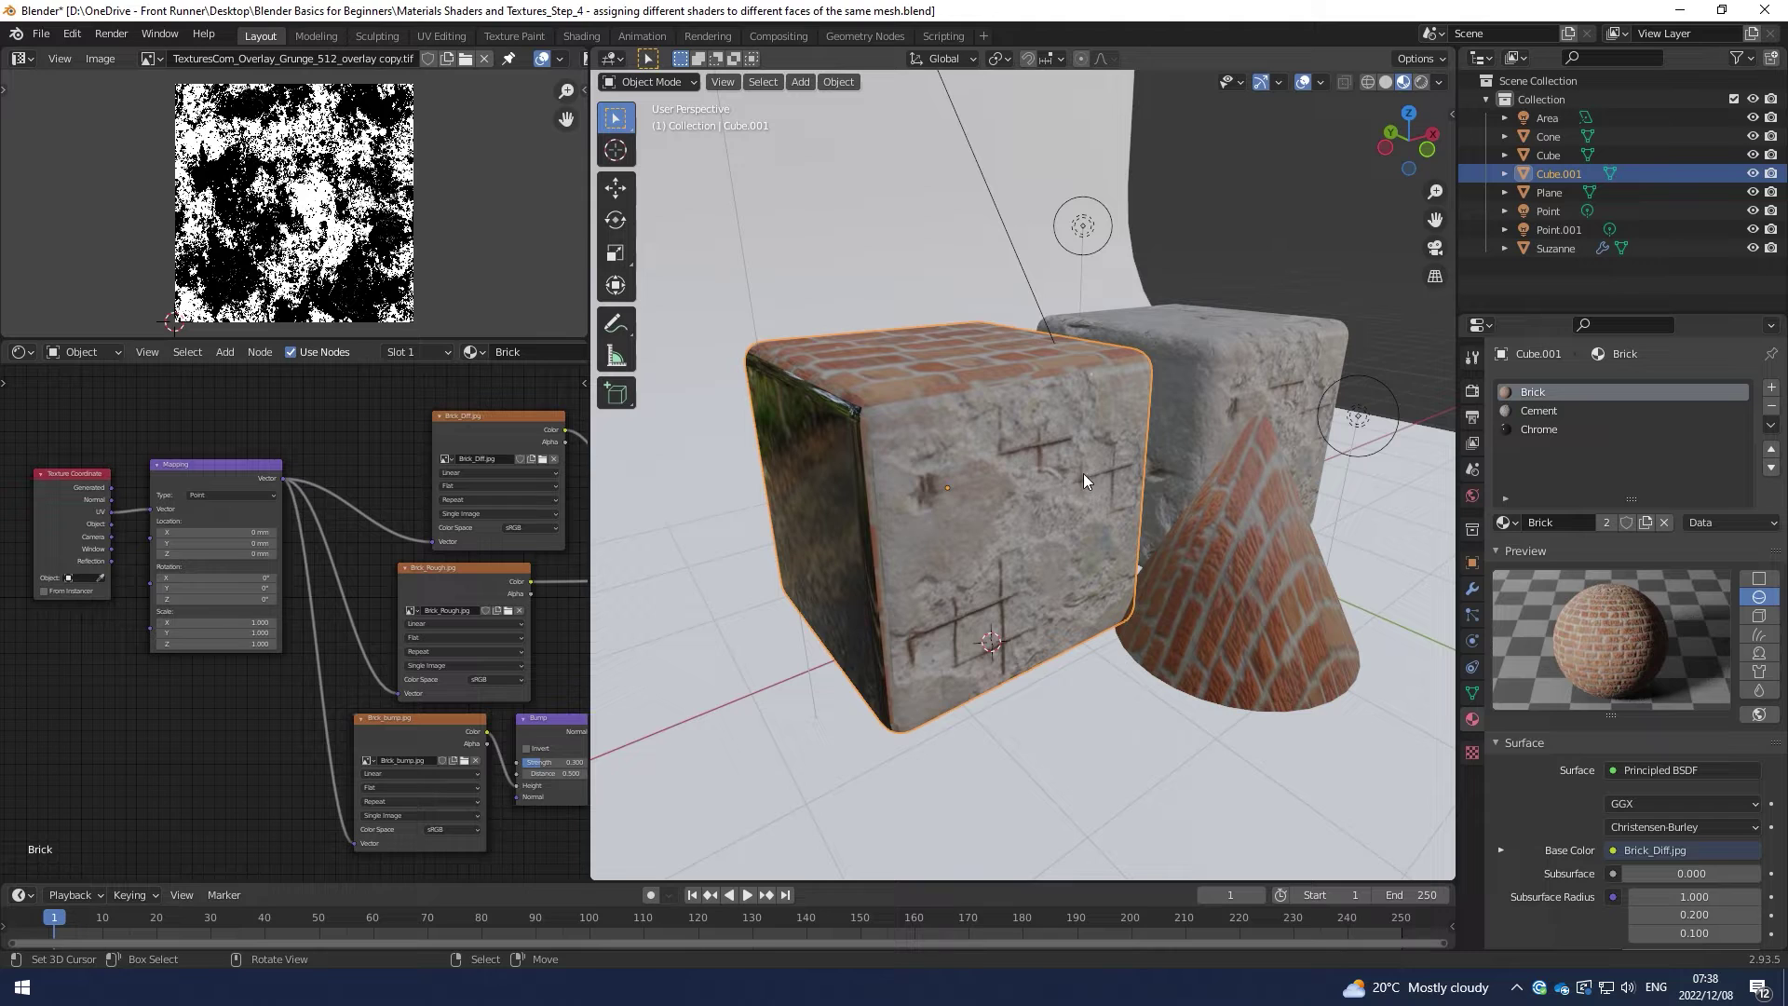
pyautogui.moveTo(984, 462); pyautogui.dragTo(889, 520, button='middle')
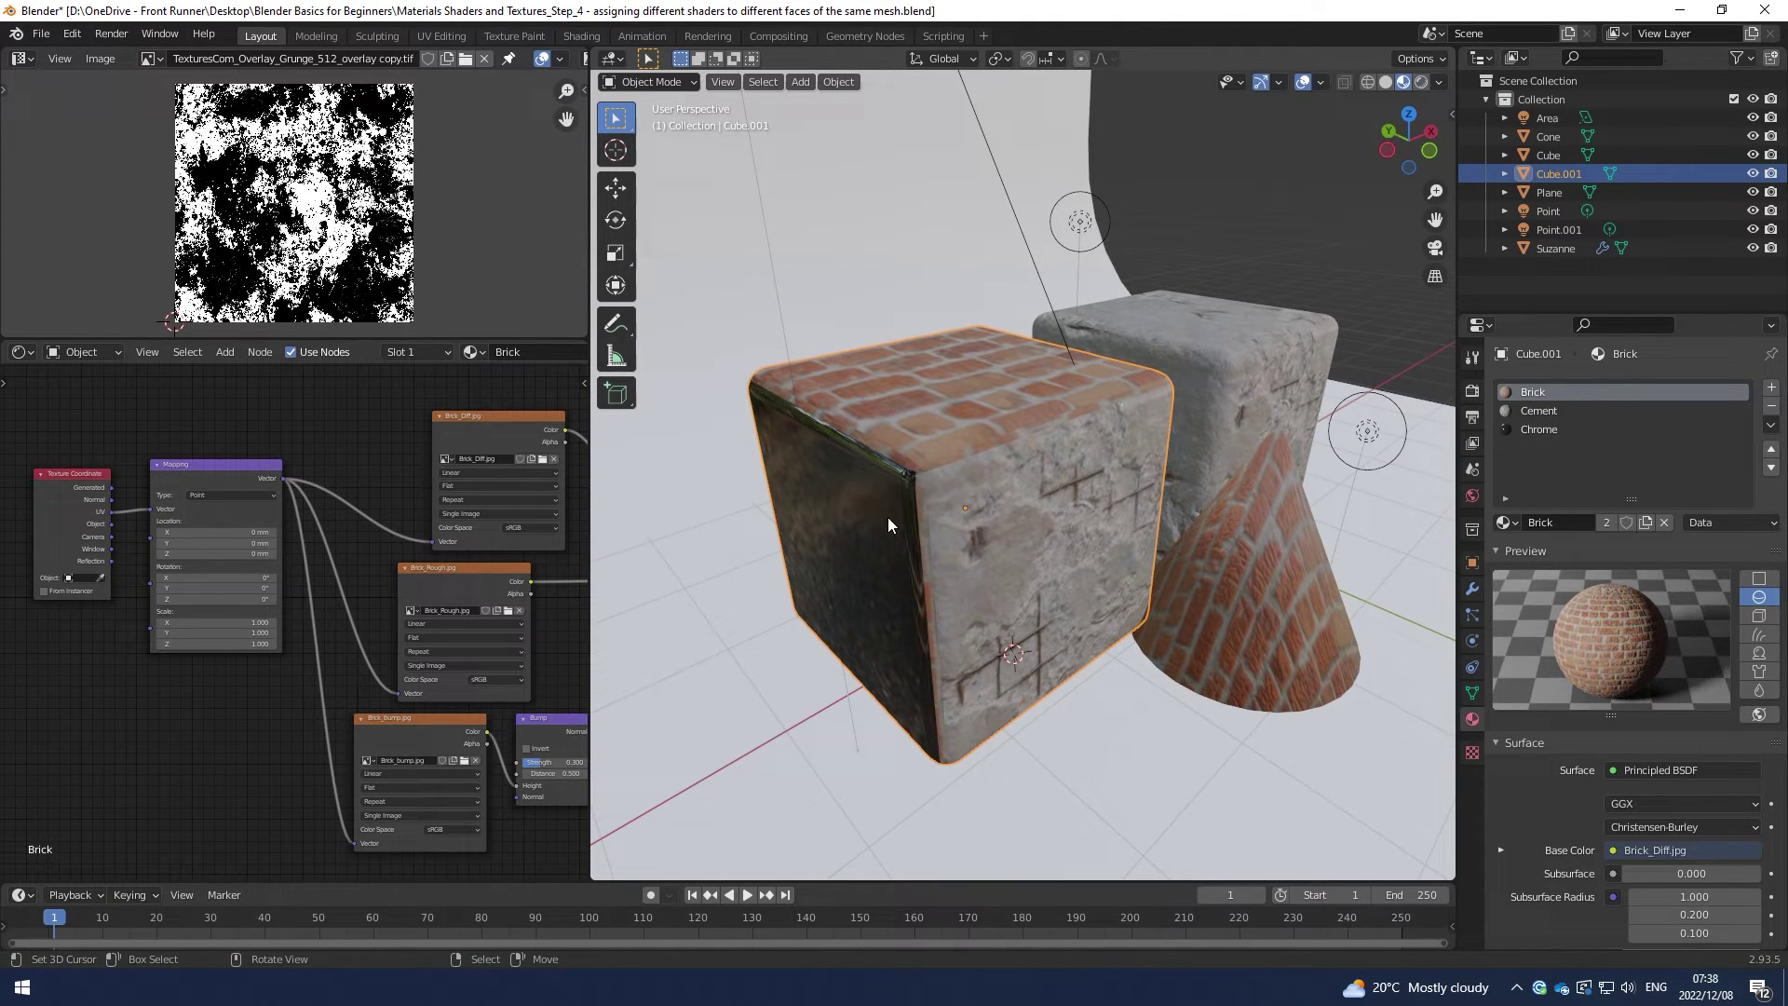